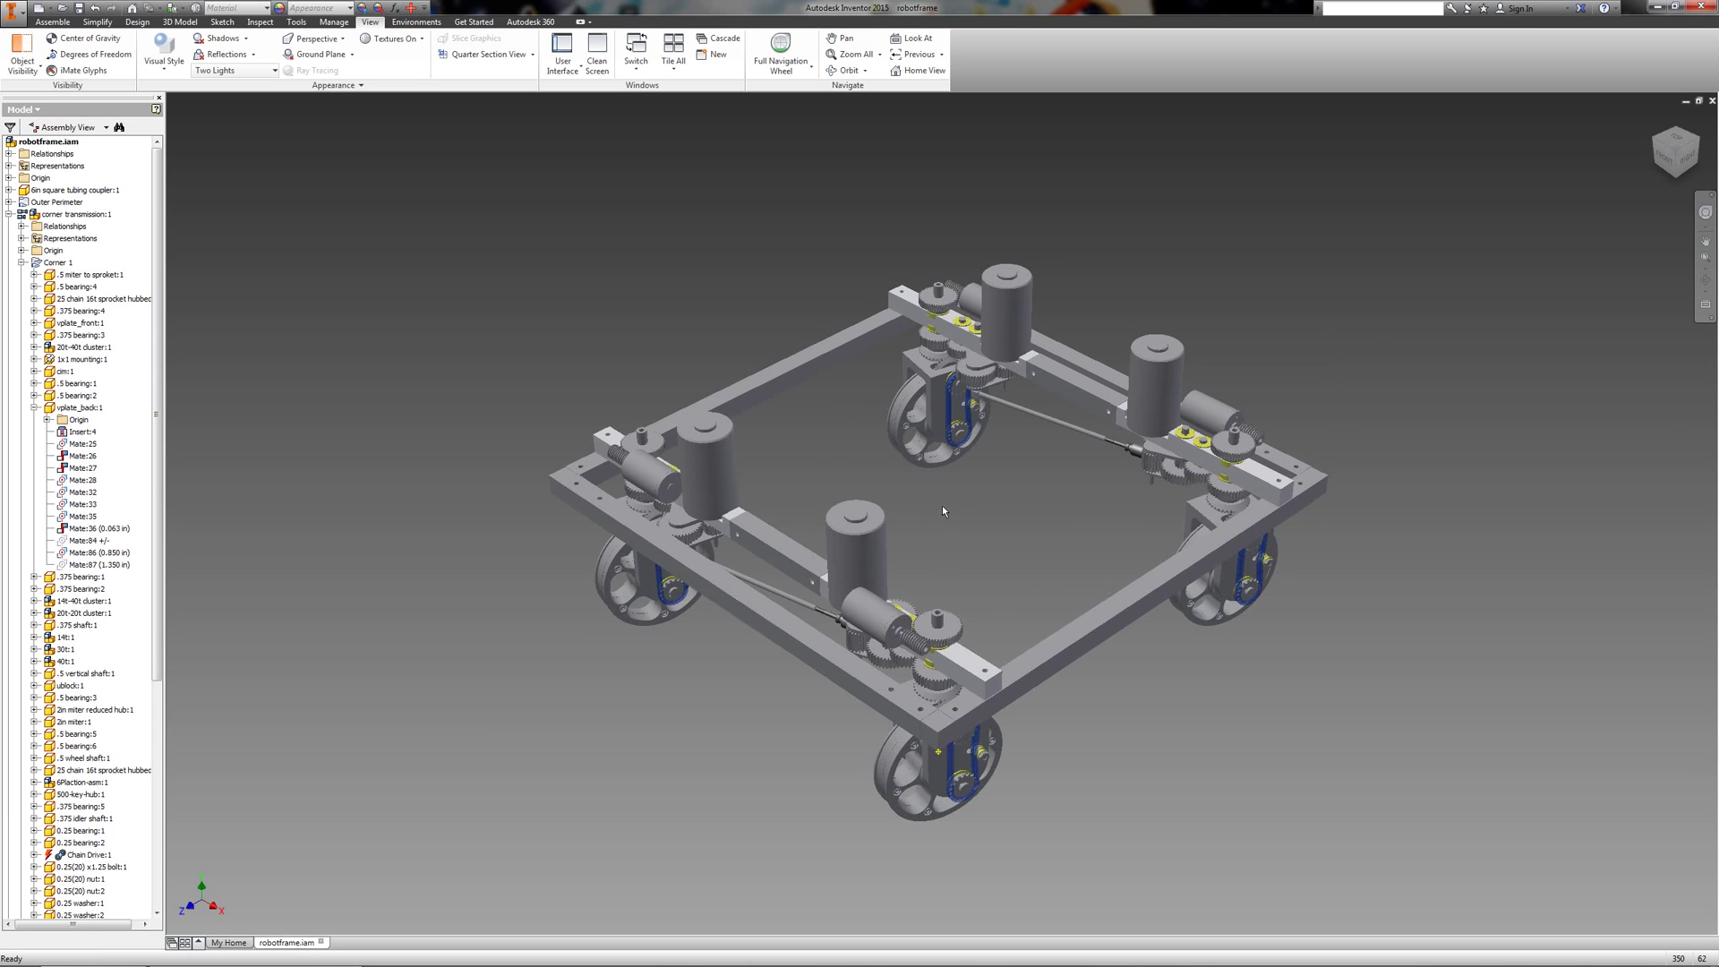
Examine the whole robot frame assembly from above and from underneath, covering all four corner wheel modules
scroll(937, 530, "down", 5)
scroll(942, 505, "up", 8)
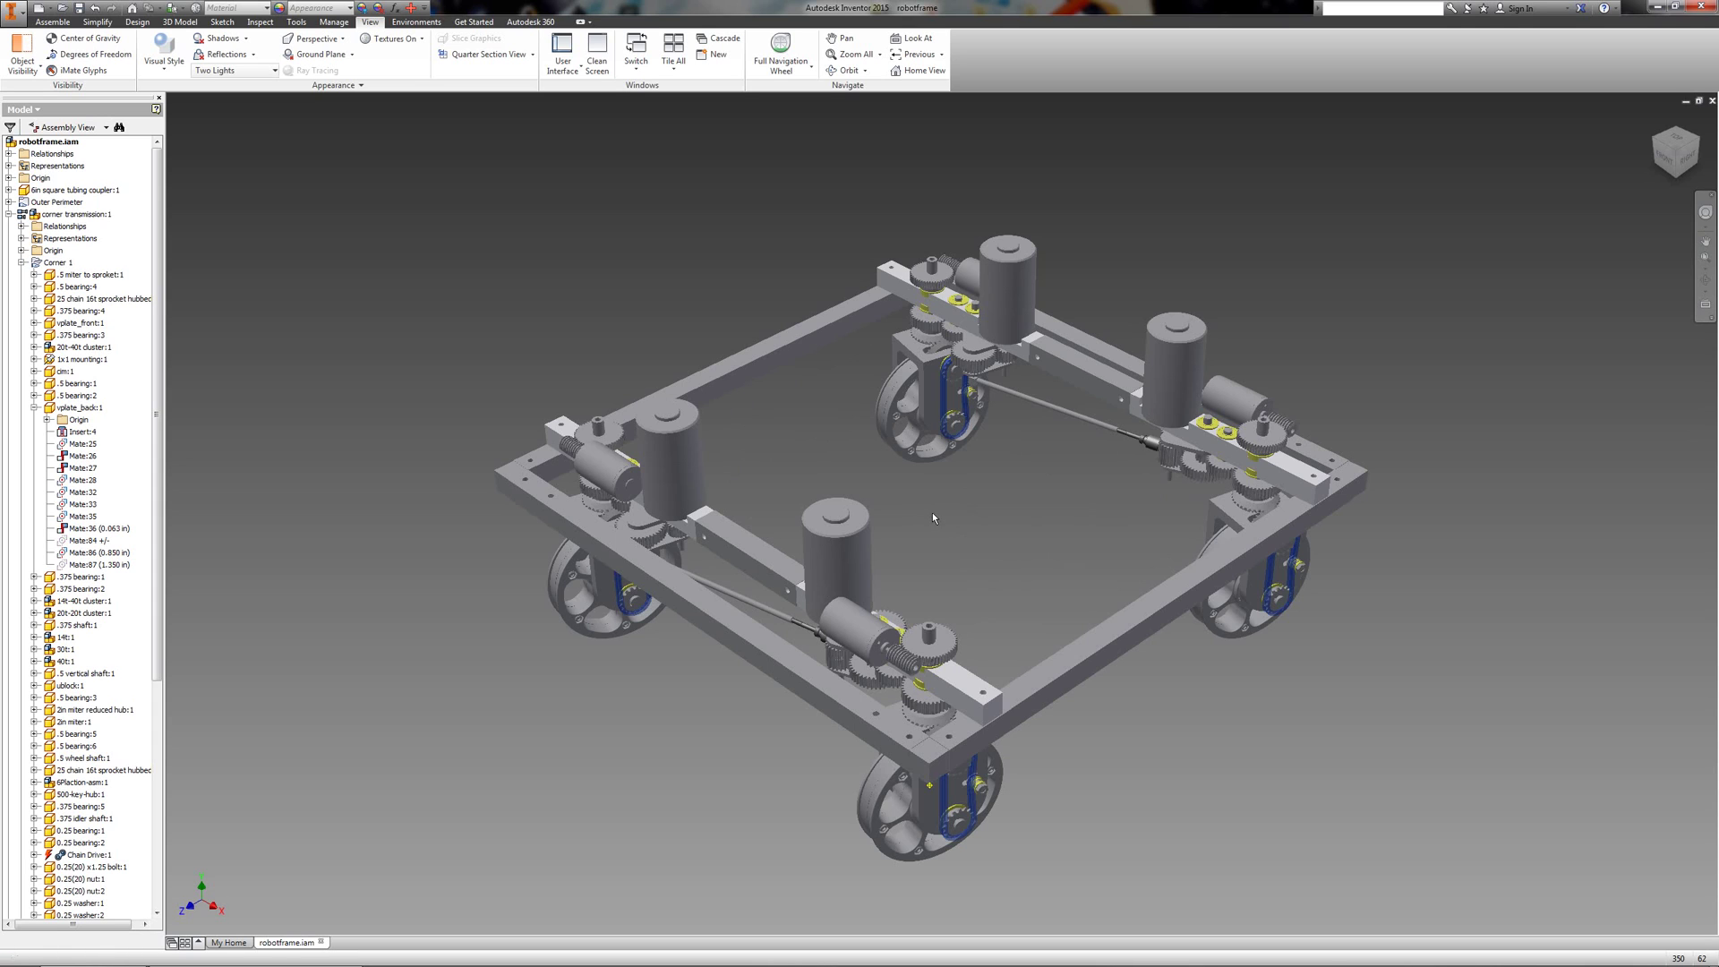
left_click(1687, 159)
left_click(1676, 128)
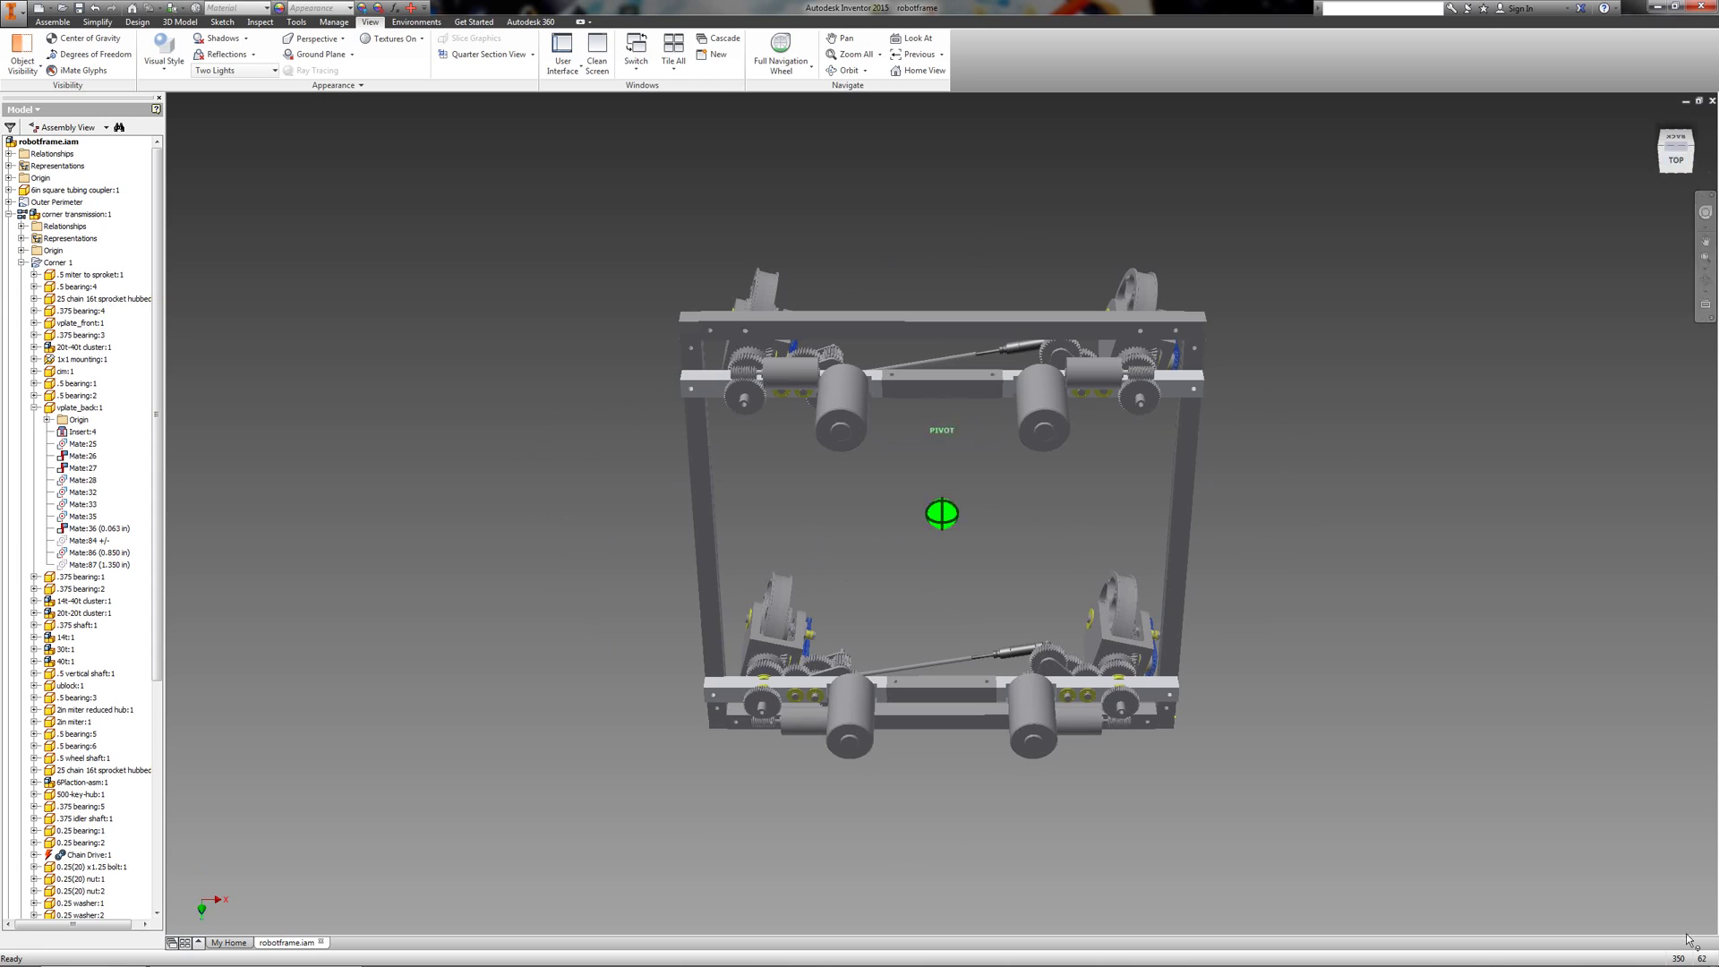
left_click_drag(1678, 144, 1654, 364)
left_click(1670, 149)
left_click_drag(1669, 149, 1571, 158)
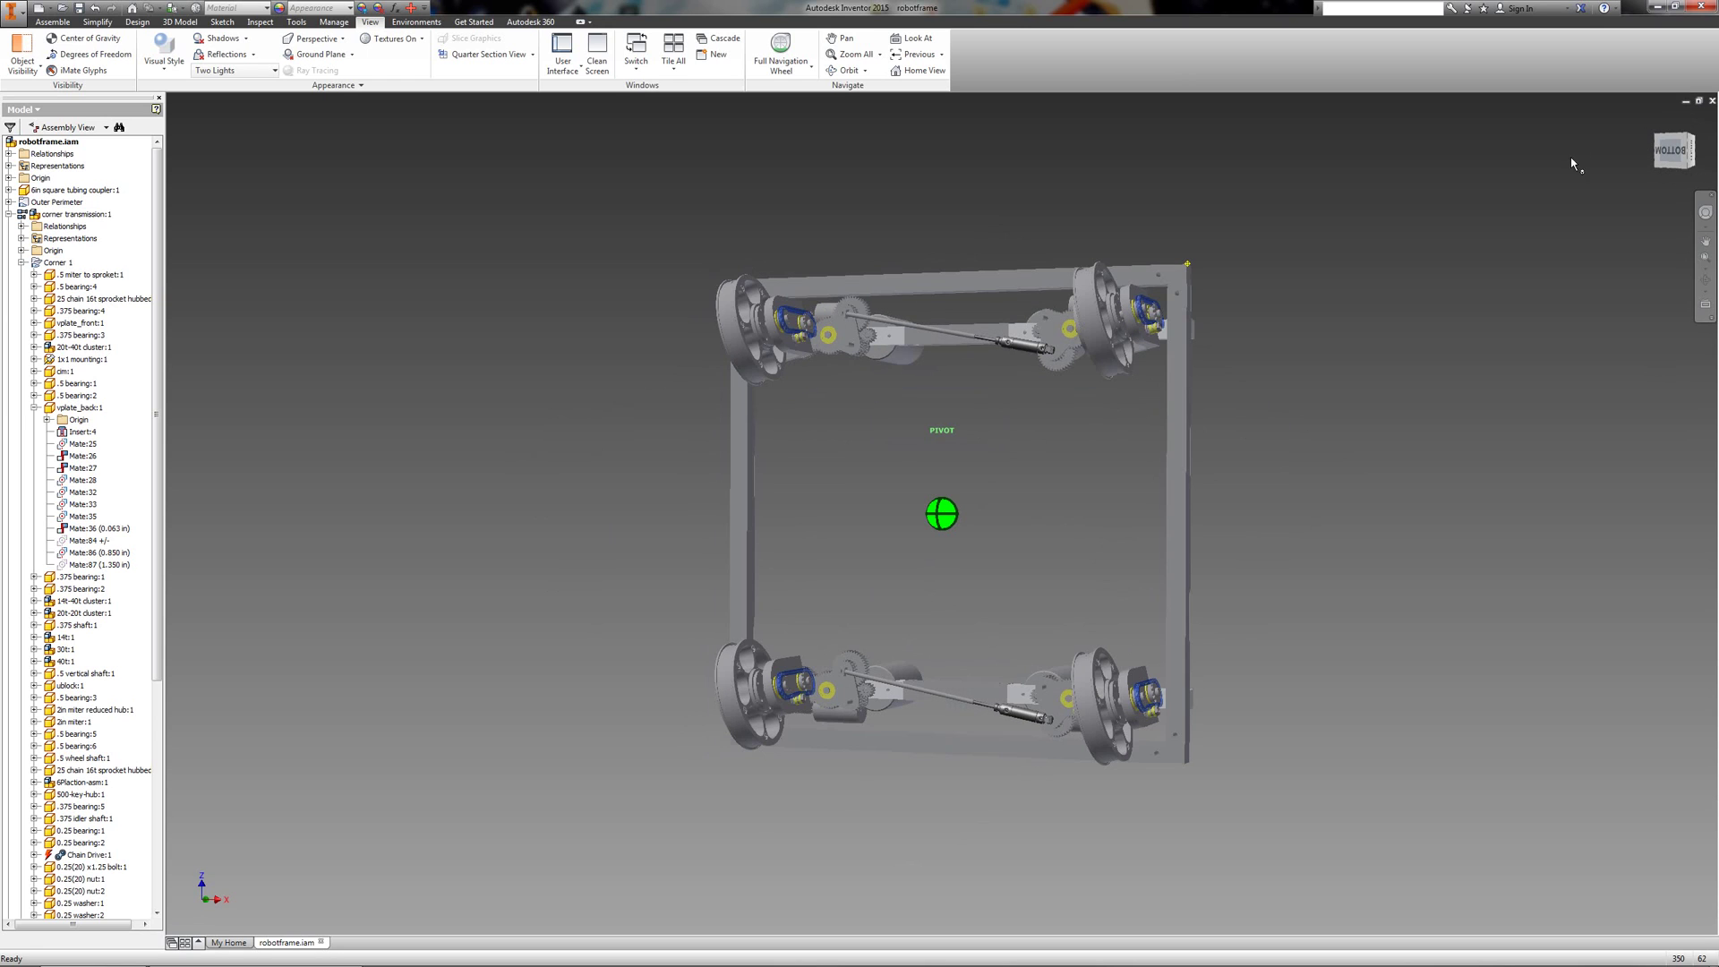
mouse_move(214, 298)
left_mouse_down()
mouse_move(226, 251)
mouse_move(186, 229)
mouse_move(1696, 202)
mouse_move(1489, 207)
mouse_move(1651, 163)
left_mouse_up()
left_click(1650, 164)
Examine the cylinder and rod linking two corner transmissions, along with their gear plates, from directly below
scroll(995, 333, "down", 5)
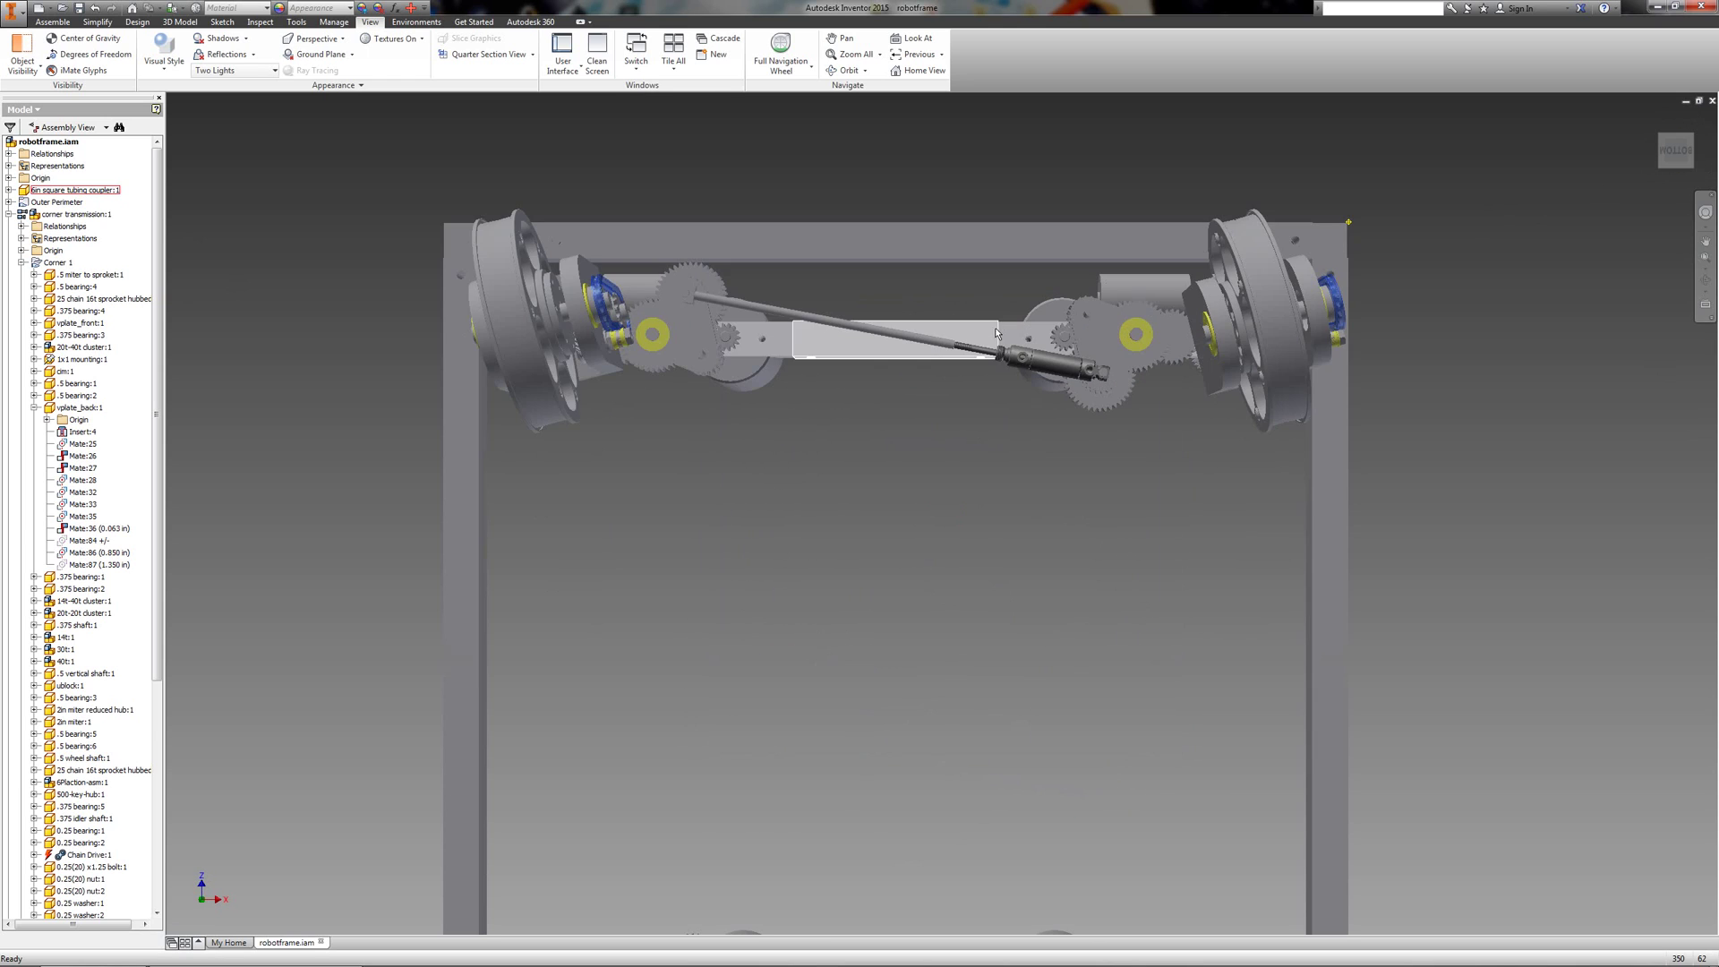
scroll(837, 497, "up", 4)
scroll(795, 409, "up", 3)
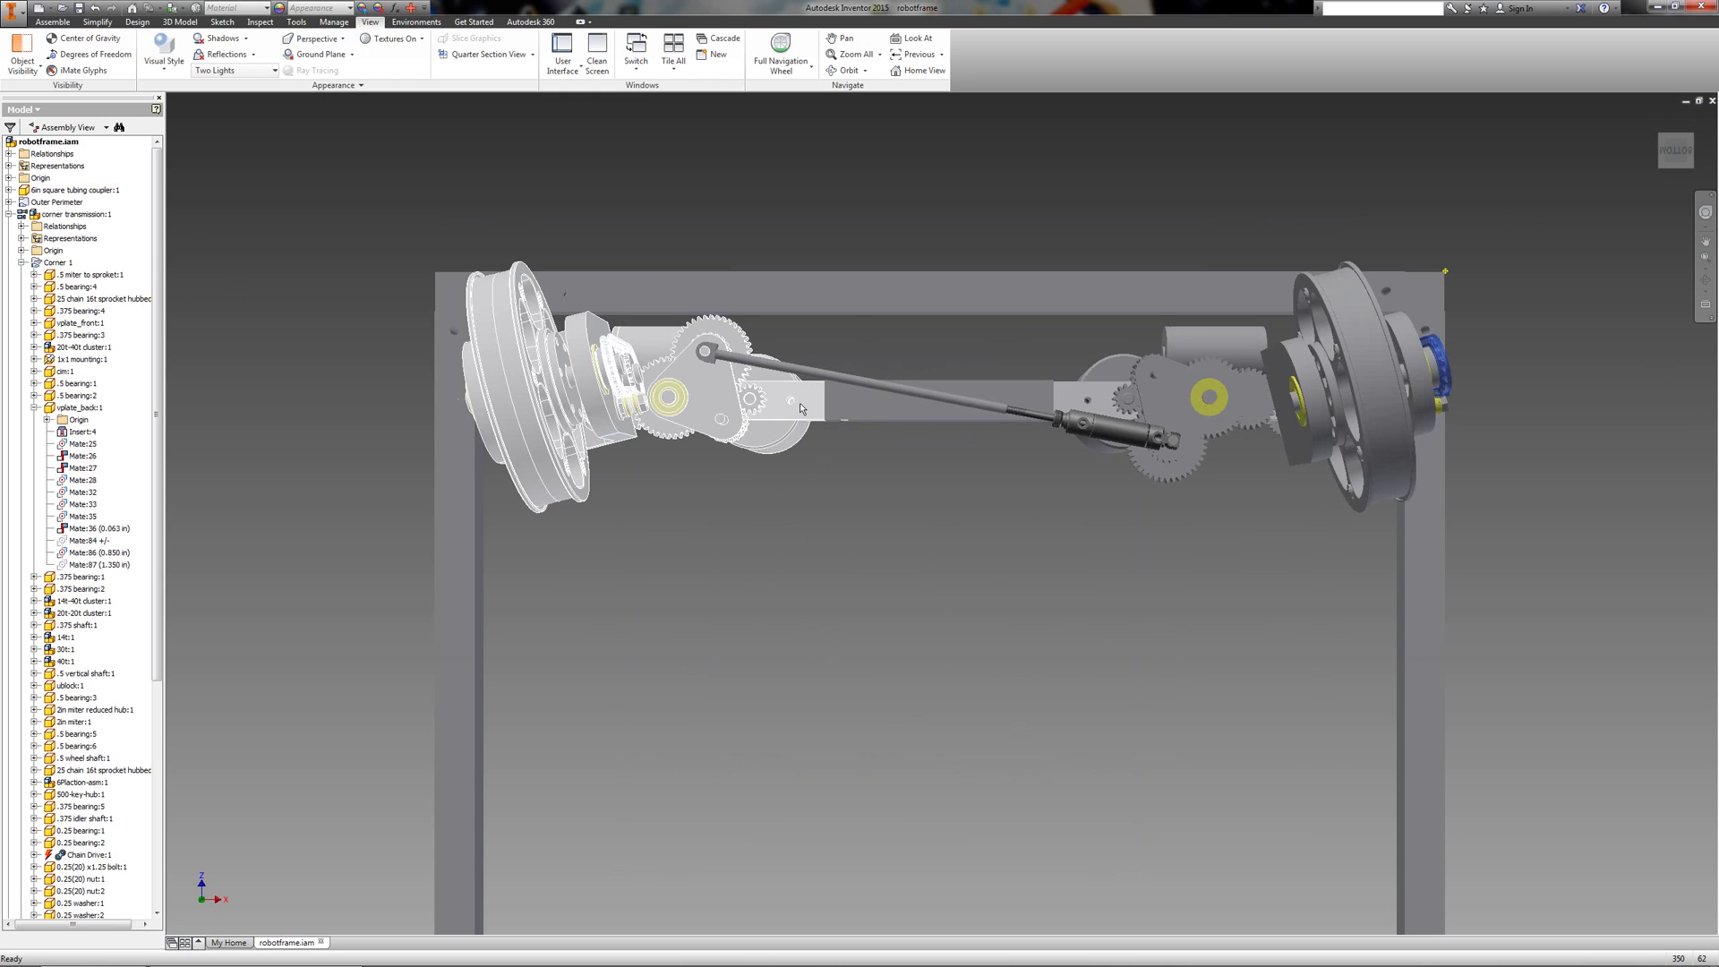
scroll(821, 398, "up", 3)
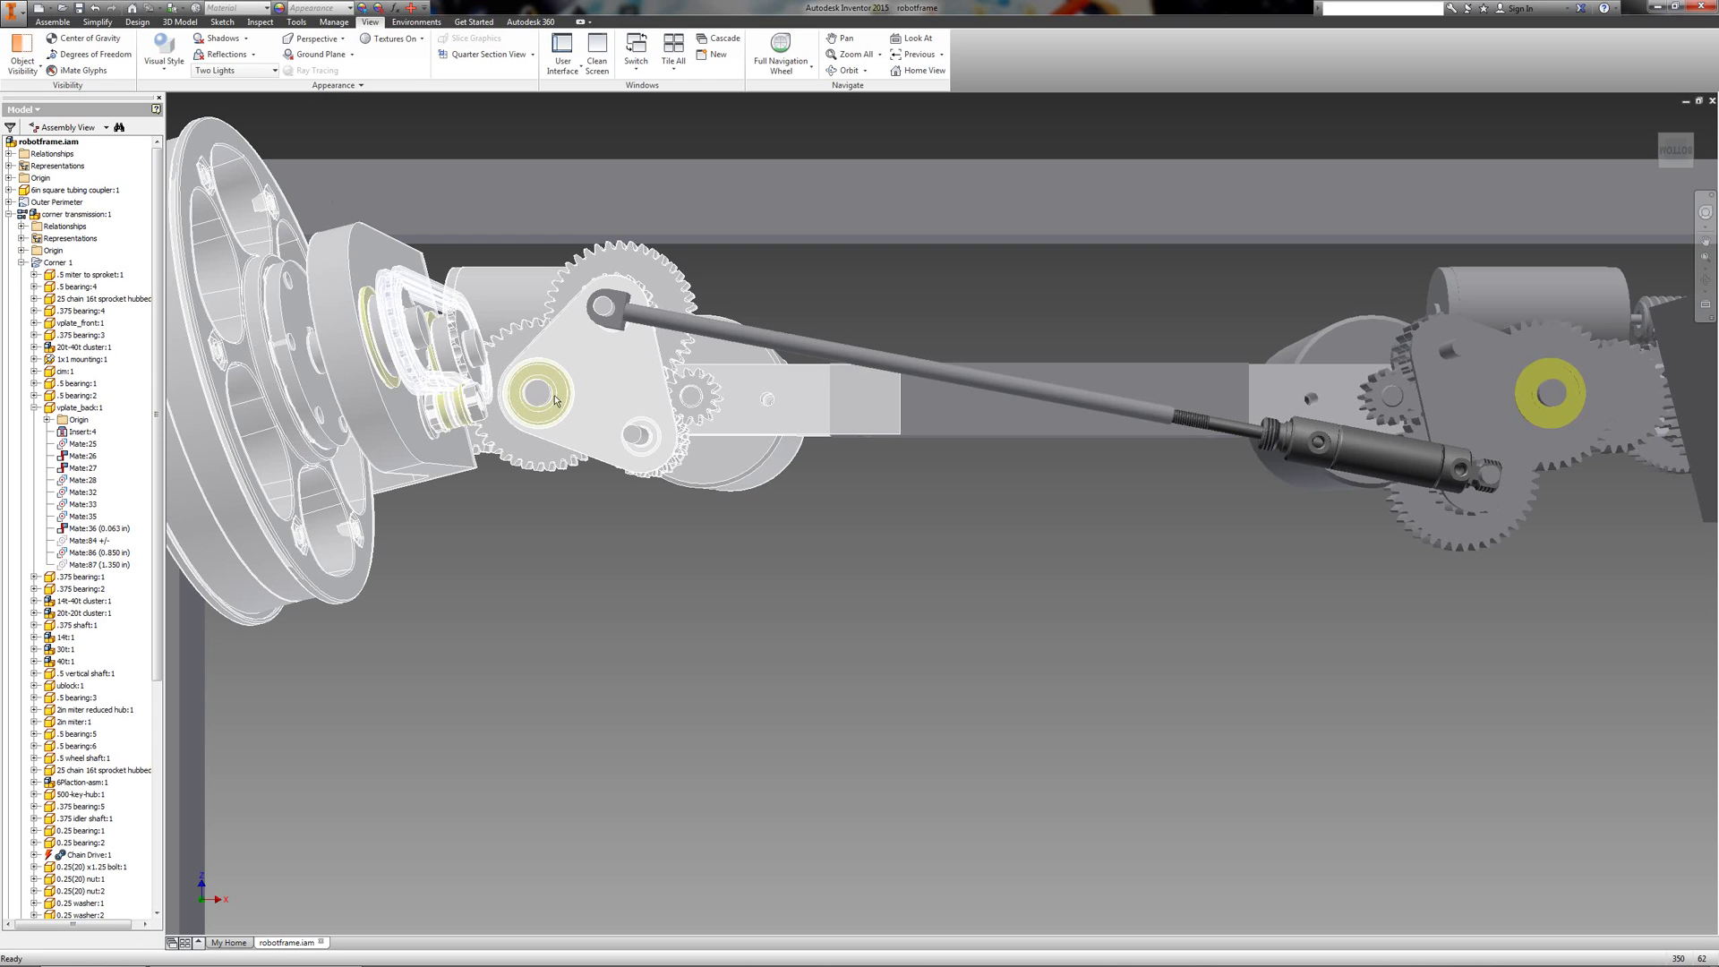
left_click(627, 310)
double_click(627, 309)
Inspect one corner transmission's gear train and rod connection from below, plus the motors and crossbeam from the back
left_click(1677, 152)
left_click_drag(1678, 154, 1681, 251)
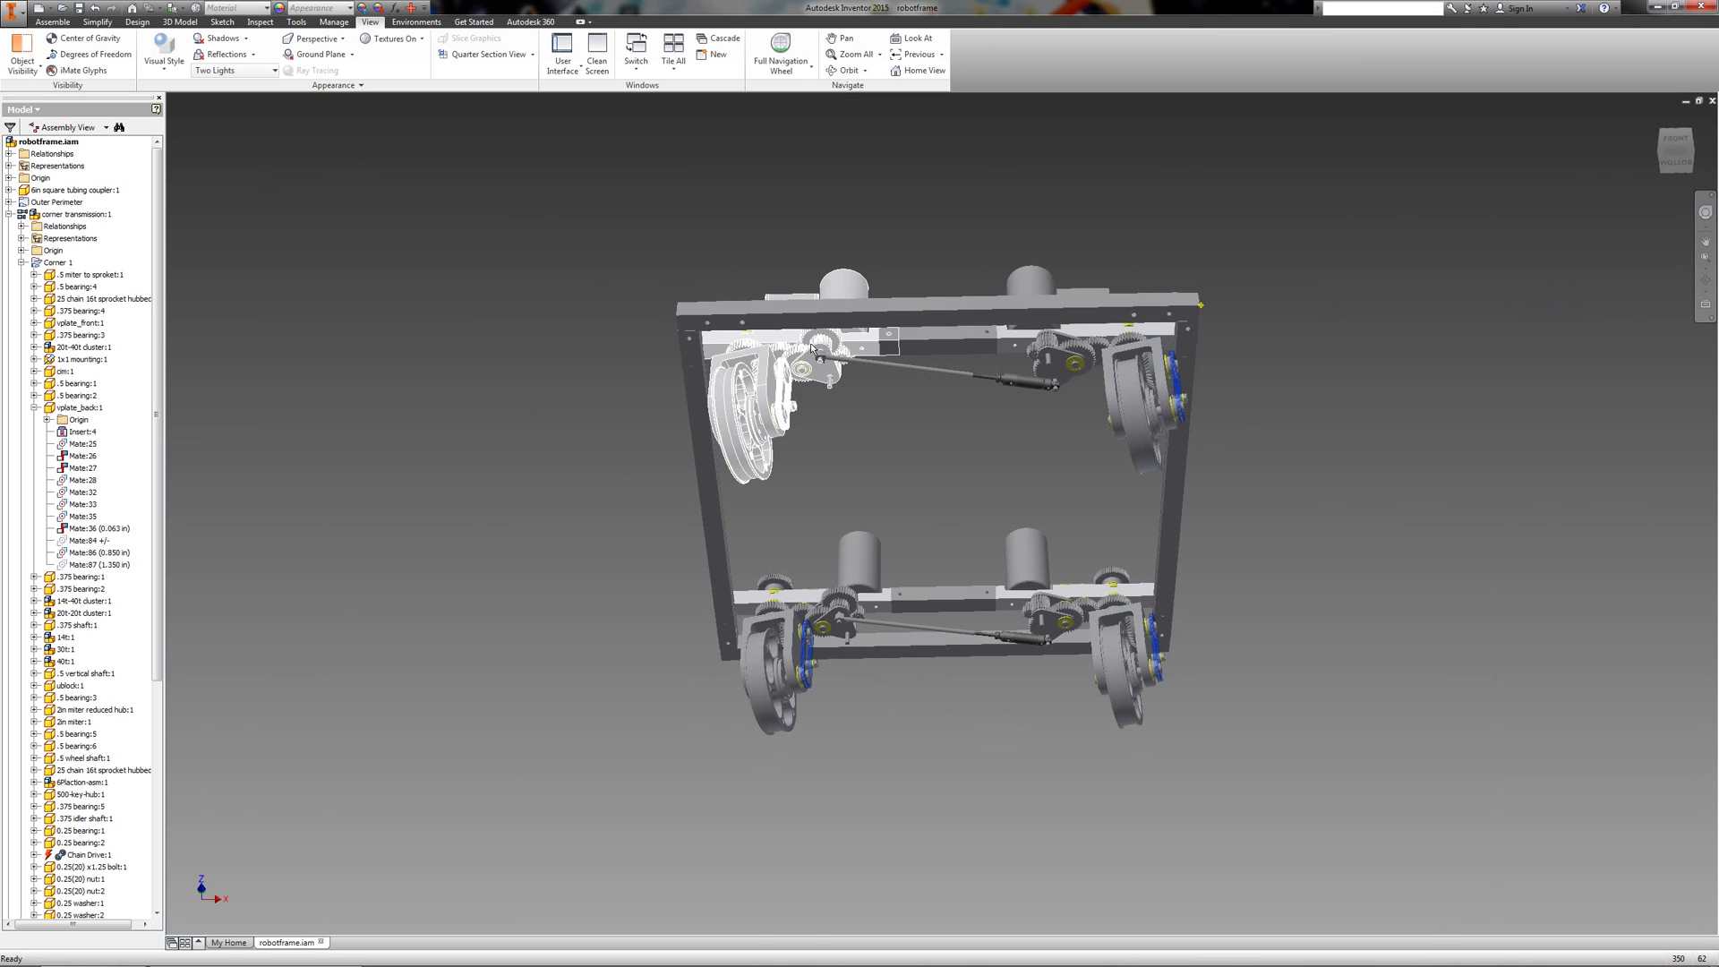
scroll(833, 349, "up", 5)
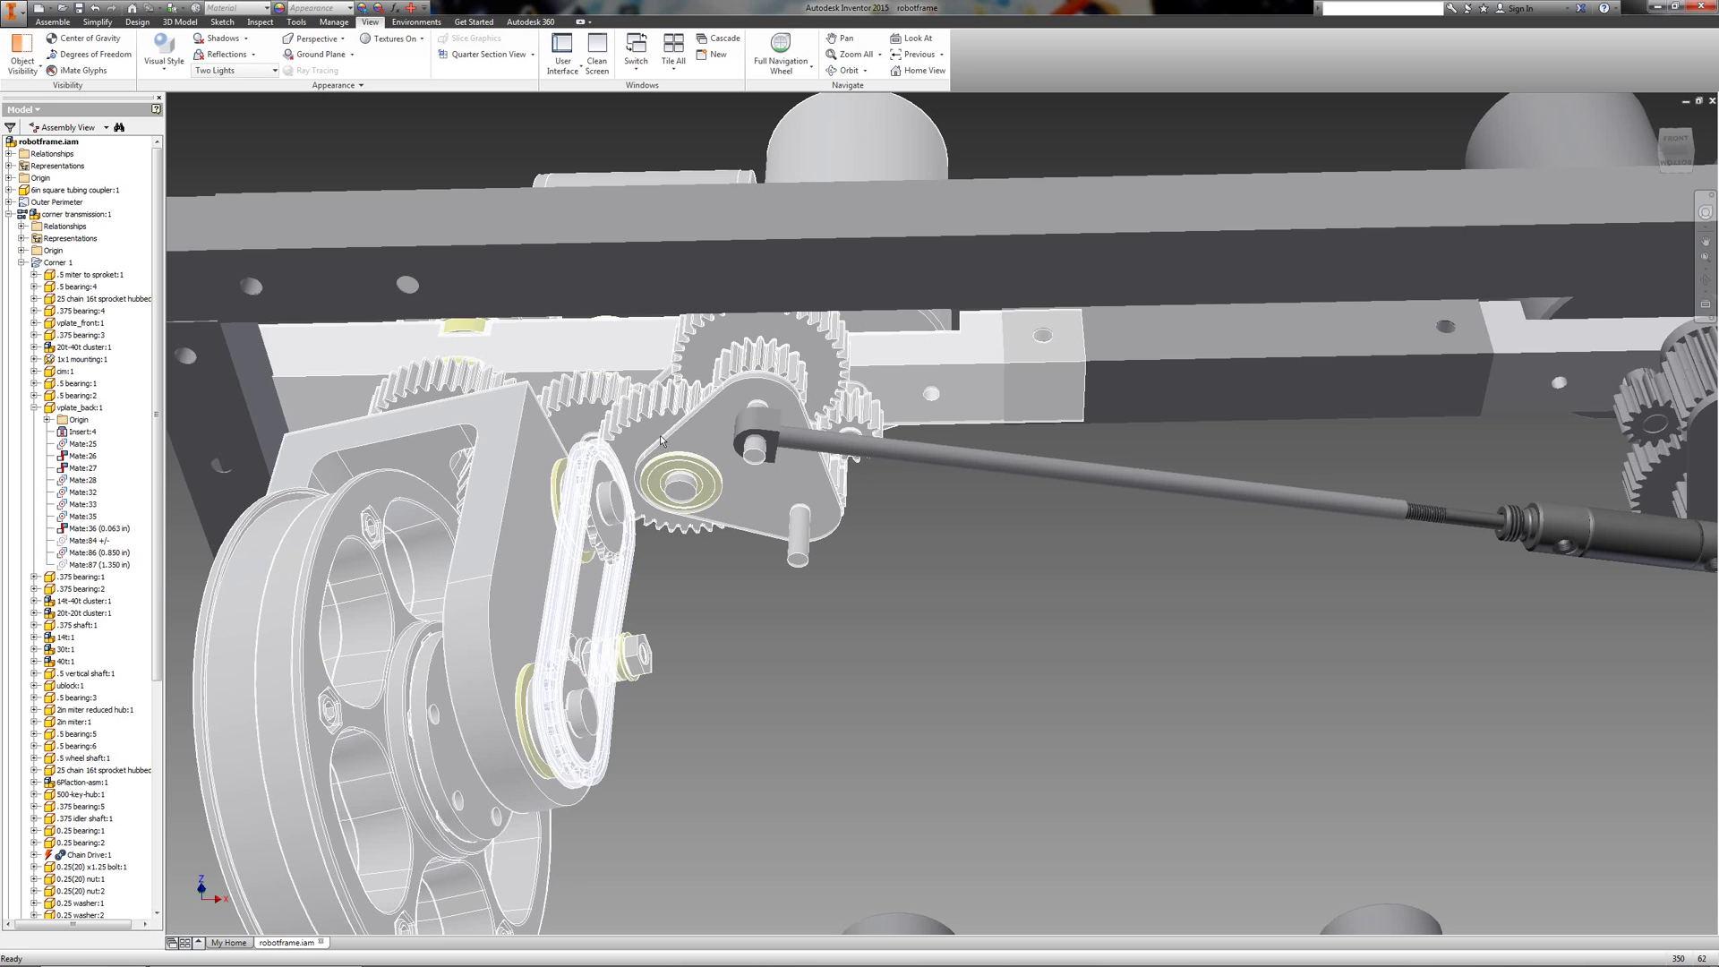
mouse_move(1679, 159)
left_mouse_down()
mouse_move(1713, 181)
mouse_move(1713, 155)
left_mouse_up()
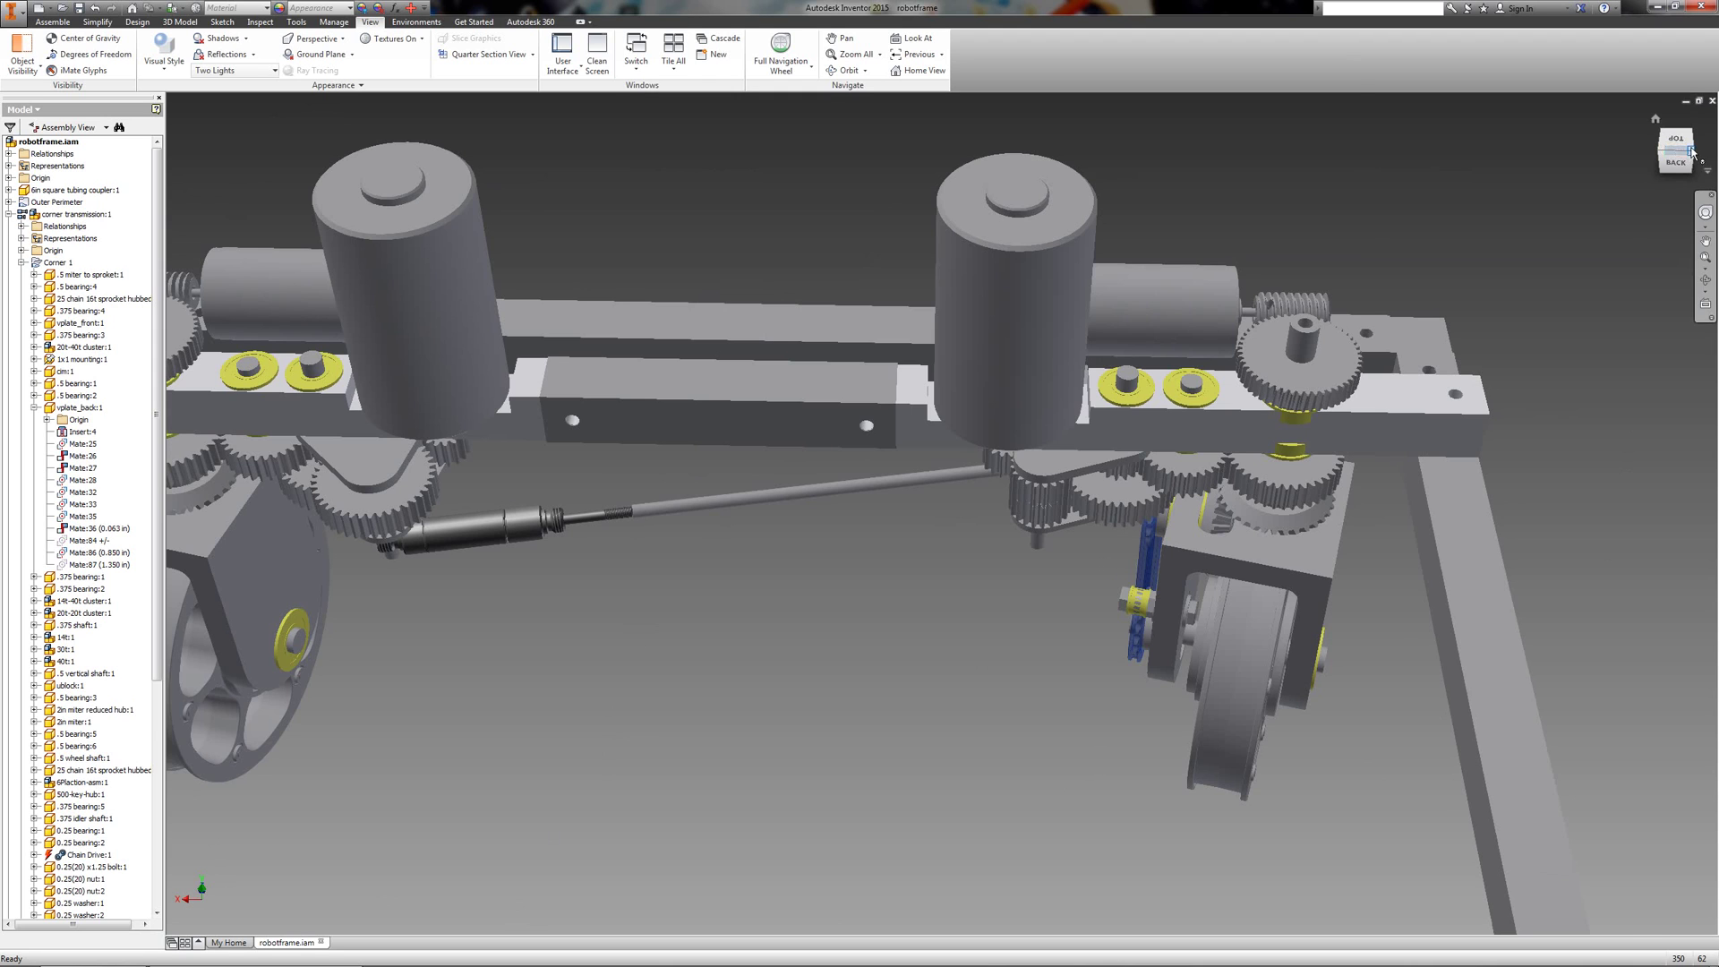
left_click_drag(1681, 151, 1675, 151)
Inspect the miter gears, wheel forks and linking cylinder beneath the frame rail at a low side angle
mouse_move(180, 90)
left_mouse_down()
mouse_move(564, 269)
mouse_move(949, 197)
mouse_move(1717, 130)
mouse_move(1664, 165)
mouse_move(1683, 154)
mouse_move(1690, 275)
mouse_move(1669, 435)
mouse_move(1641, 467)
left_mouse_up()
scroll(759, 589, "up", 5)
mouse_move(1641, 467)
middle_mouse_down("shift")
mouse_move(1522, 547)
mouse_move(1257, 577)
mouse_move(1084, 439)
middle_mouse_up("shift")
scroll(878, 477, "down", 2)
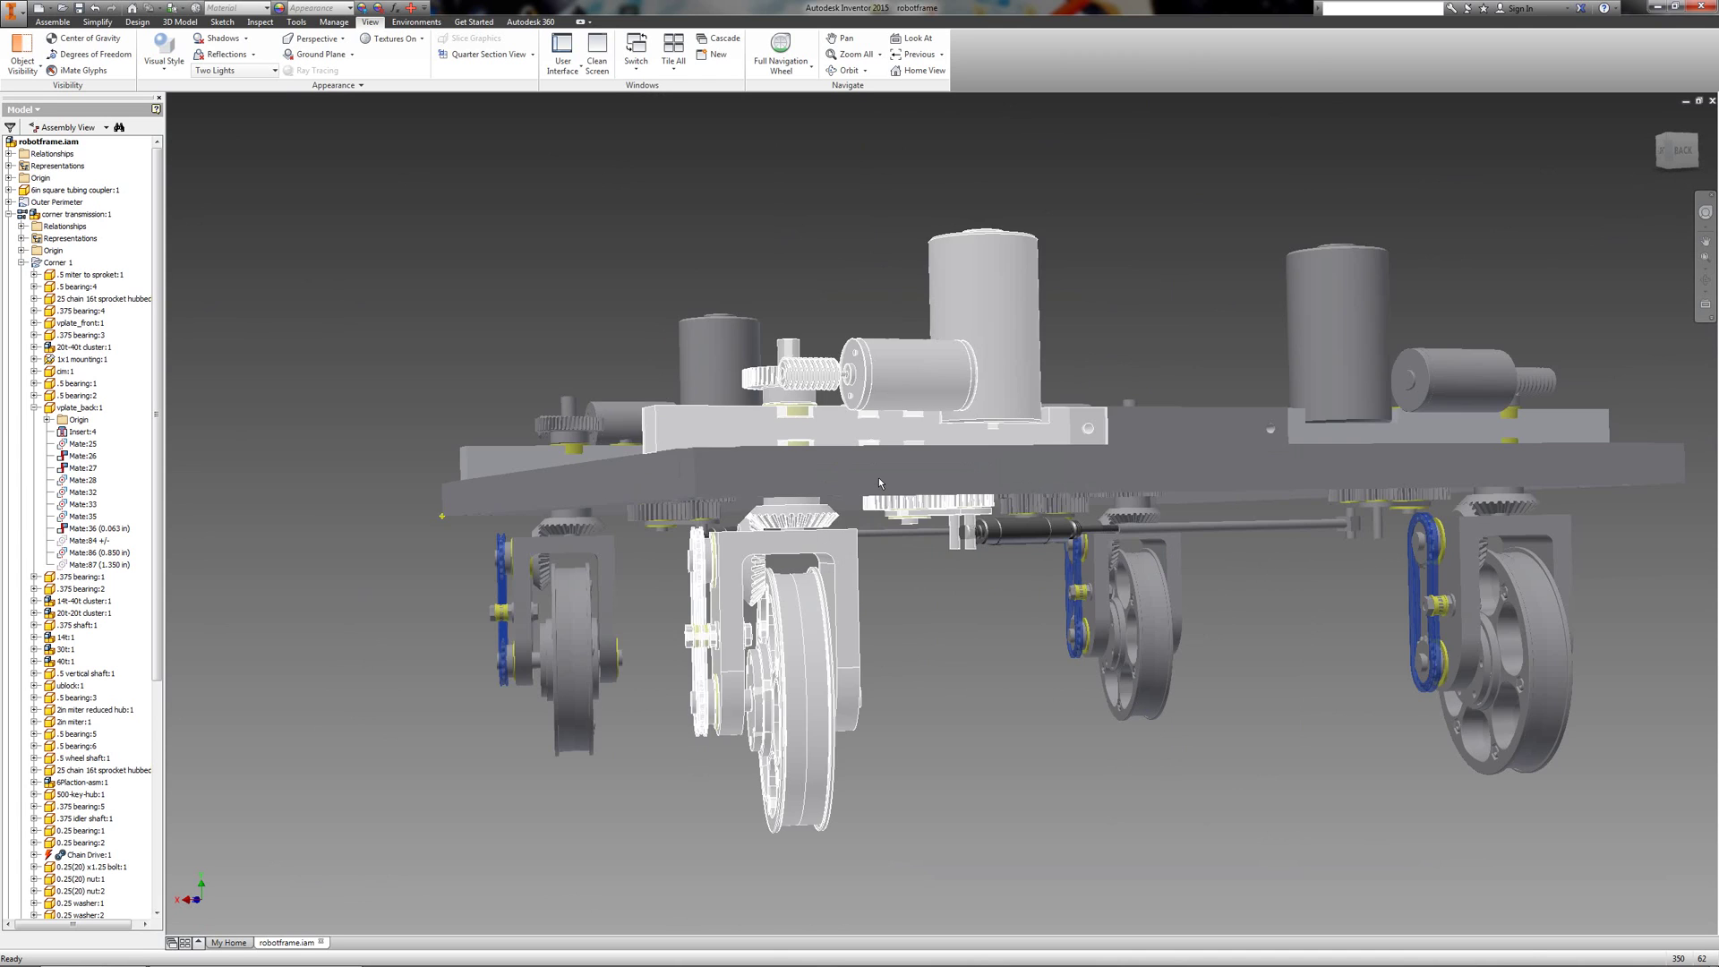
scroll(804, 562, "down", 4)
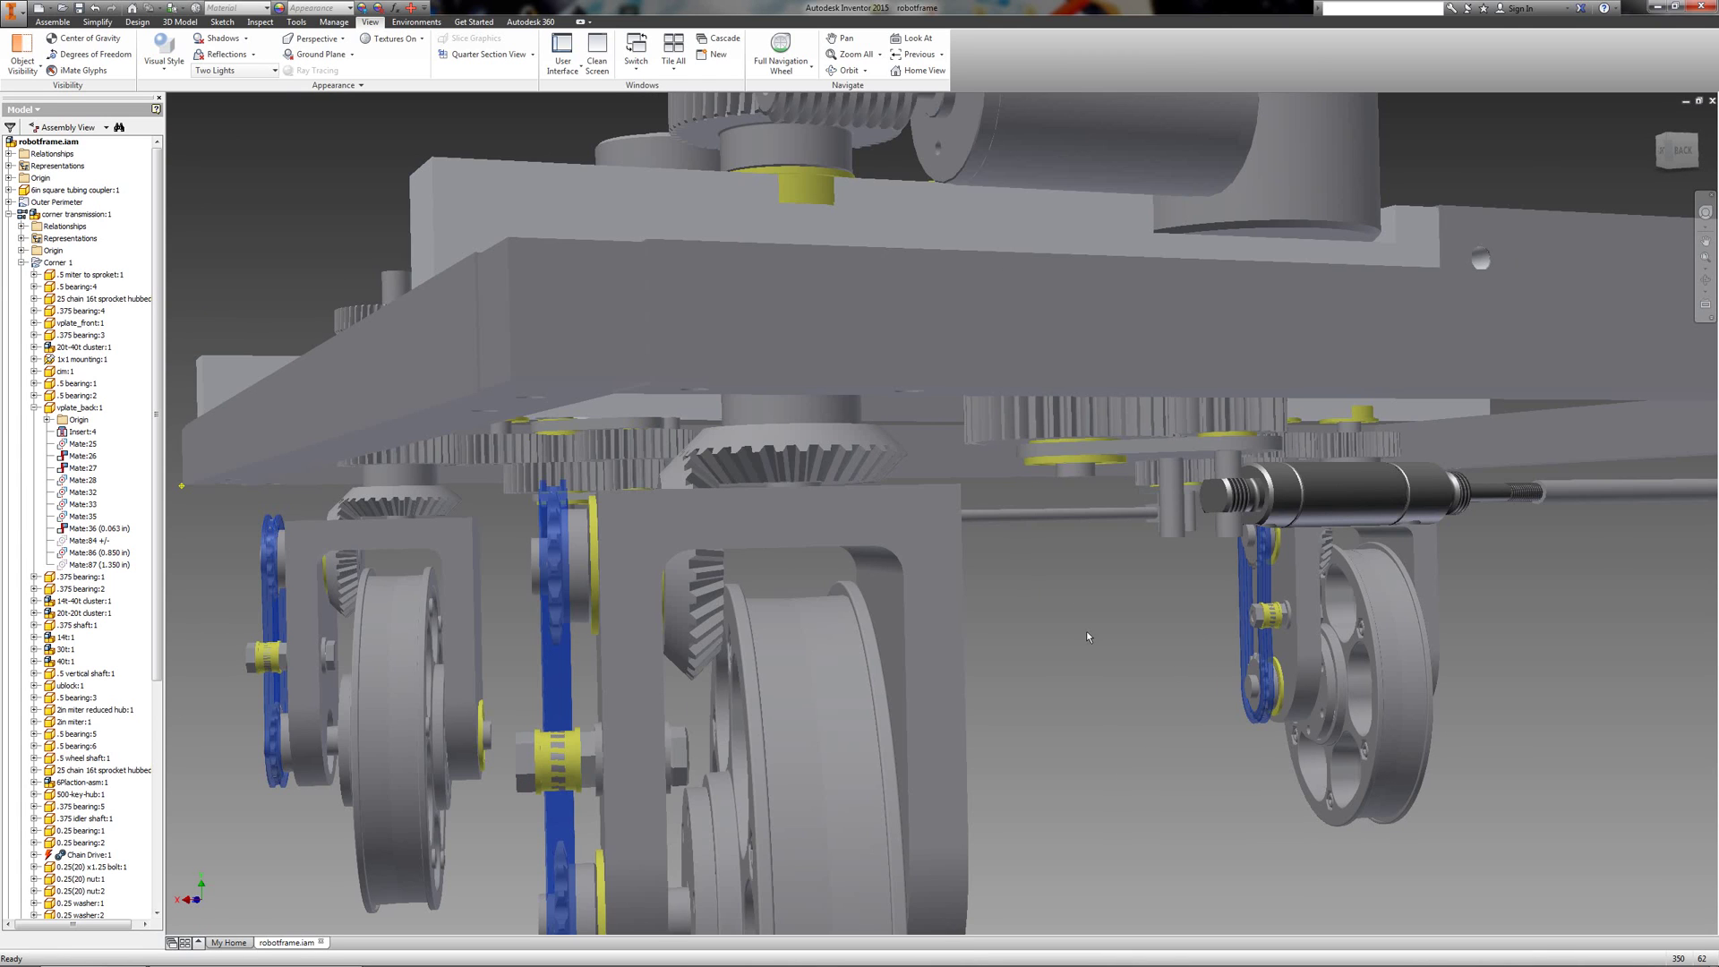
left_click(1676, 165)
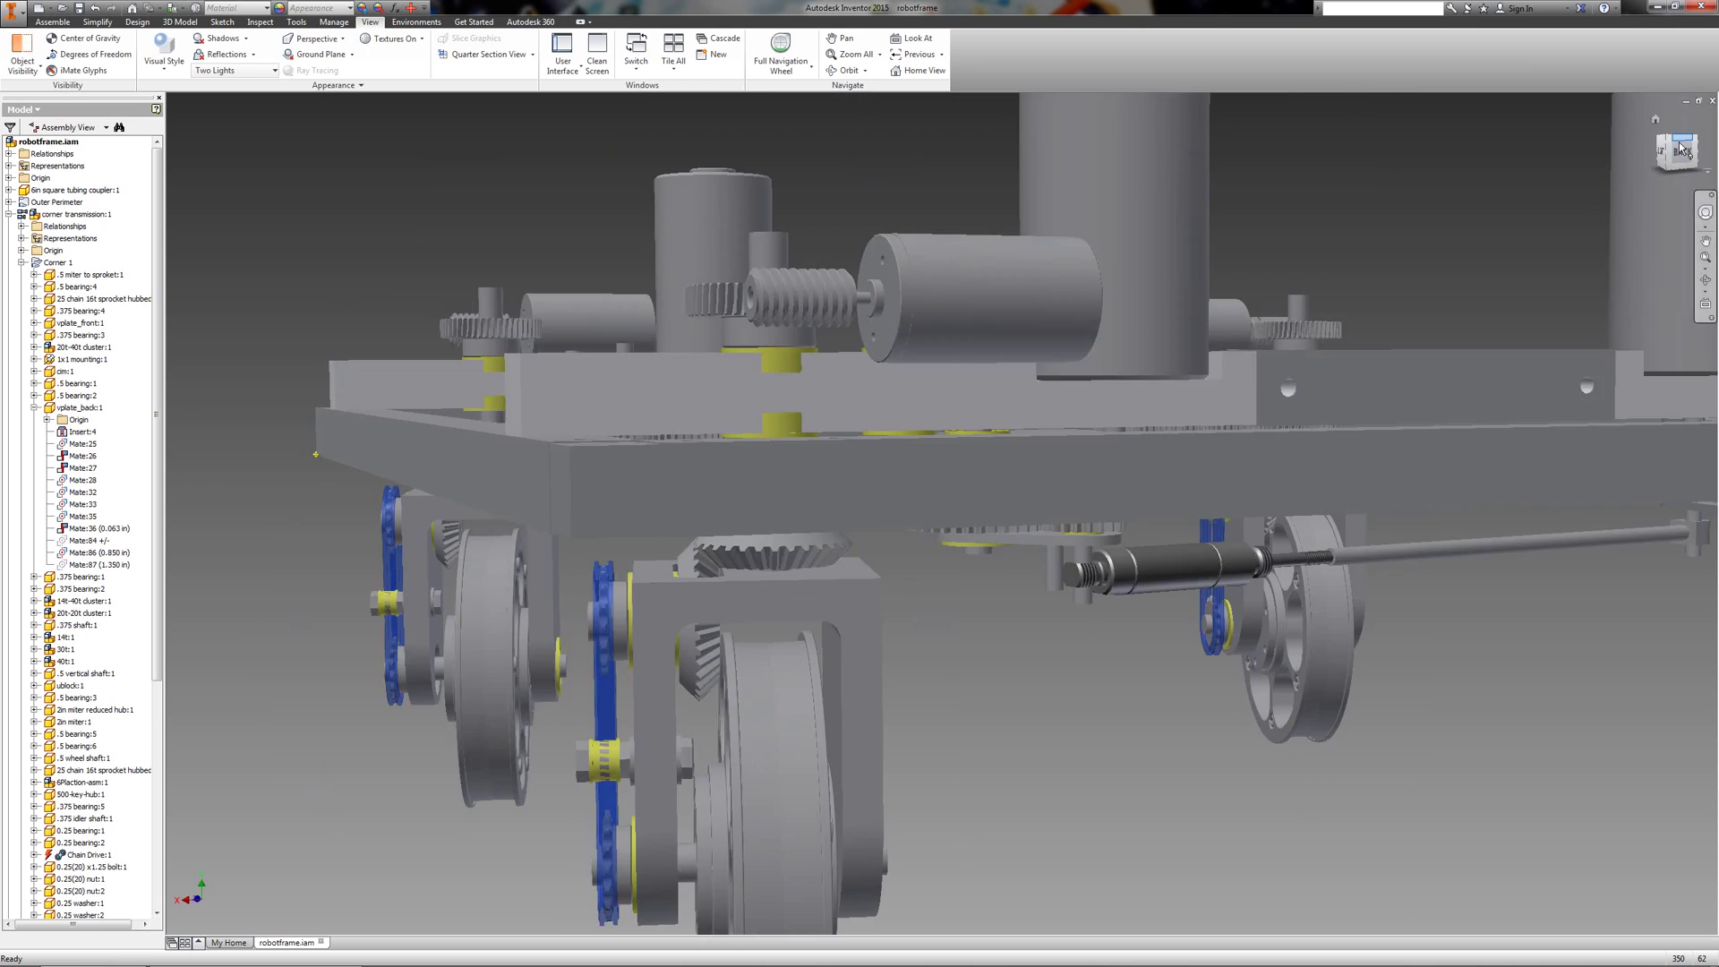
Inspect the gear train from the motors down to the miter gear inside a wheel fork, seen from the underside
left_click_drag(1675, 167, 1668, 96)
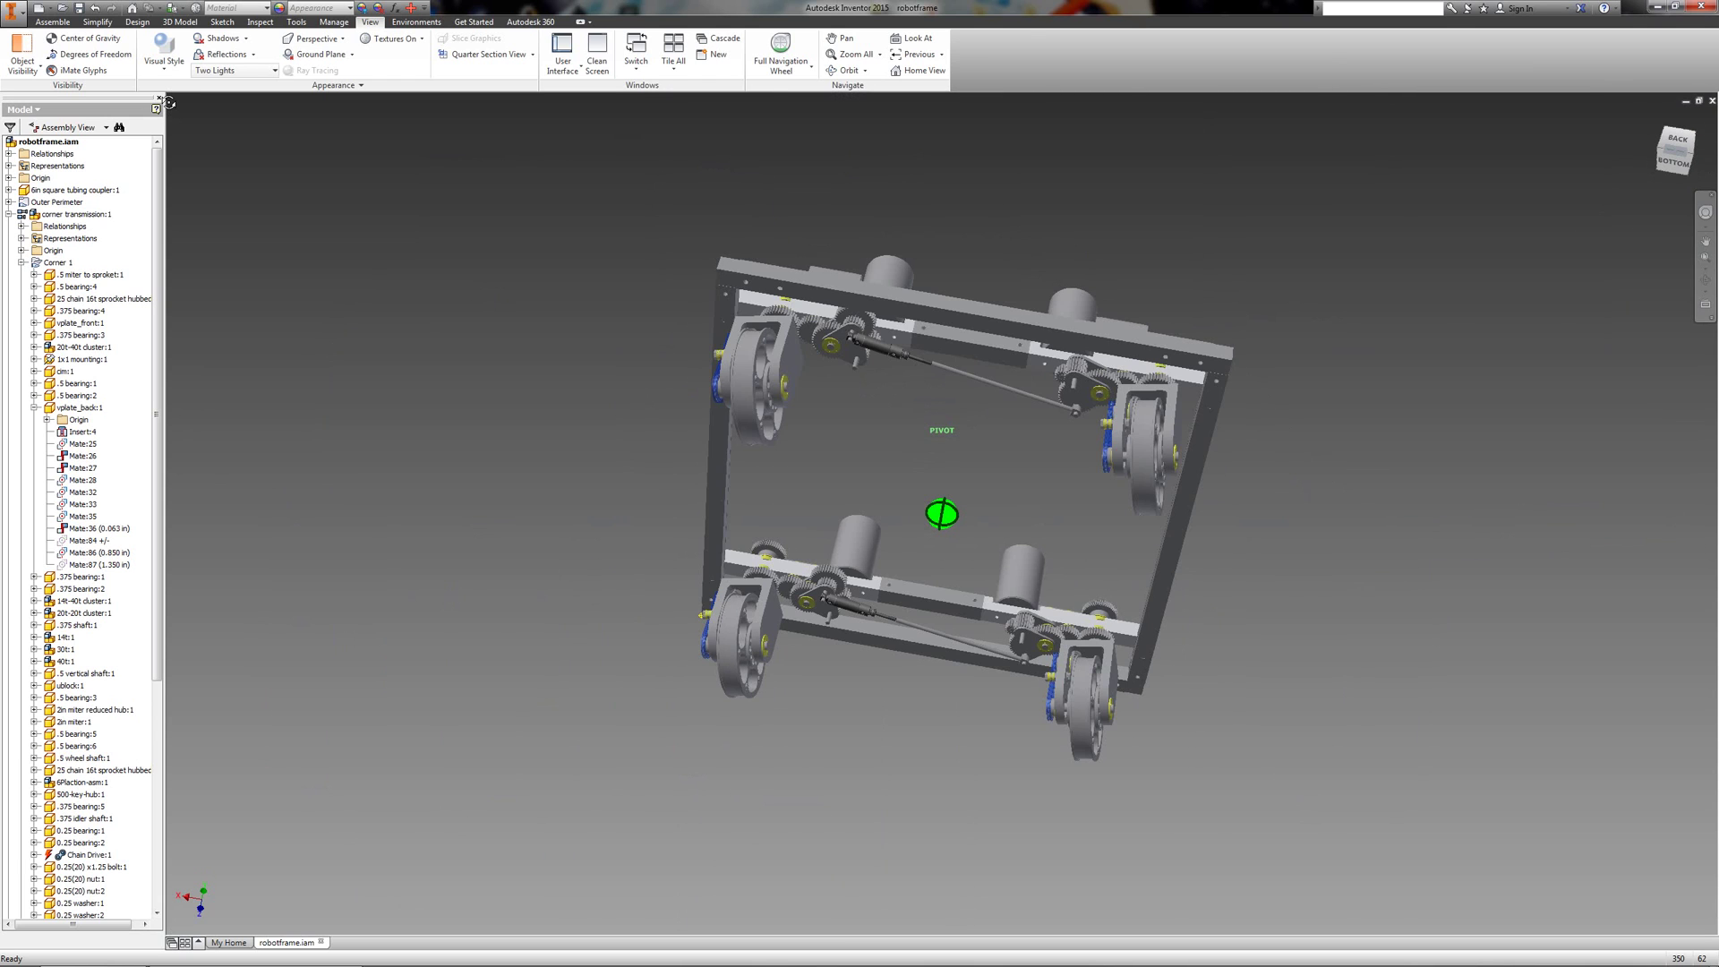
middle_click_drag(169, 103, 181, 124, "shift")
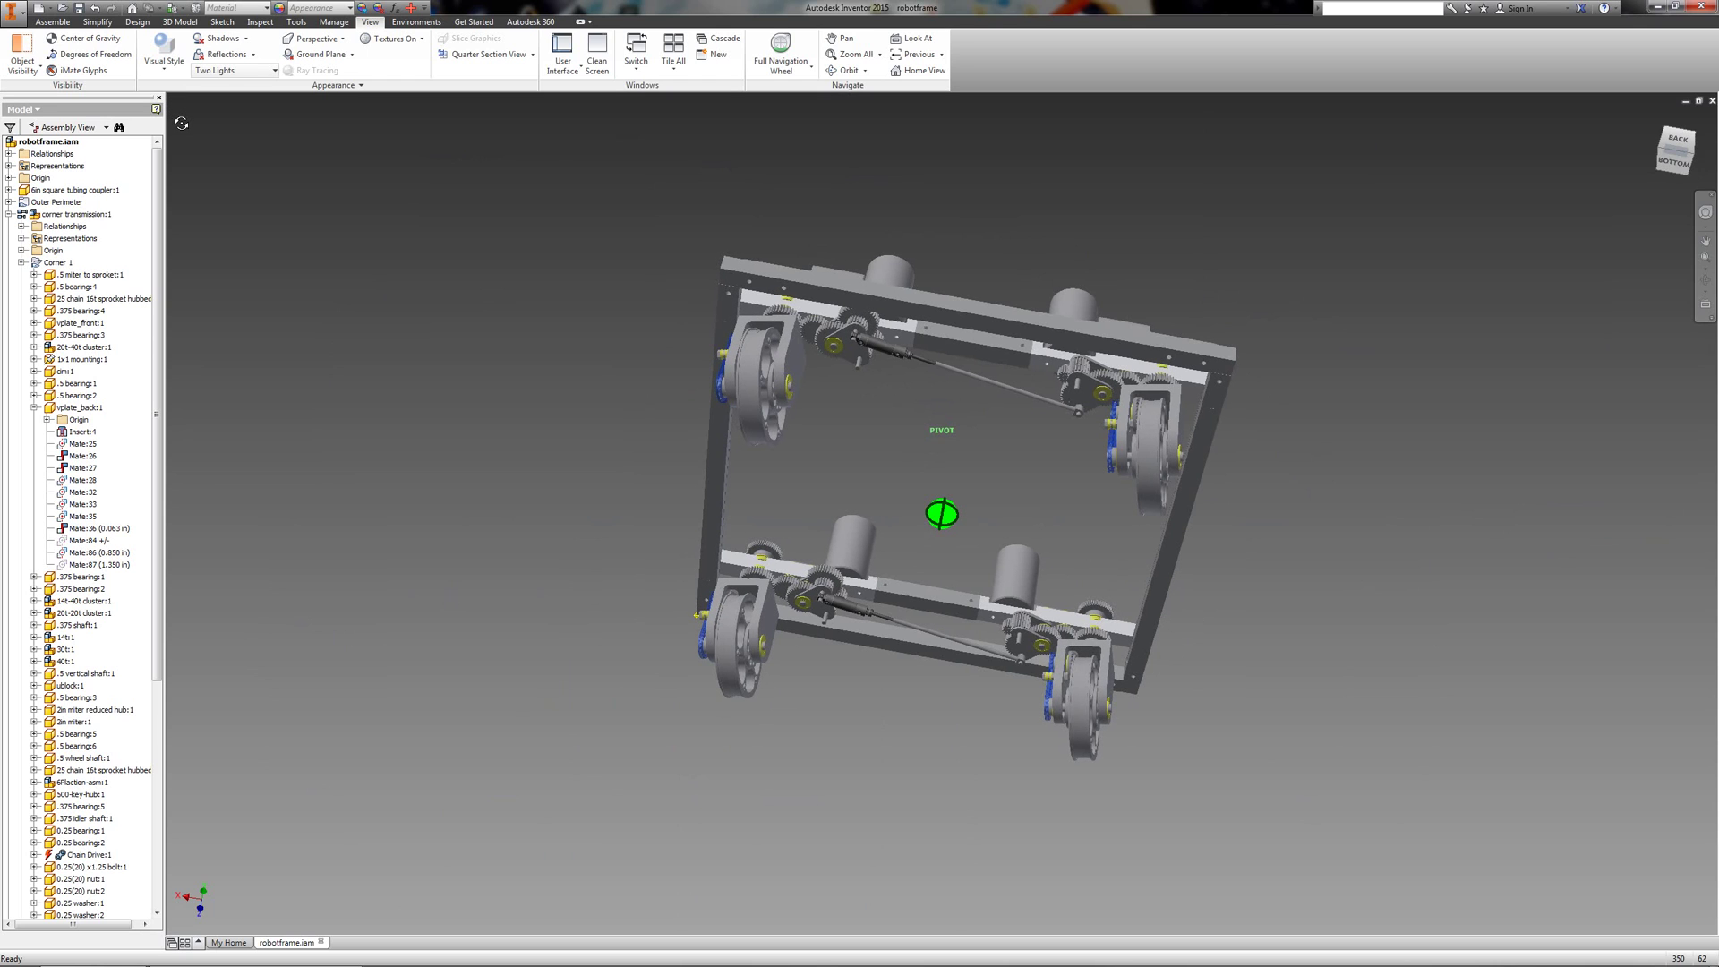
scroll(1155, 360, "down", 3)
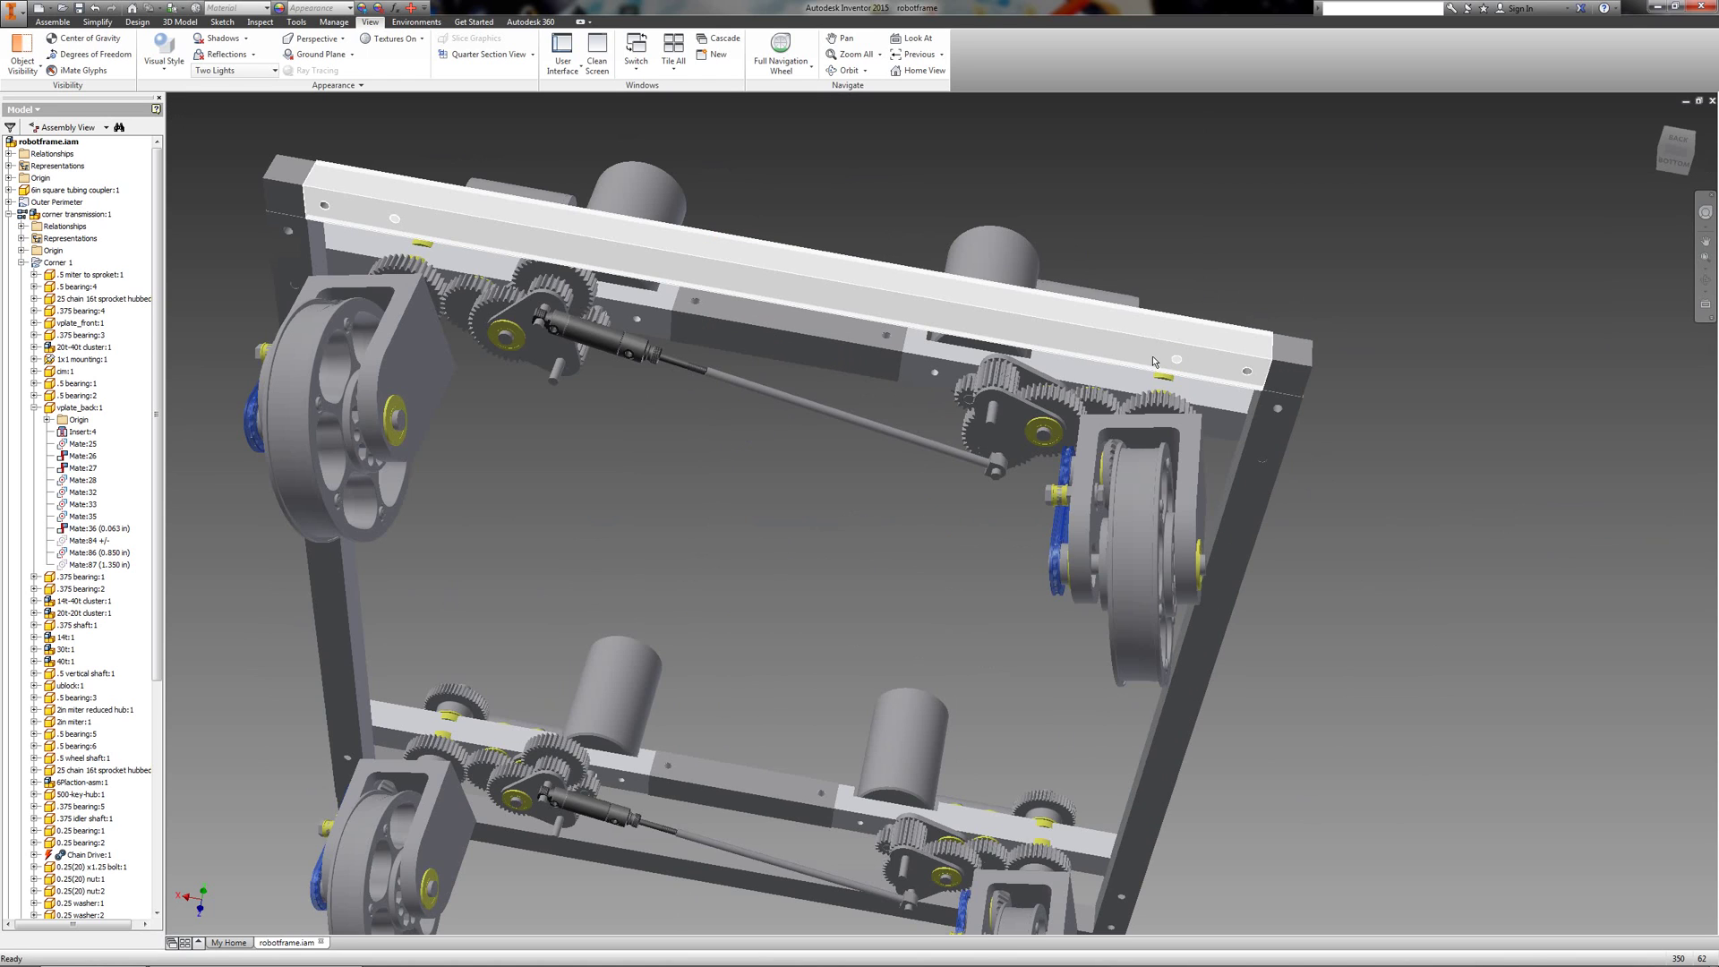
scroll(1150, 364, "down", 5)
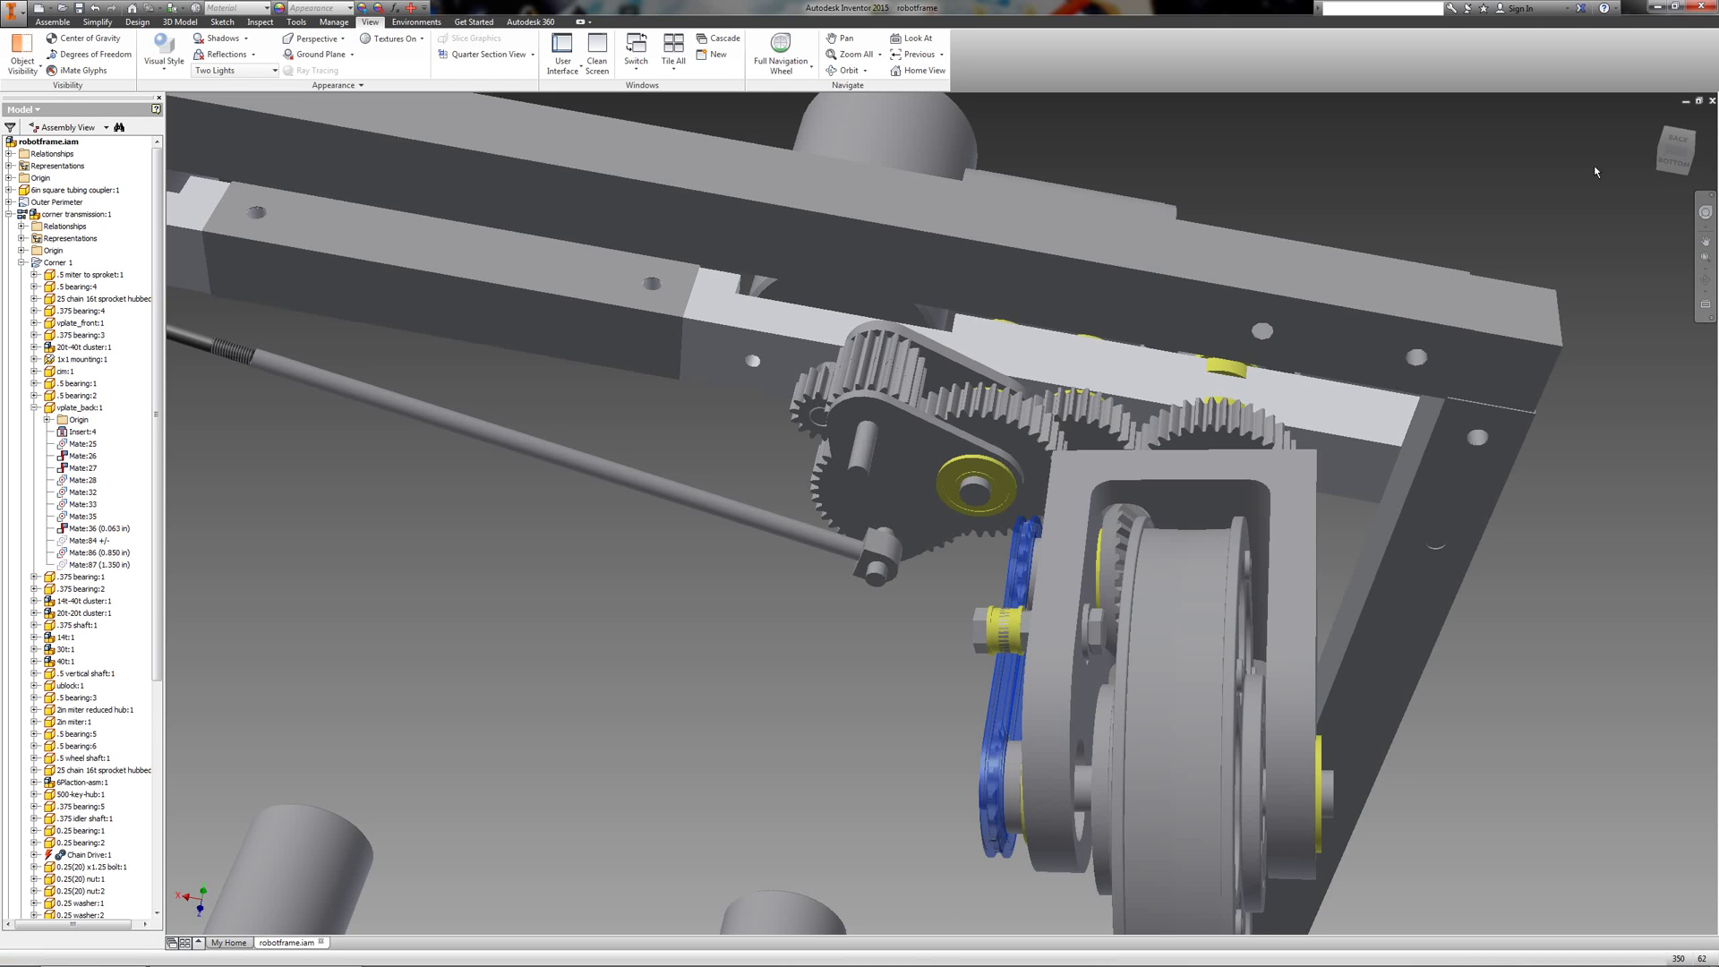
left_click_drag(1685, 156, 1672, 183)
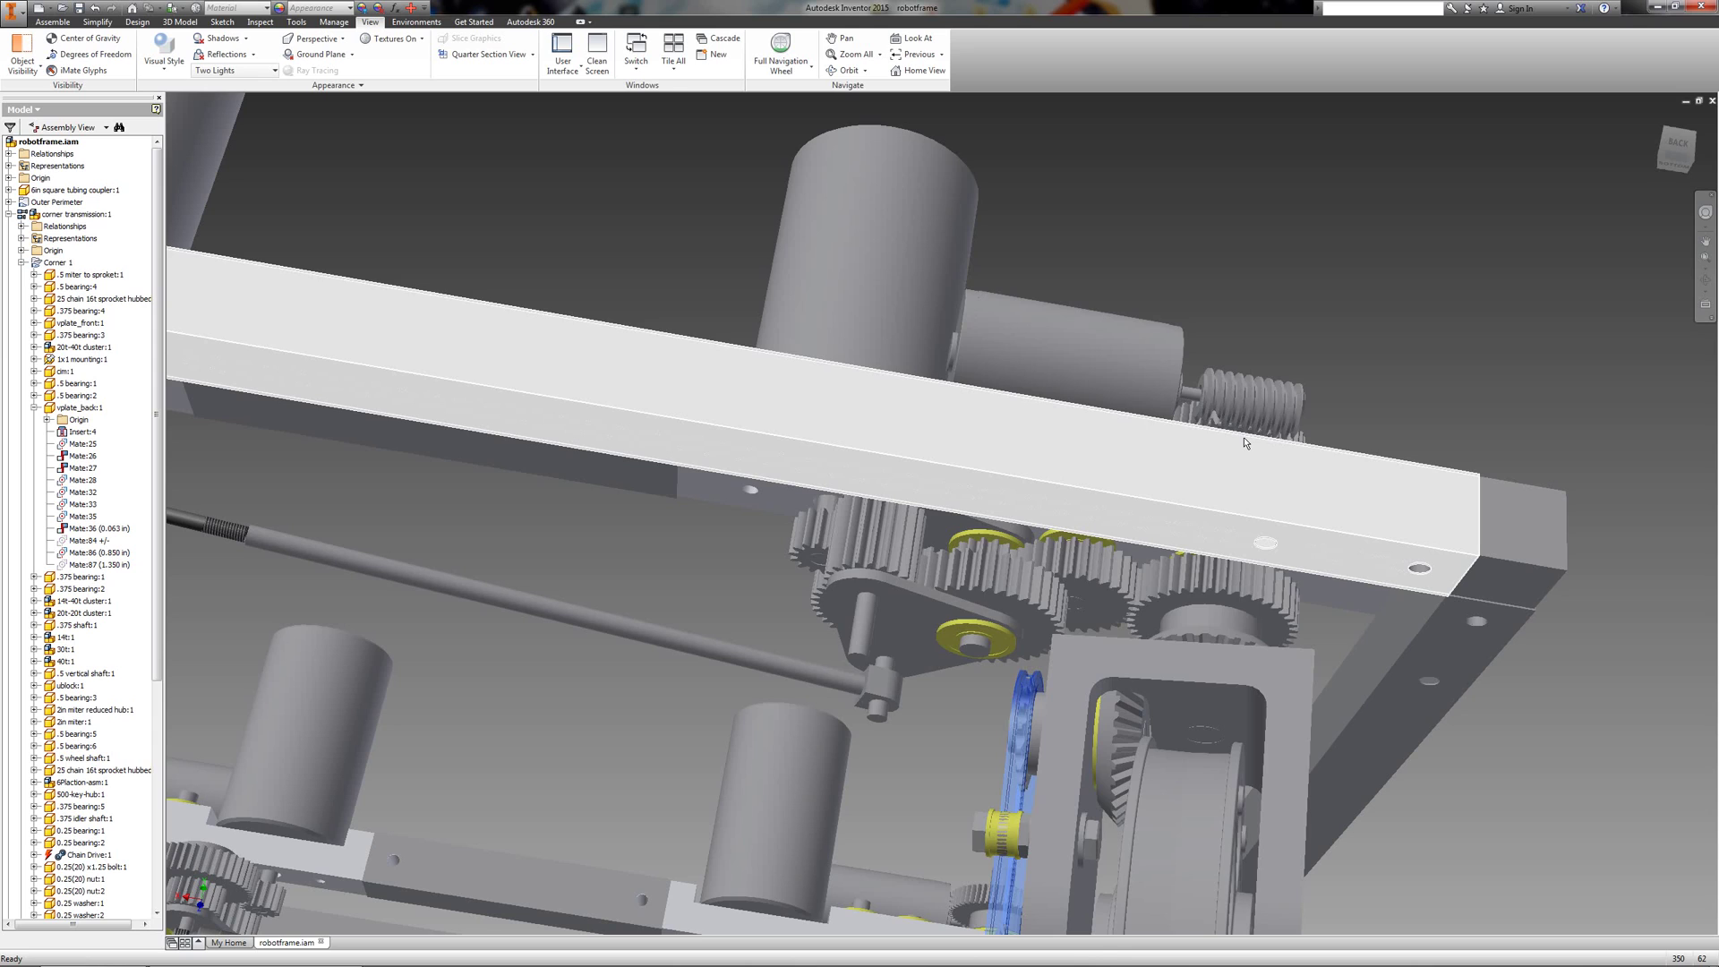
left_click(1241, 702)
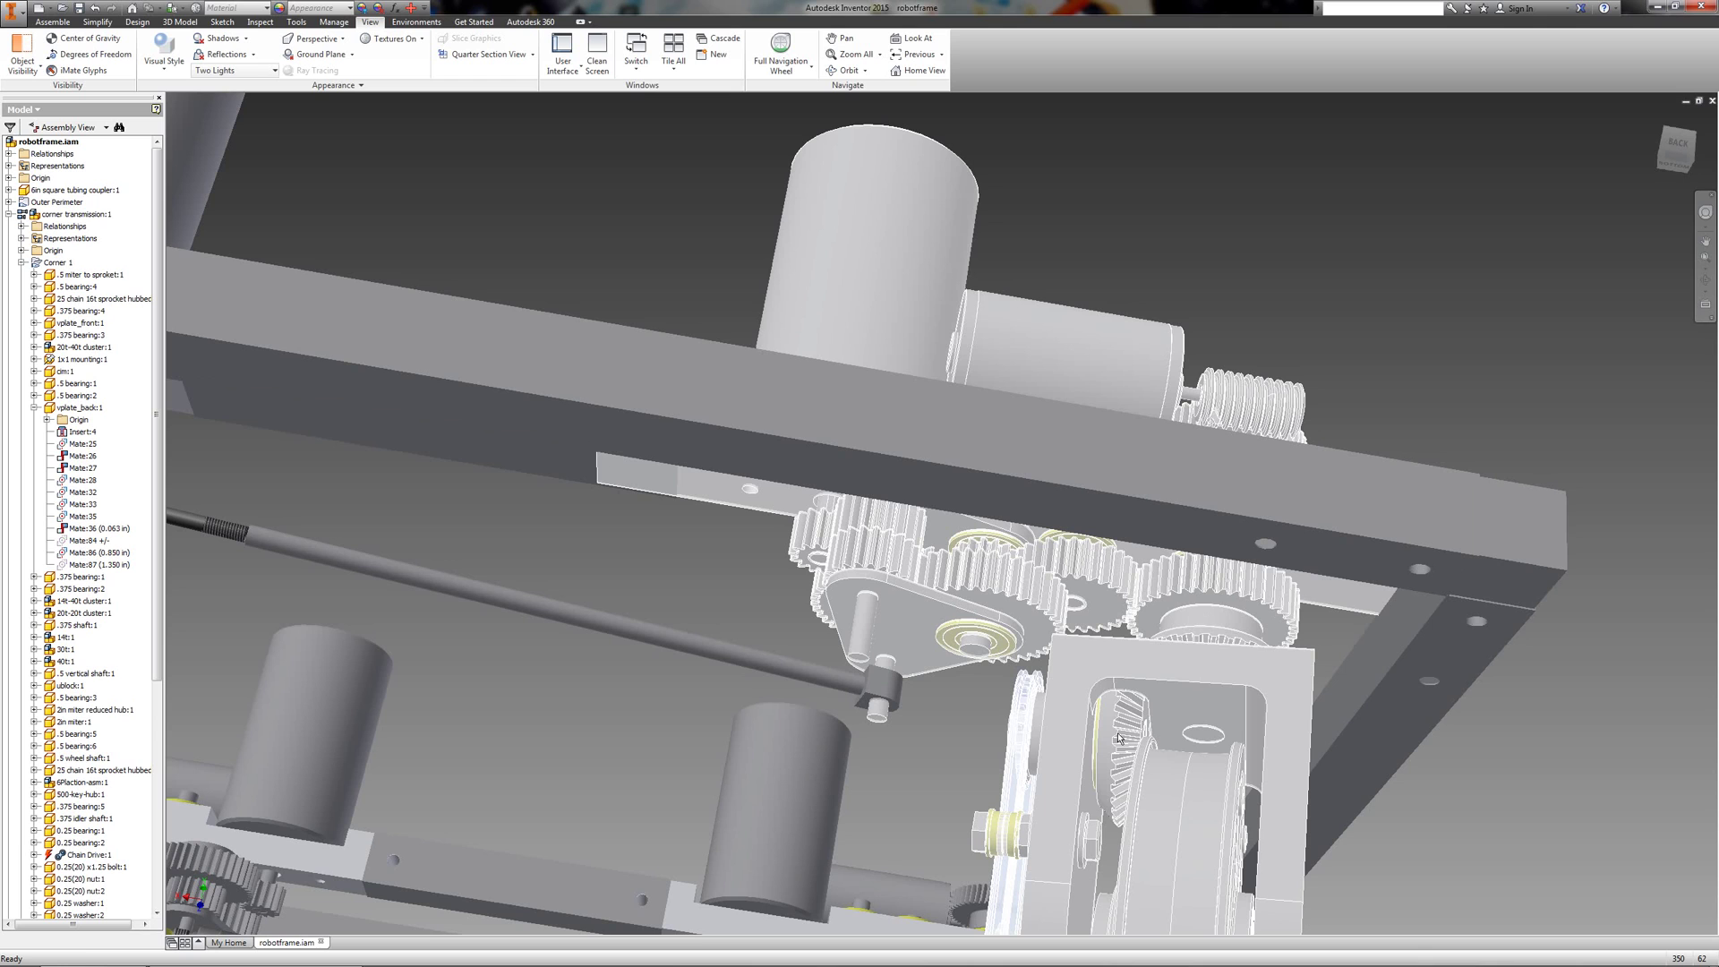
Examine the chain drive, sprockets and idler bolt on the side of a corner wheel module
left_click(1687, 166)
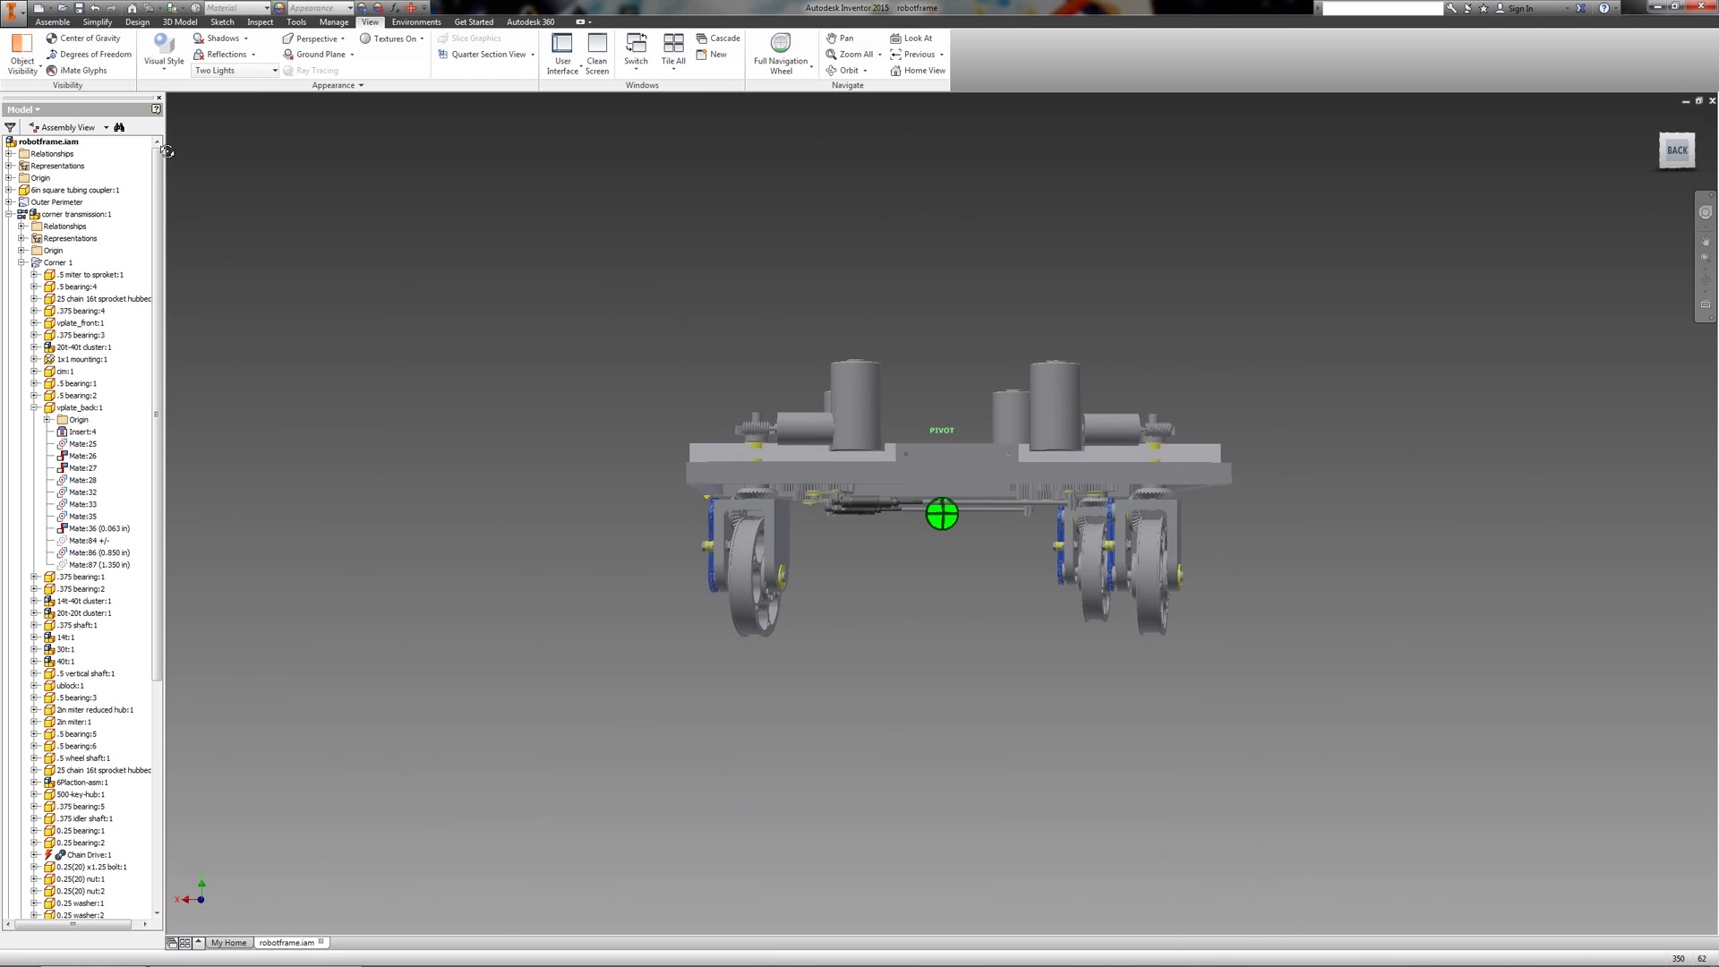
left_click_drag(167, 151, 1652, 170)
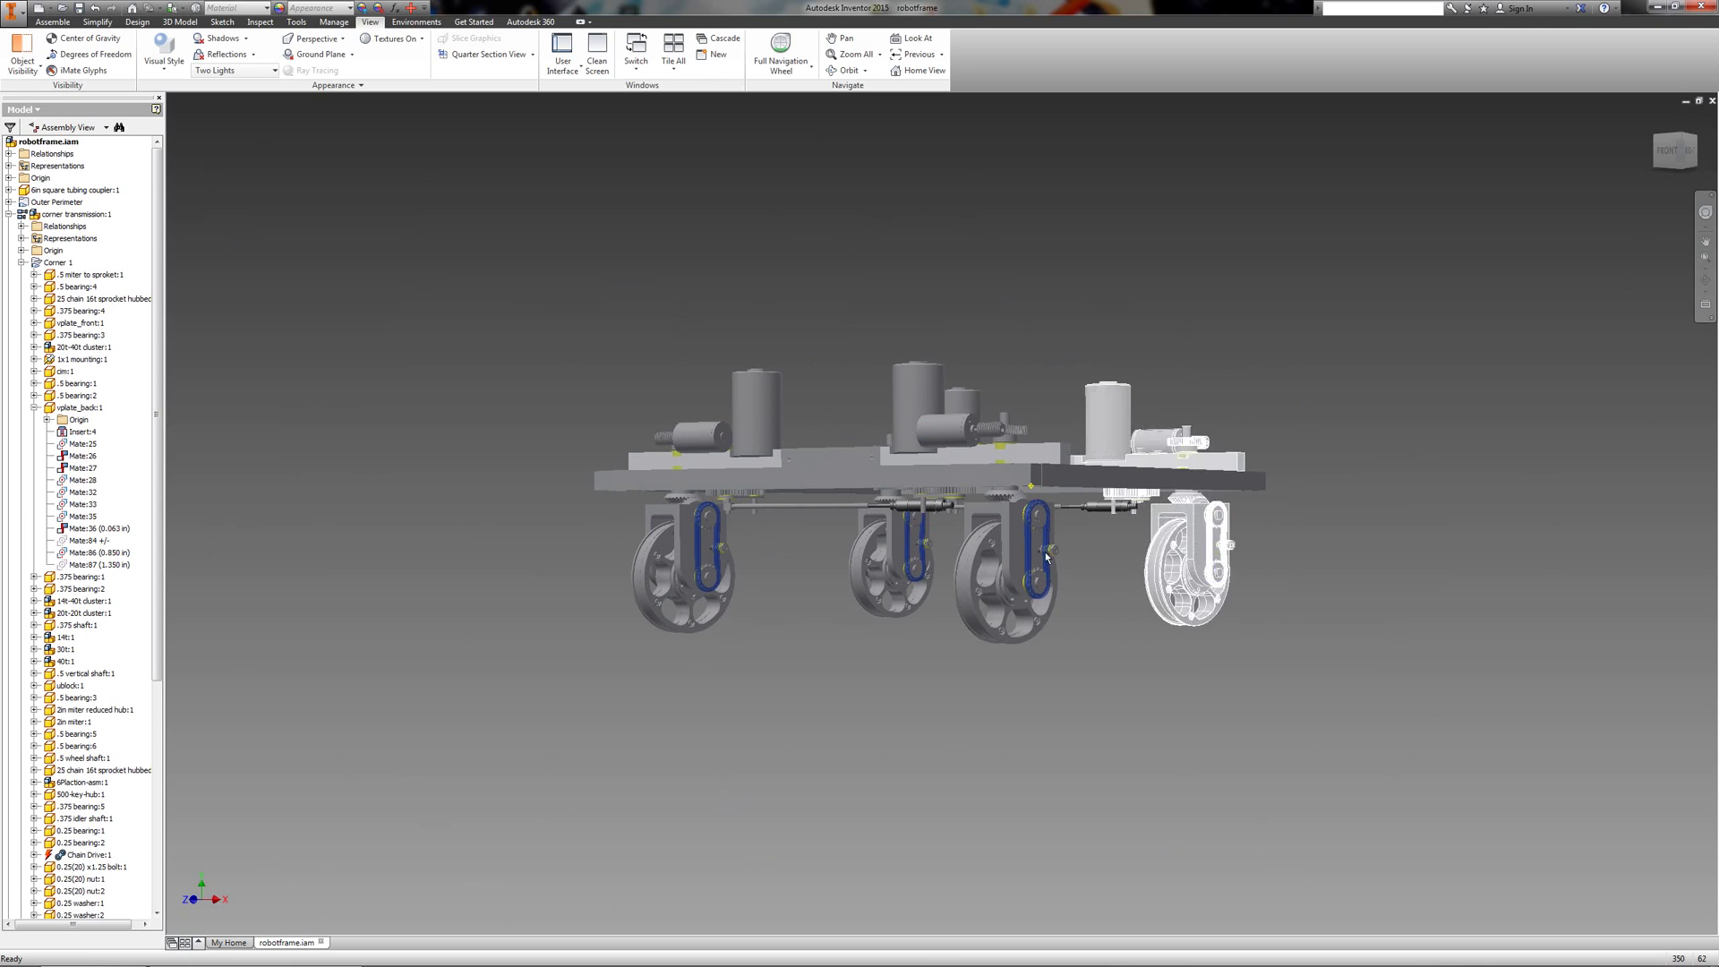
scroll(1045, 550, "down", 8)
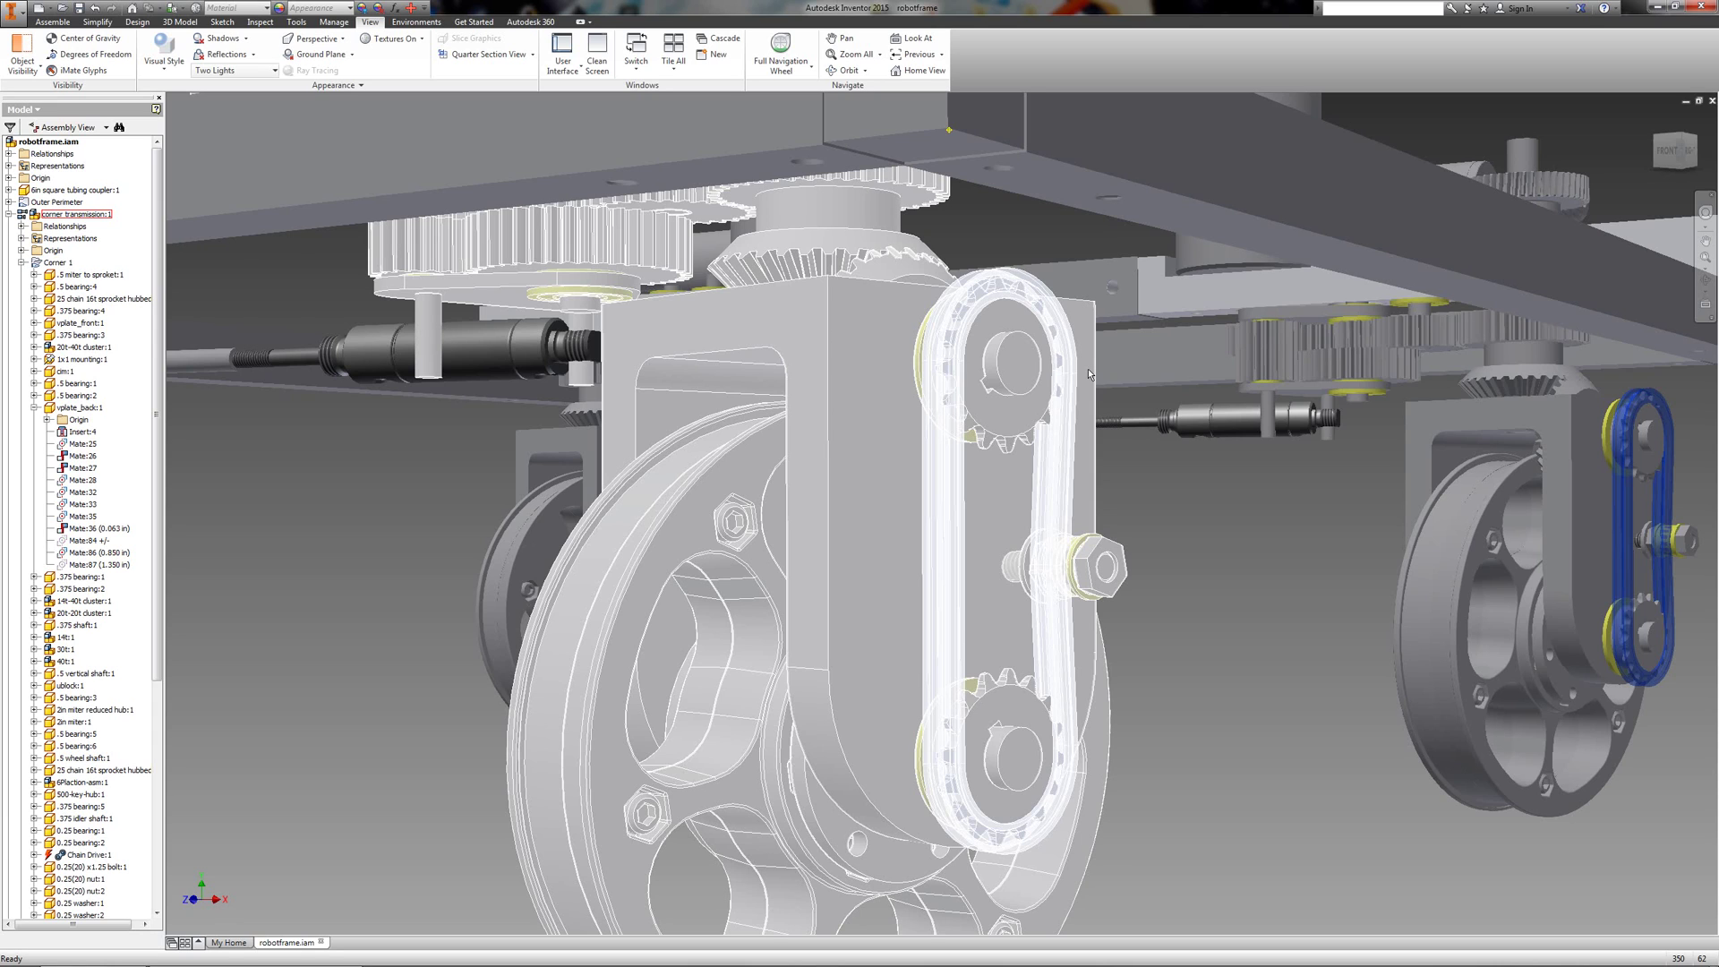
left_click(1291, 589)
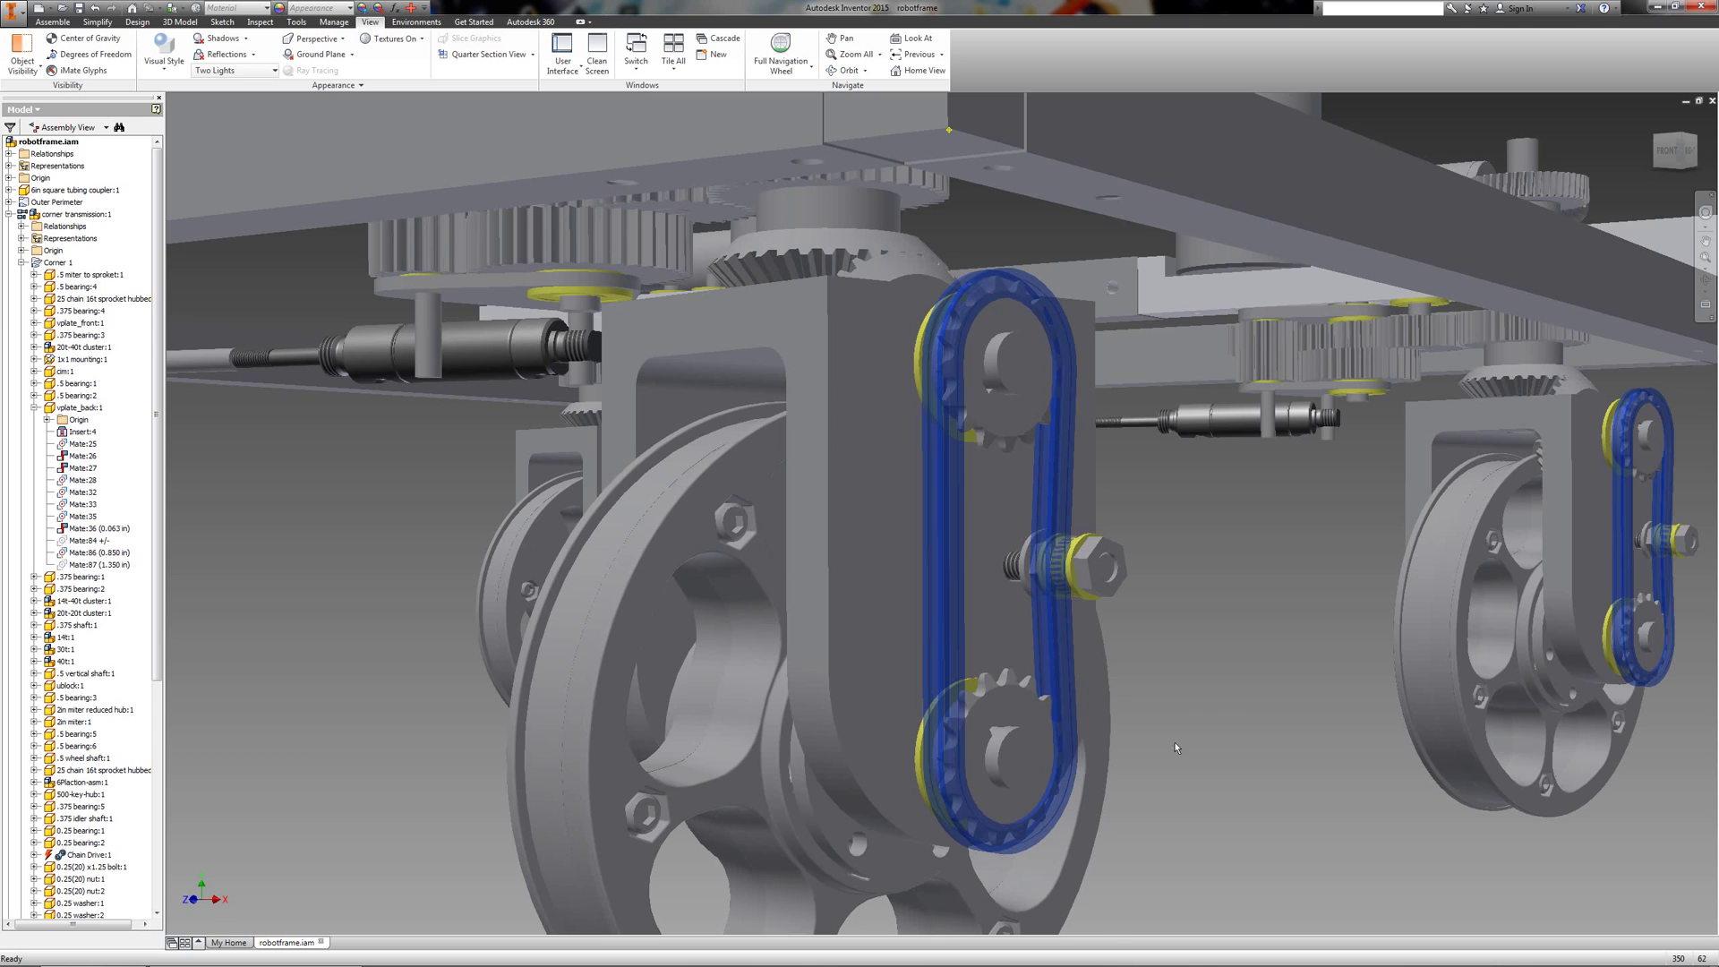
left_click(1083, 580)
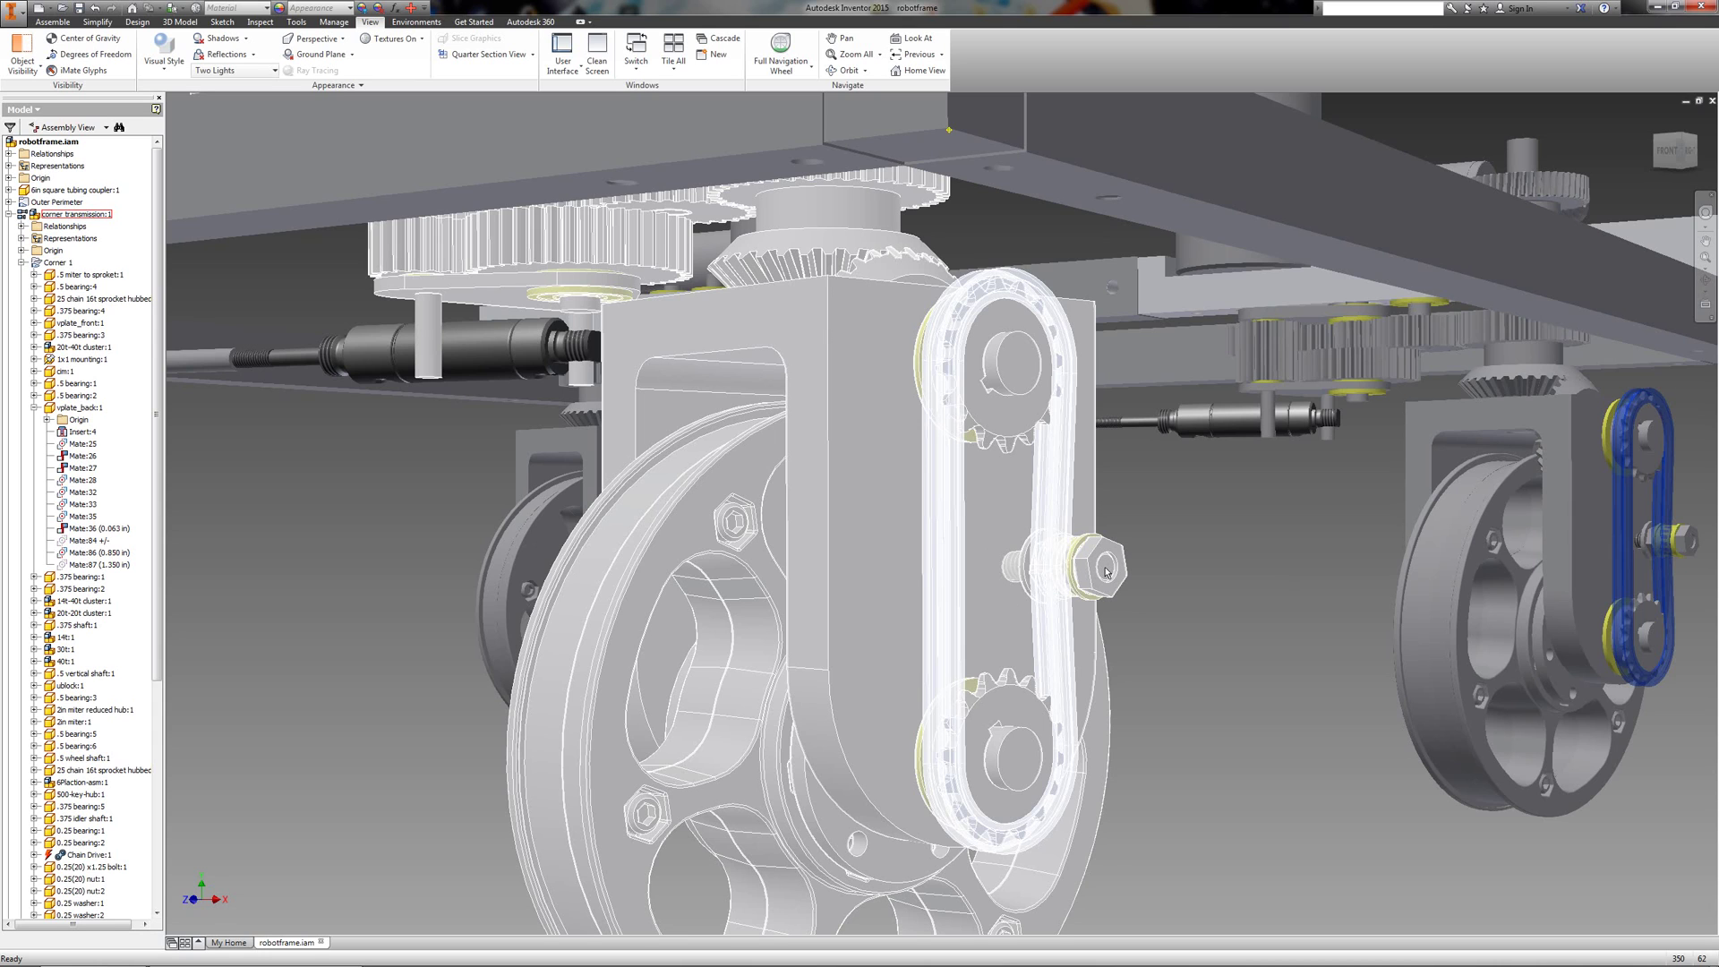
left_click(1268, 574)
scroll(1268, 574, "up", 5)
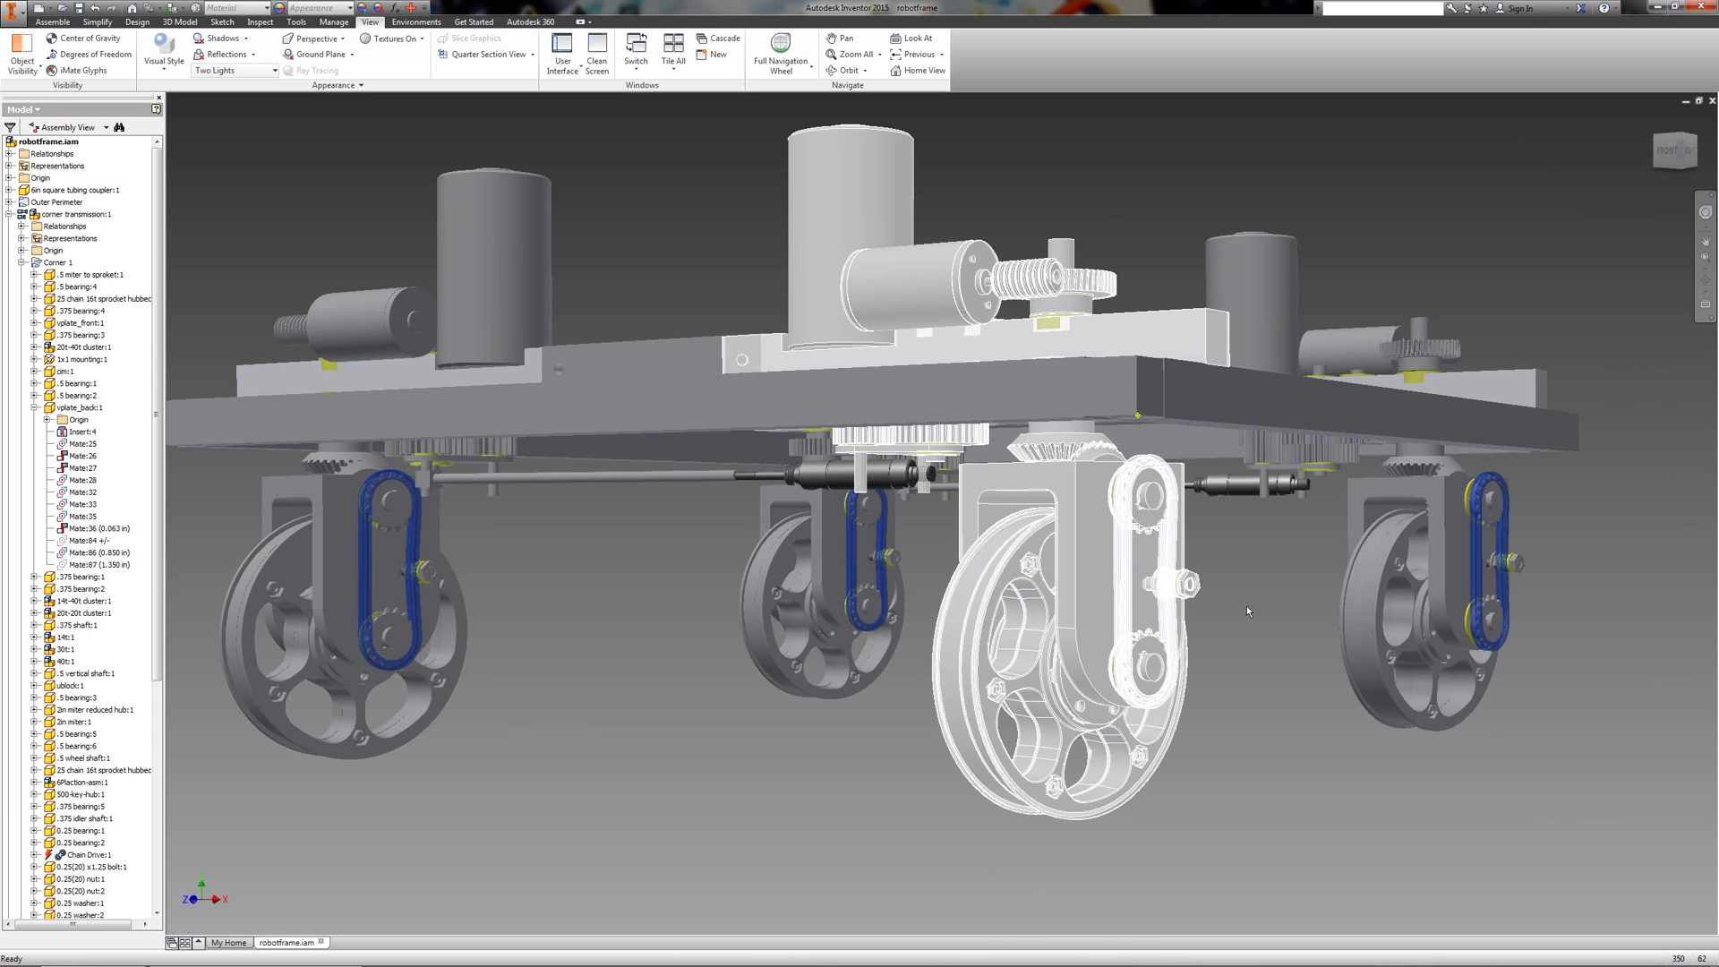
Examine the motors, worm gears and wheel modules around the frame from the side and back
left_click(1683, 154)
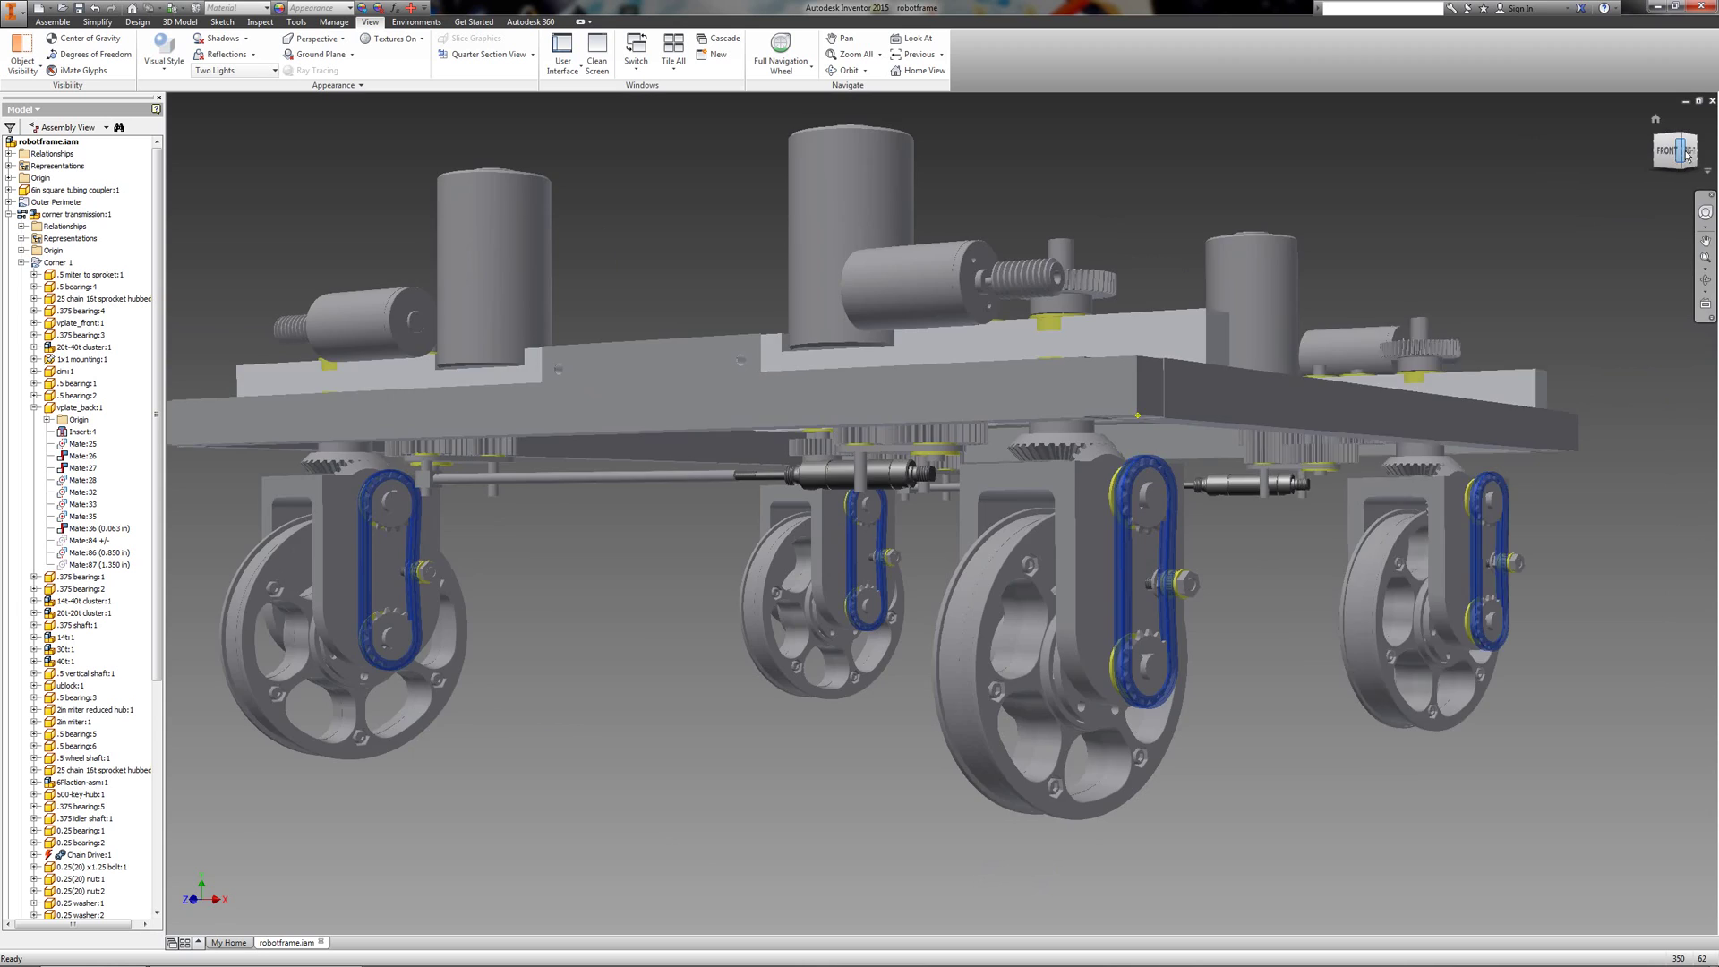
mouse_move(1684, 154)
left_mouse_down()
mouse_move(171, 167)
mouse_move(1618, 155)
mouse_move(1528, 166)
mouse_move(1687, 170)
mouse_move(1389, 176)
mouse_move(1251, 209)
mouse_move(1266, 242)
mouse_move(1229, 297)
left_mouse_up()
scroll(662, 492, "up", 5)
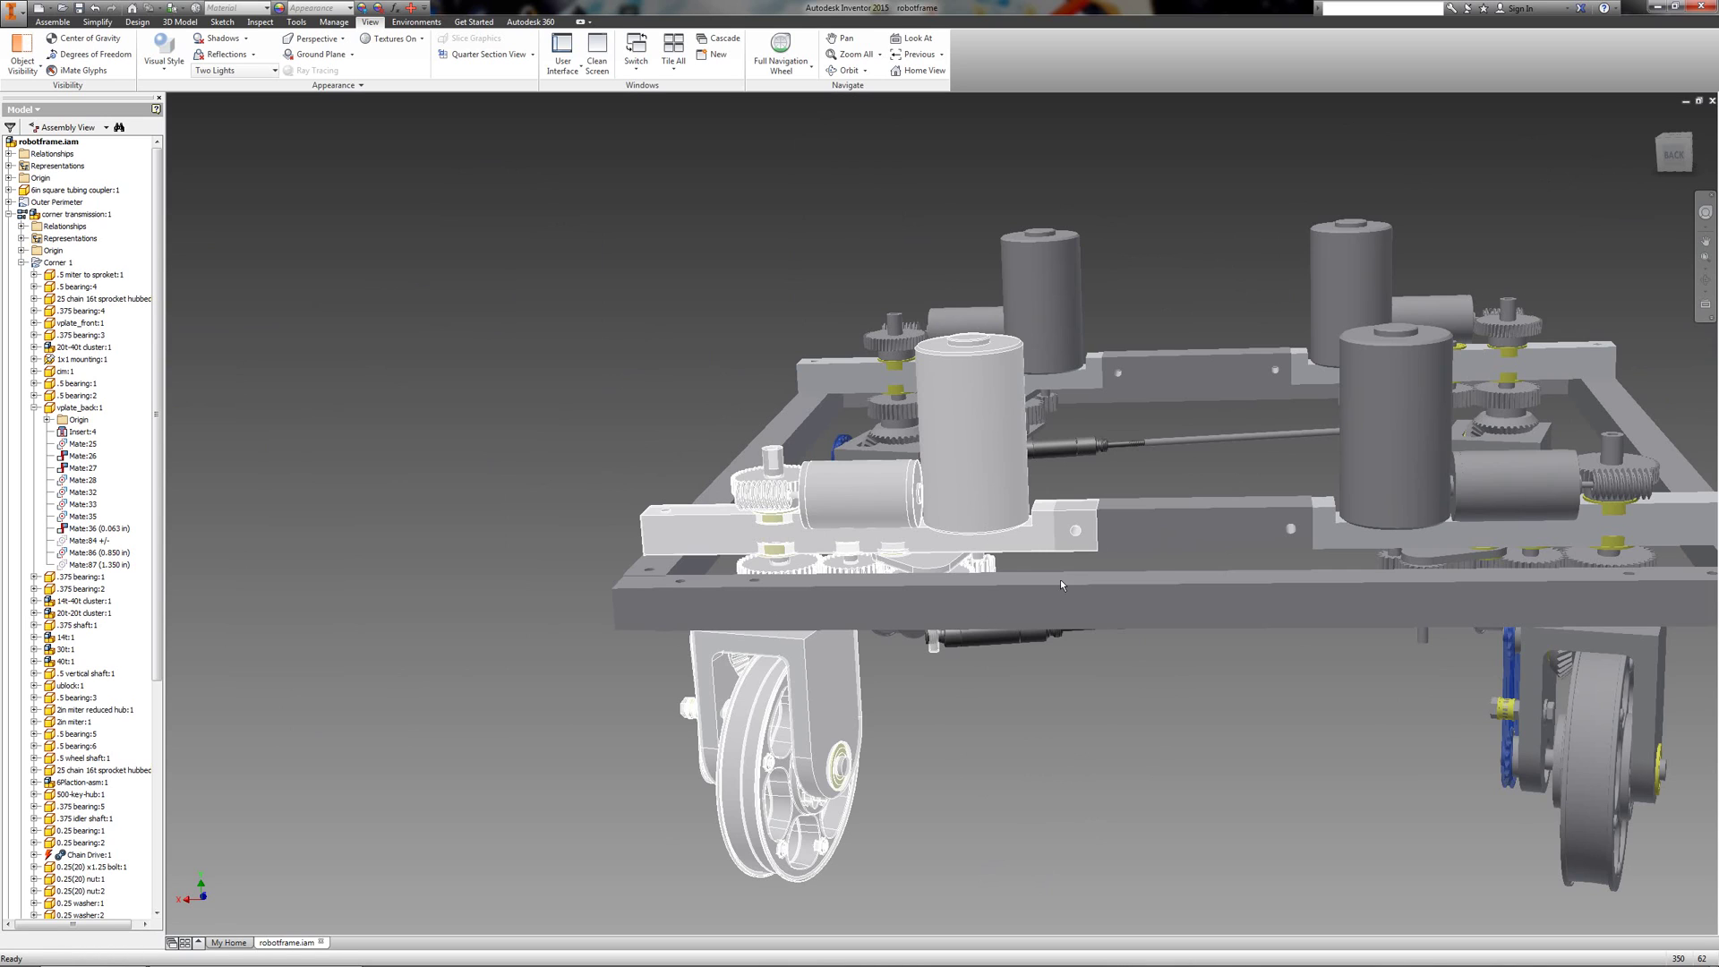
scroll(755, 627, "down", 3)
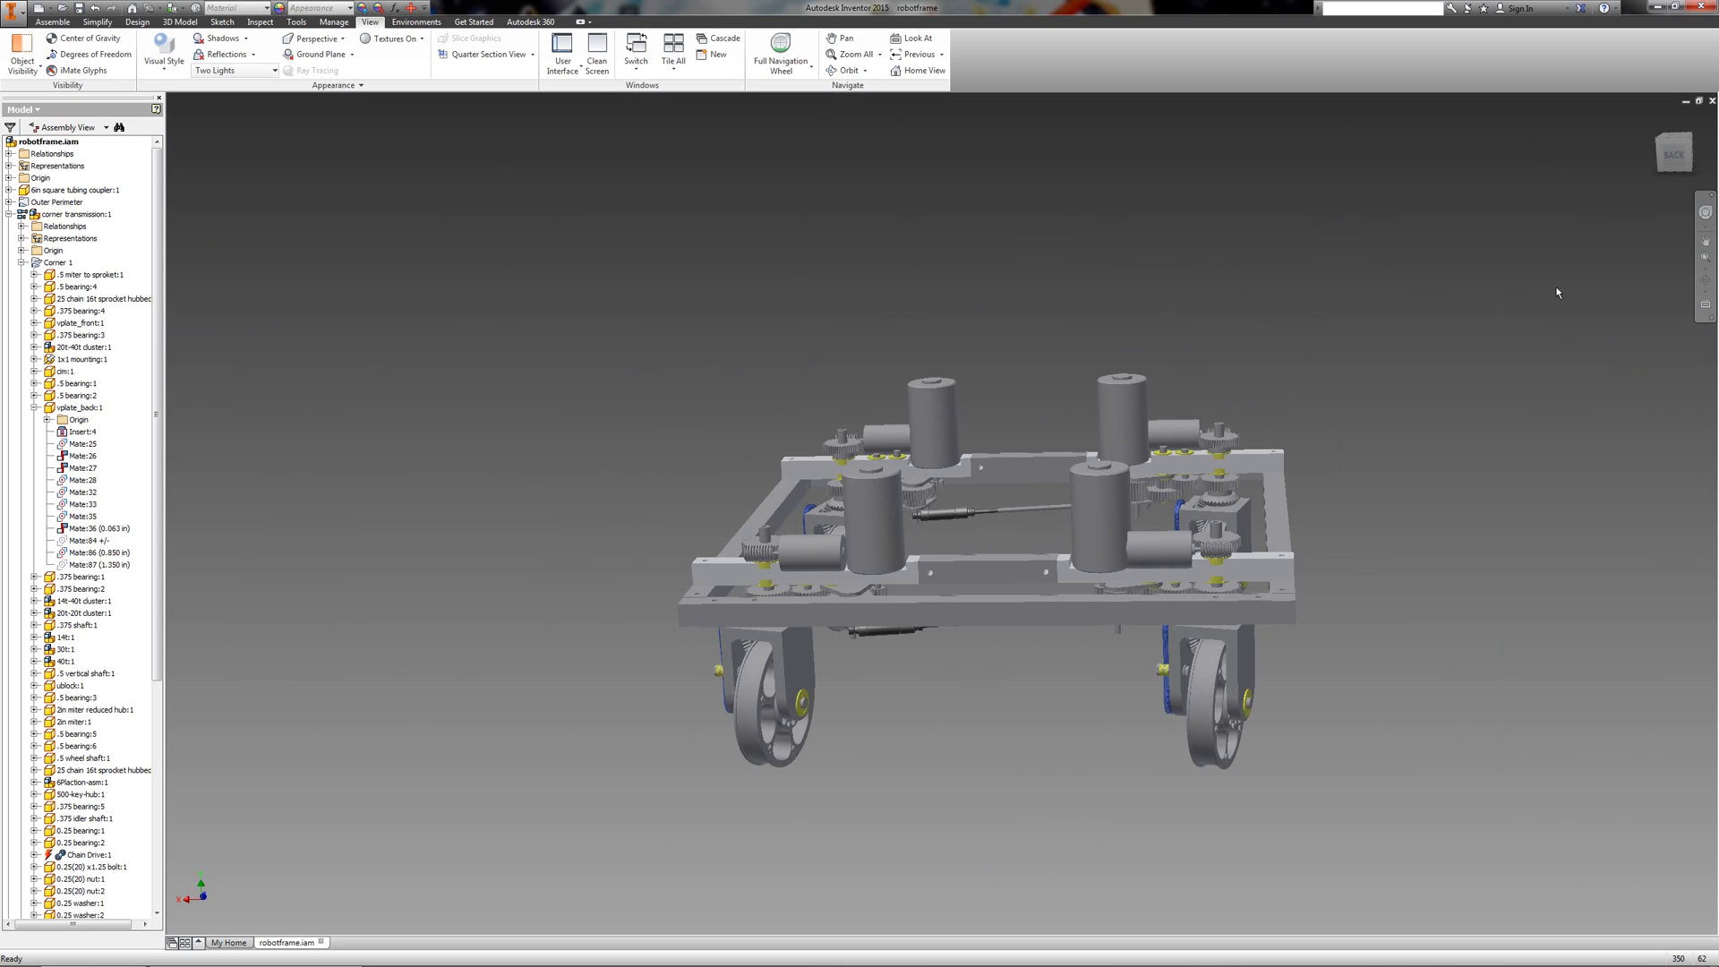
left_click(1676, 152)
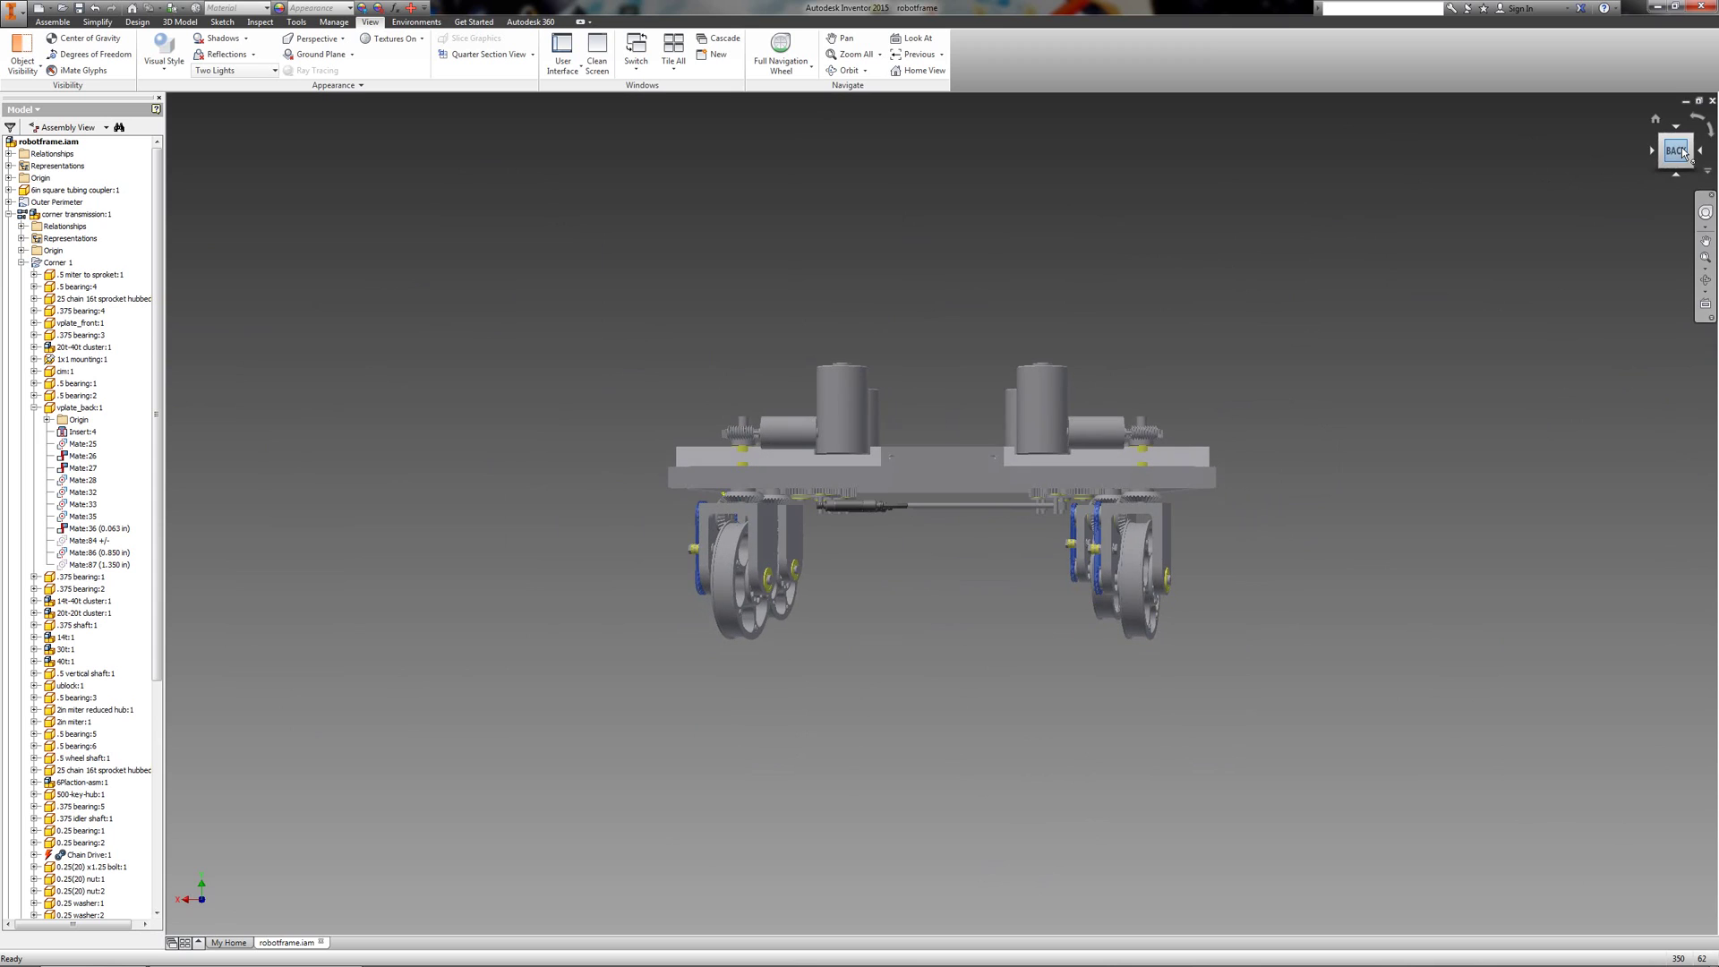
left_click_drag(1683, 157, 1606, 180)
middle_click_drag(1606, 180, 1573, 164, "shift")
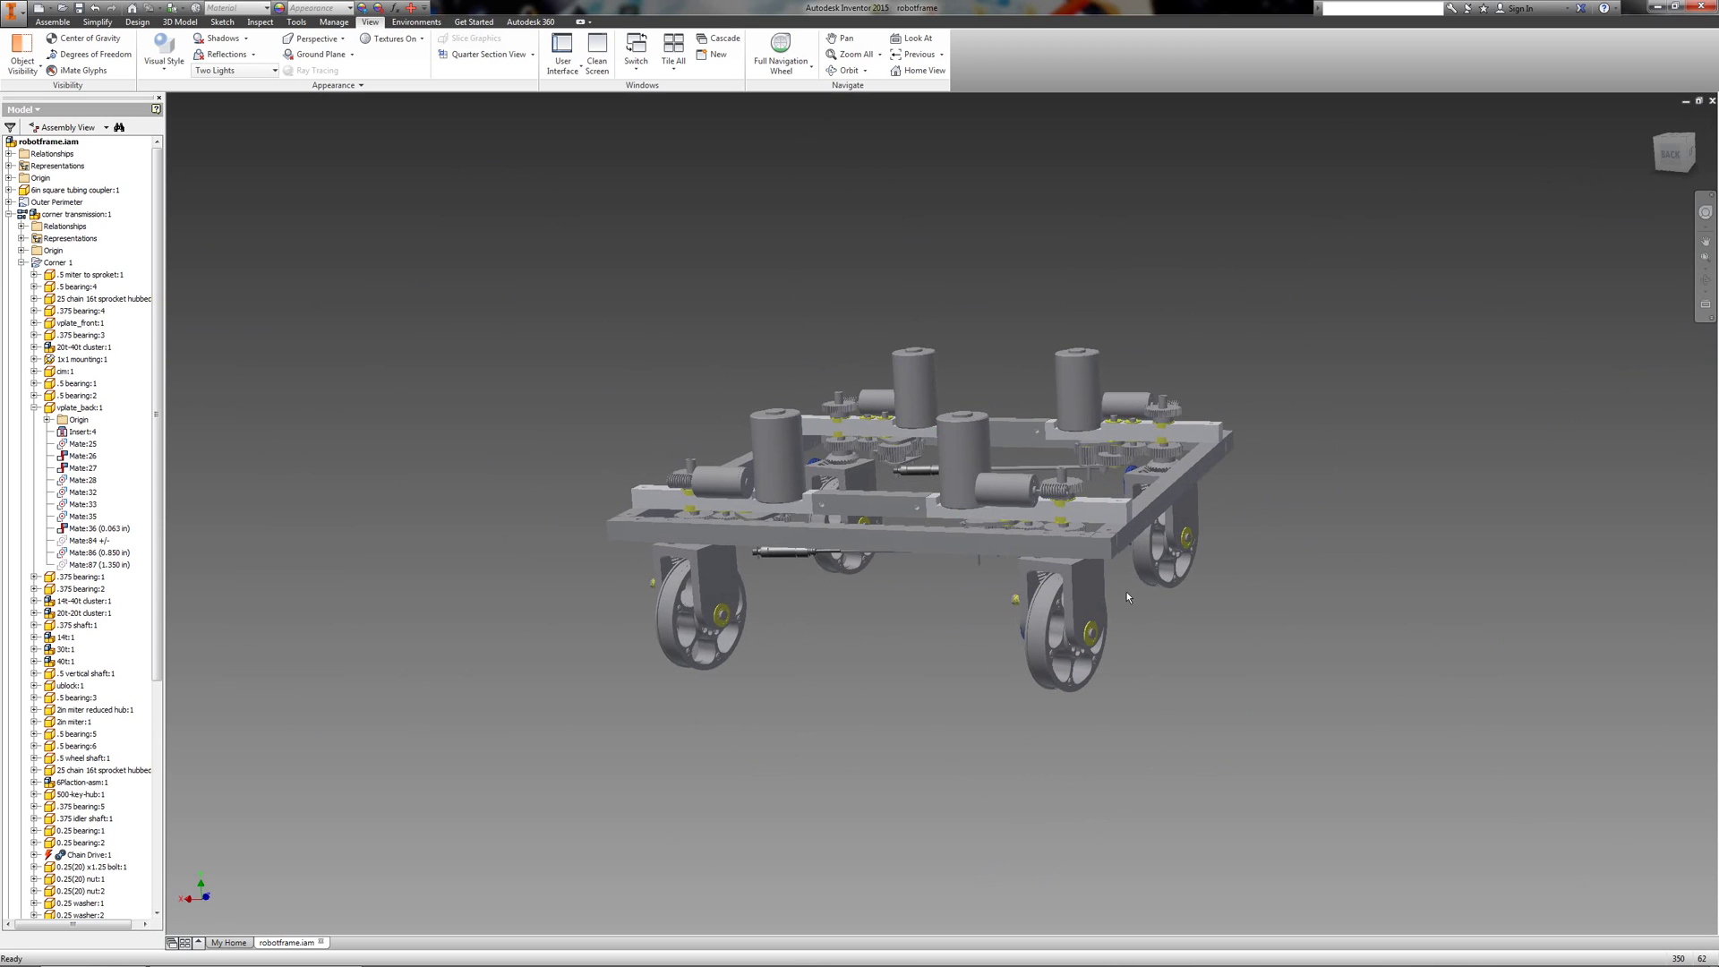
scroll(1131, 593, "up", 3)
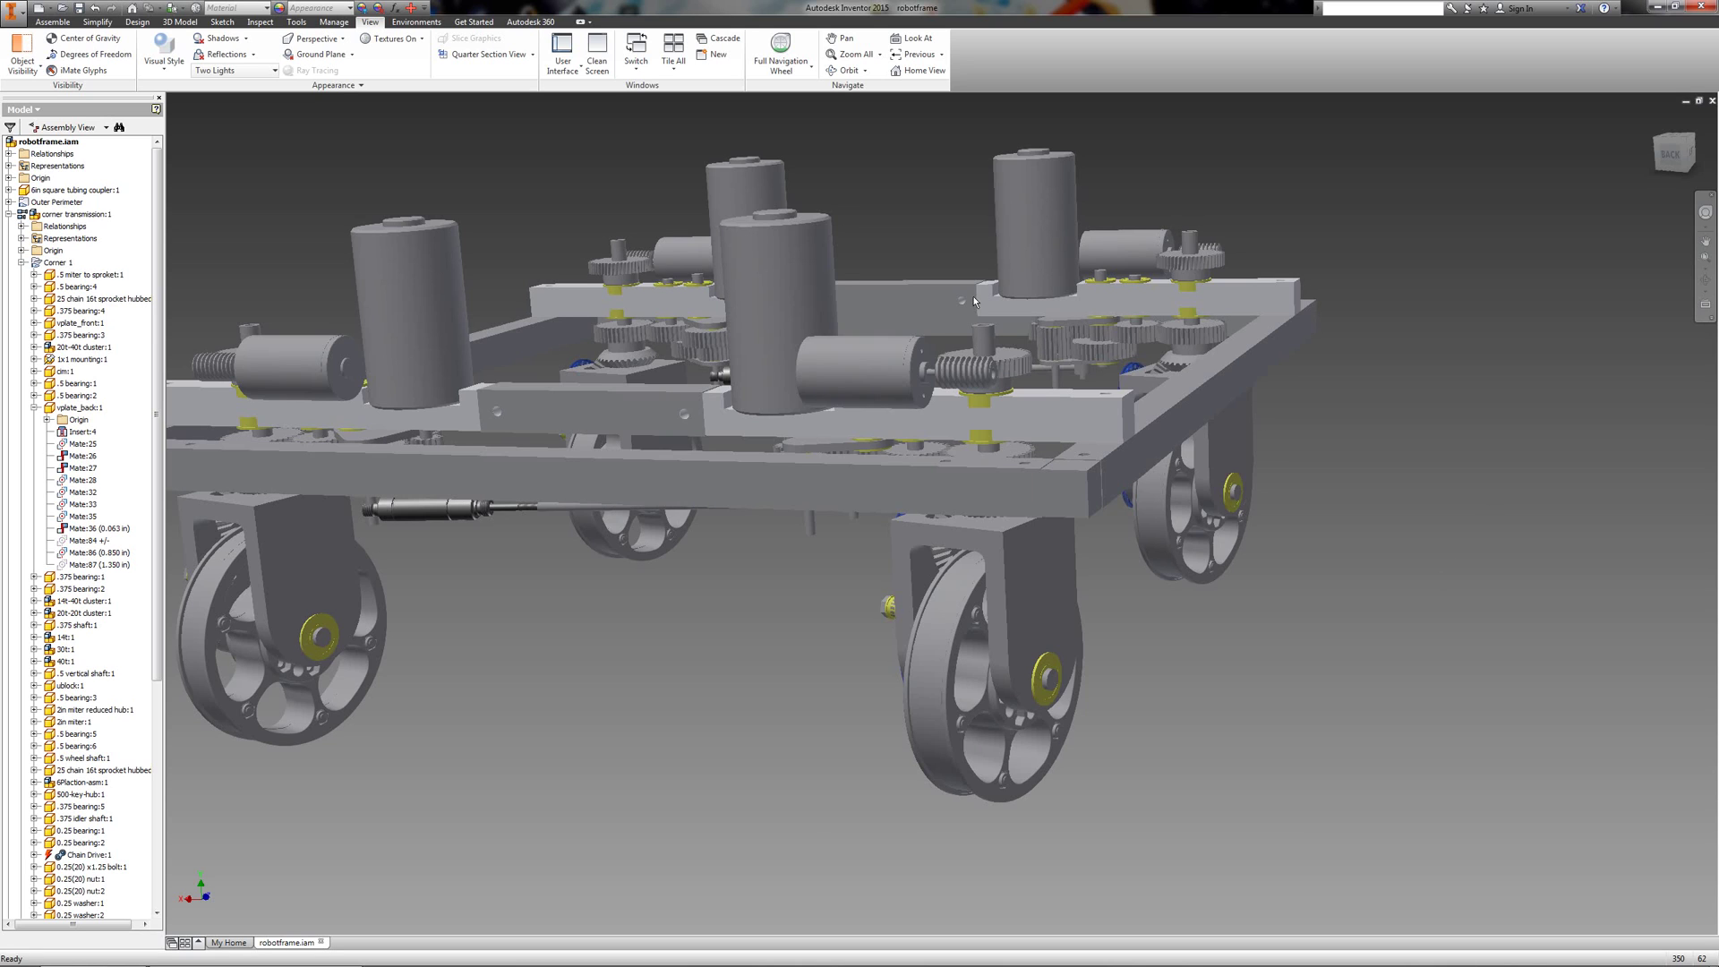
Review the complete frame with its four corner transmissions in a close isometric view from the back
key("F6")
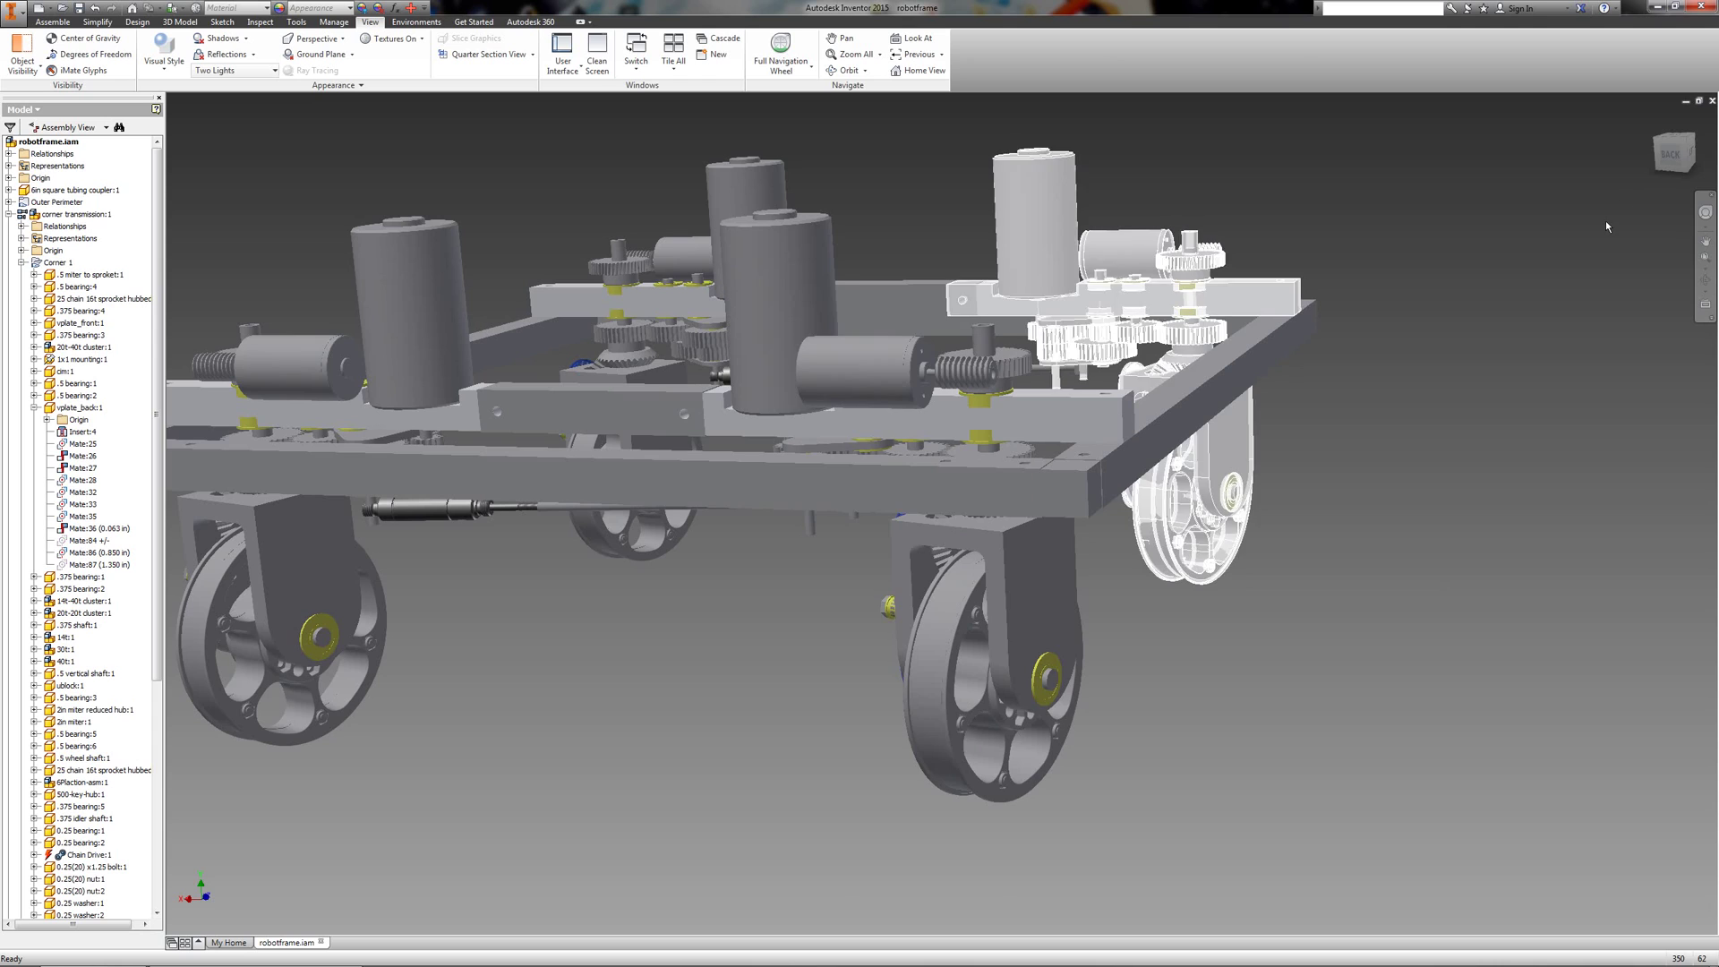
key("F5")
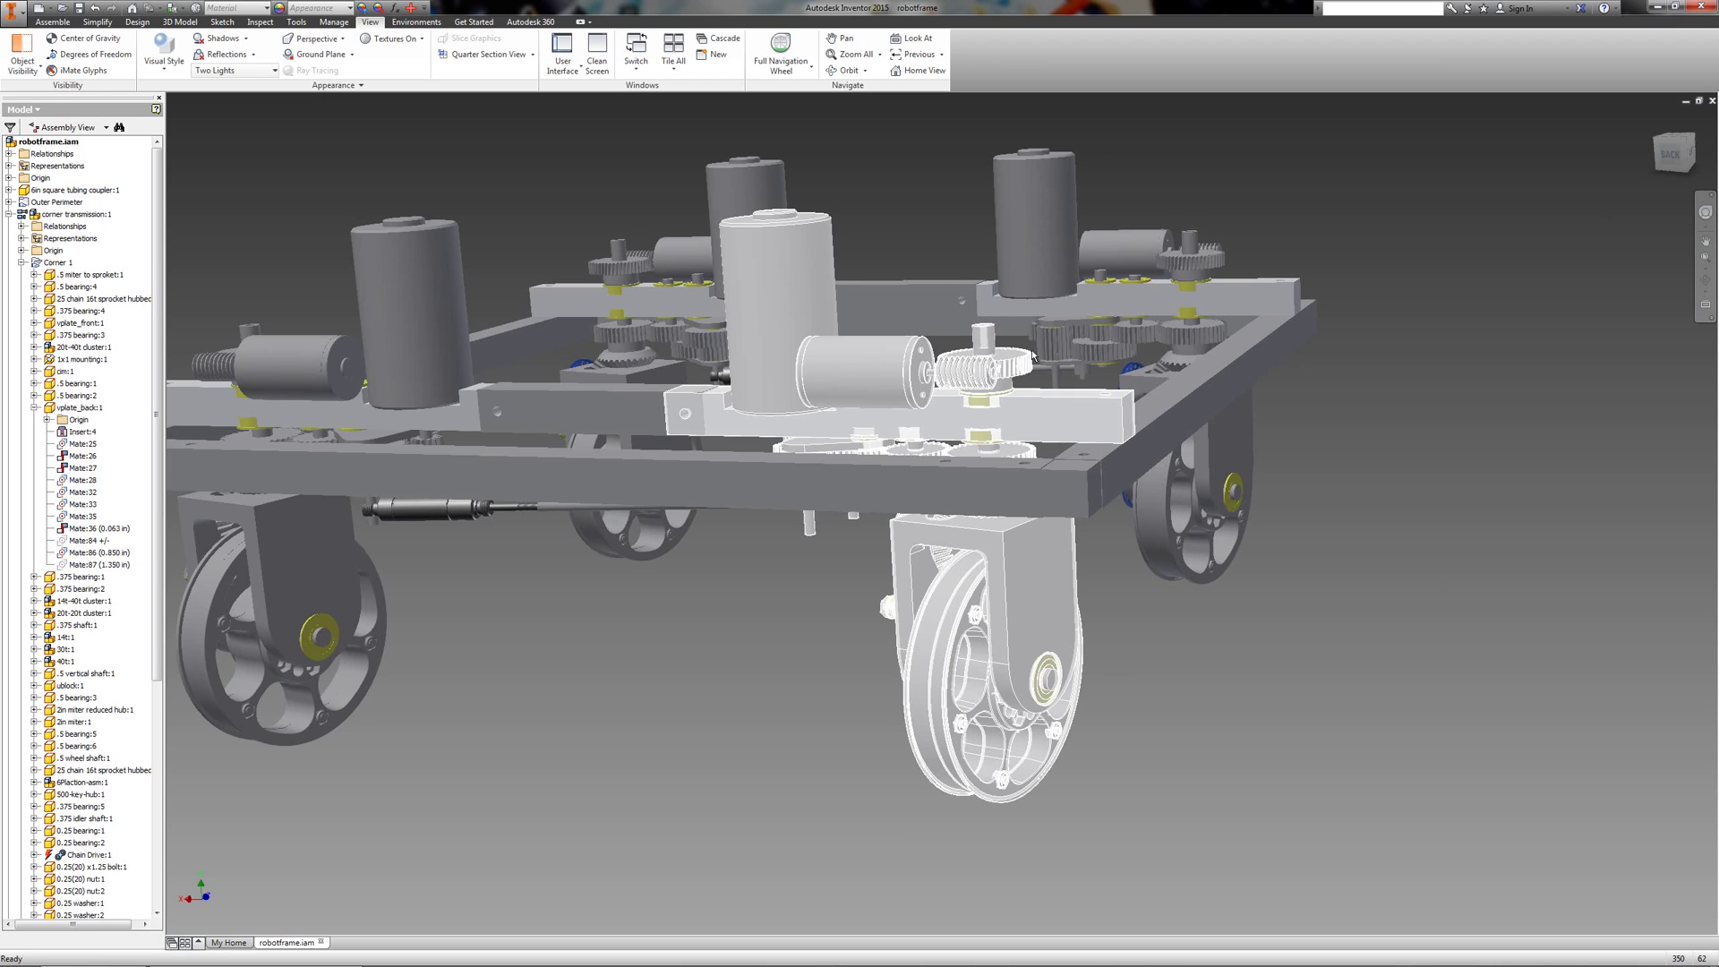
key("F6")
left_click(1686, 143)
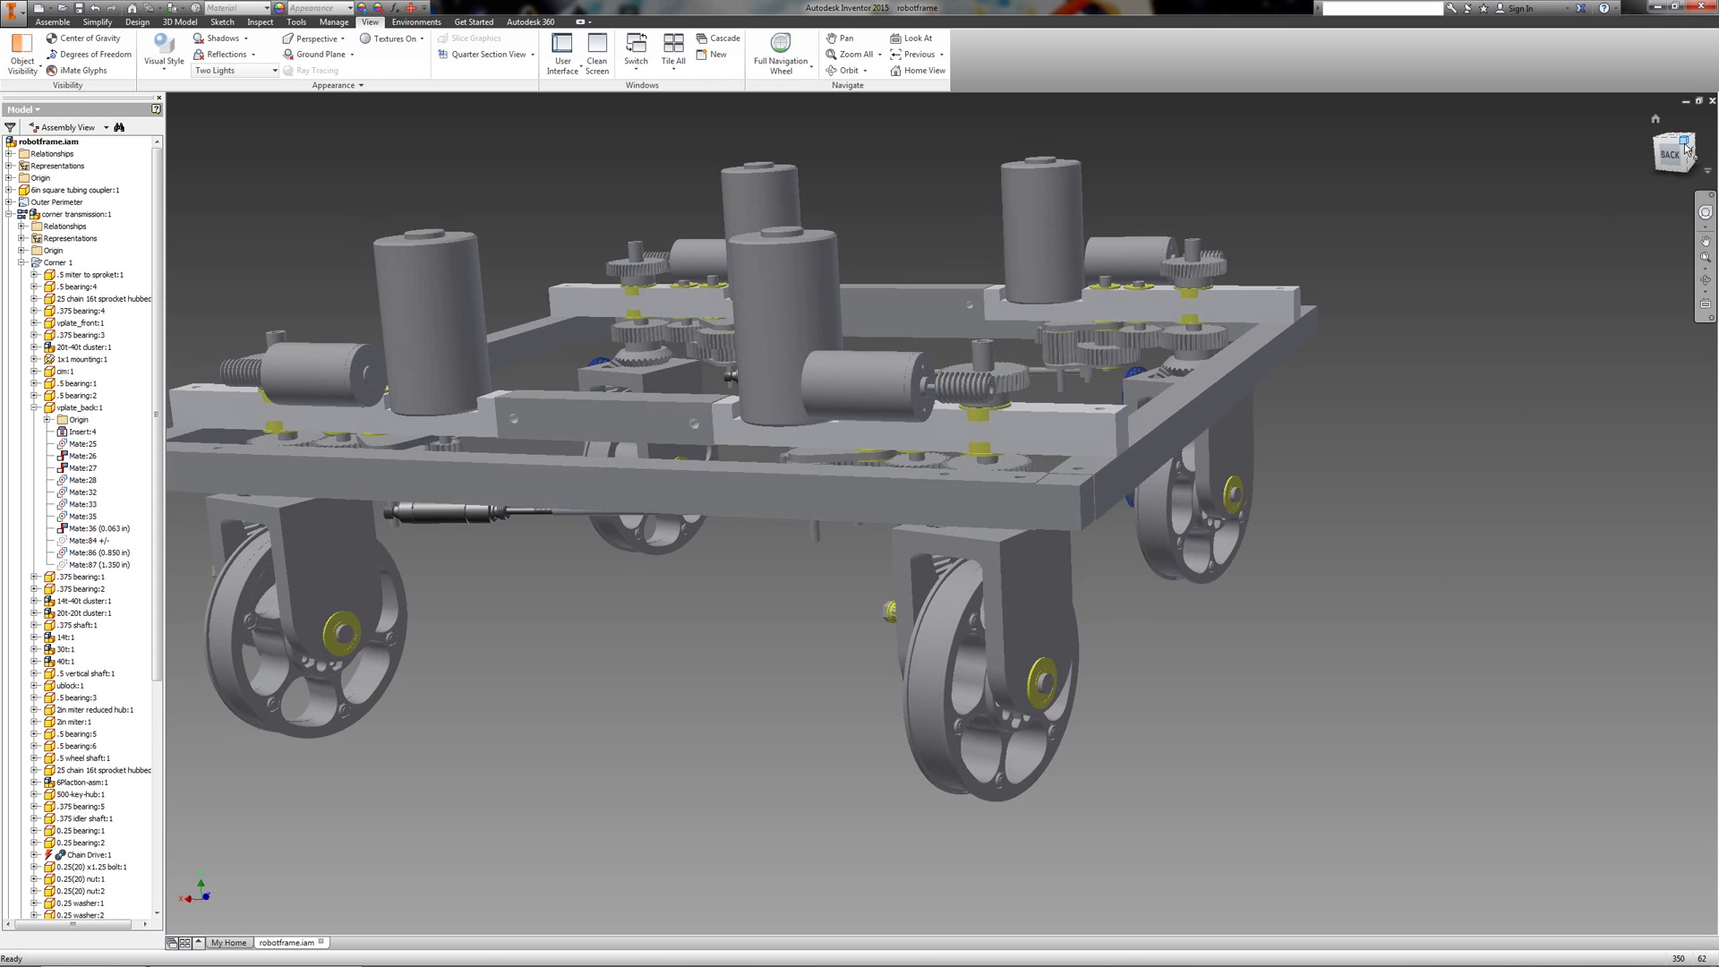
left_click(1687, 143)
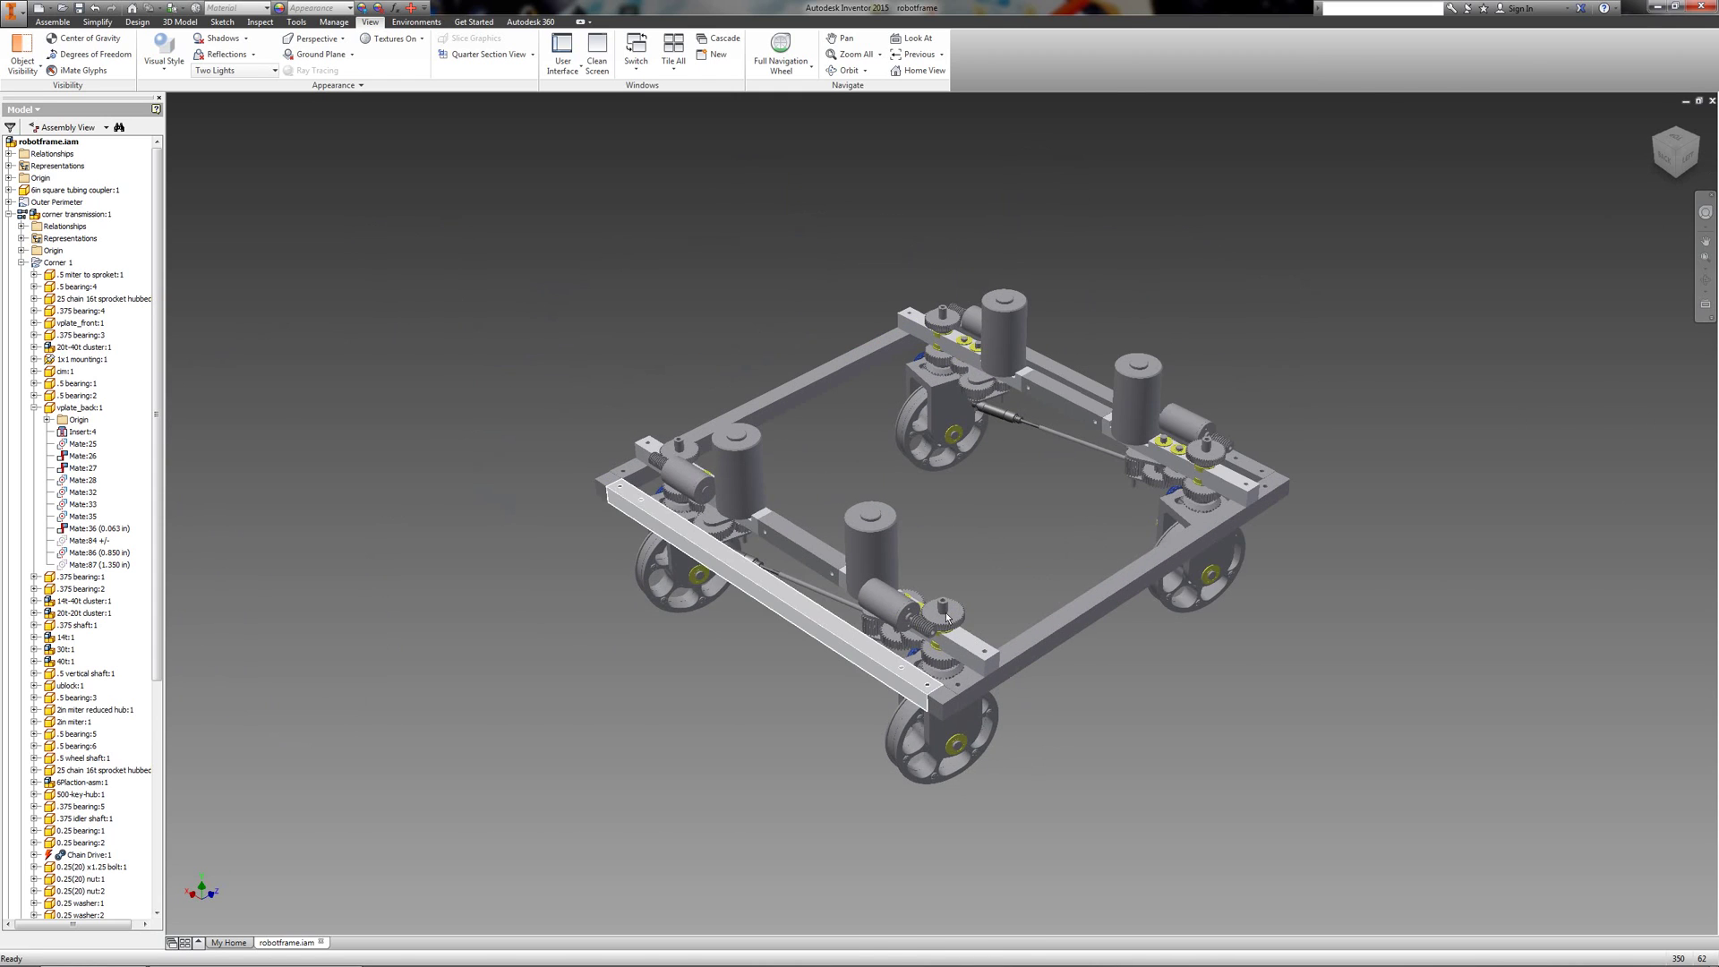
scroll(945, 612, "down", 3)
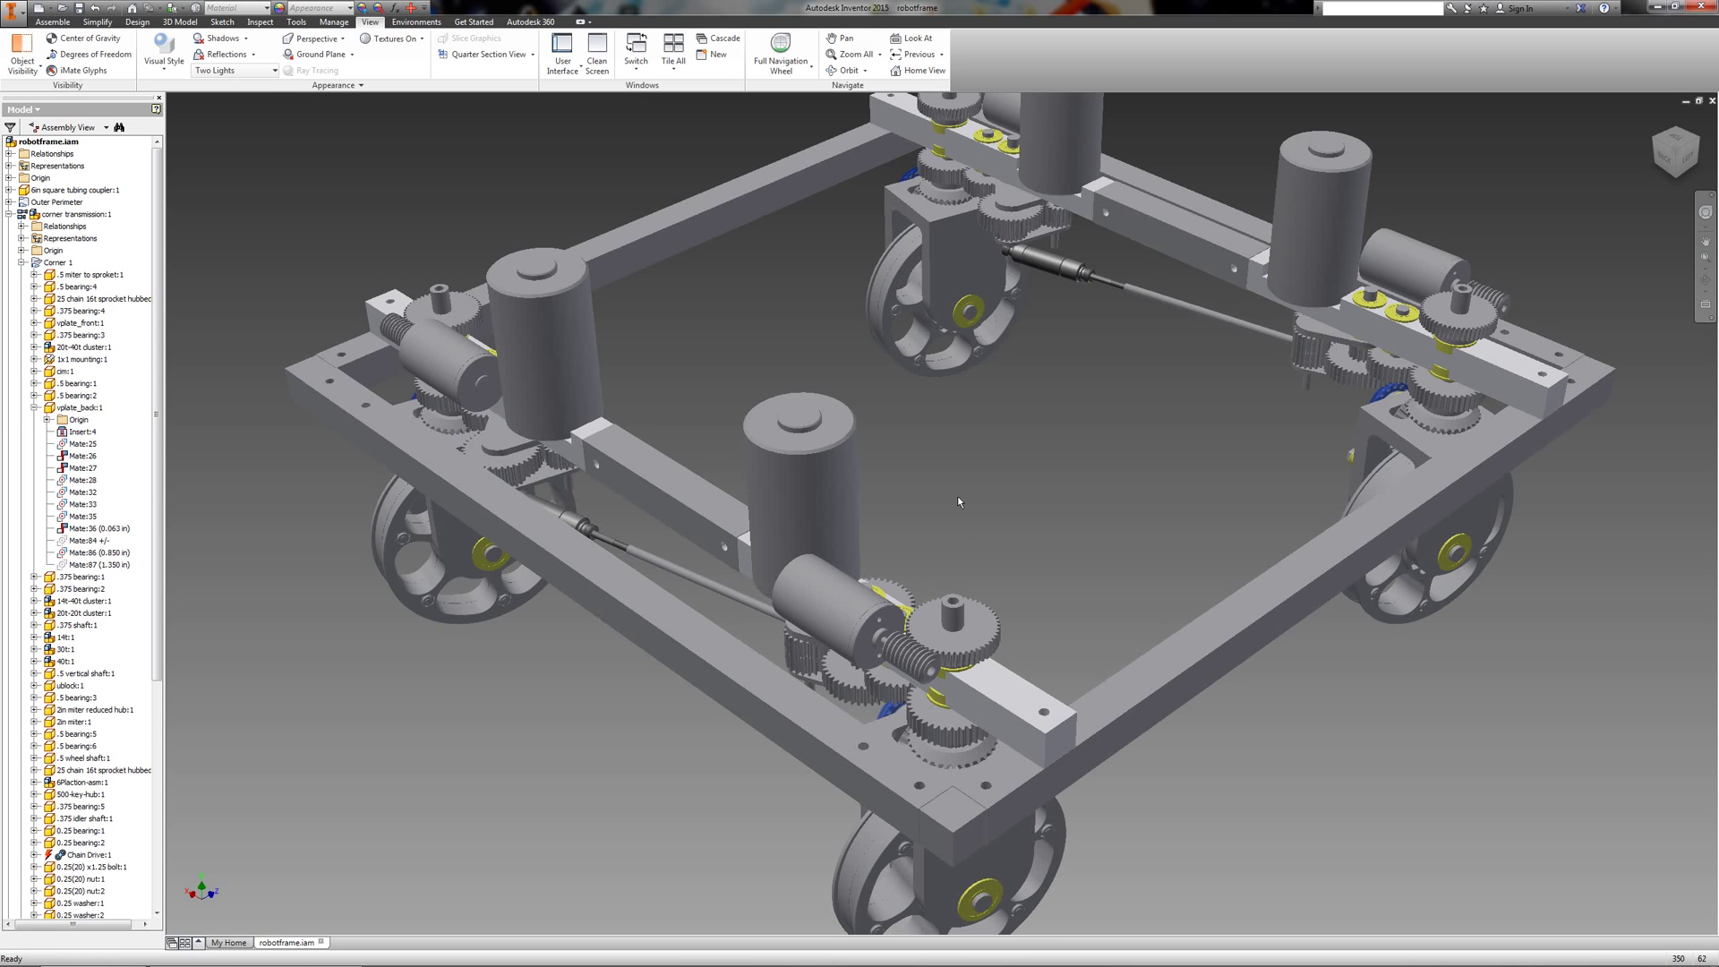
Review the motors, frame rails and shifting linkages from steeper and shallower isometric angles above the frame
left_click(955, 587)
left_click_drag(1678, 147, 885, 708)
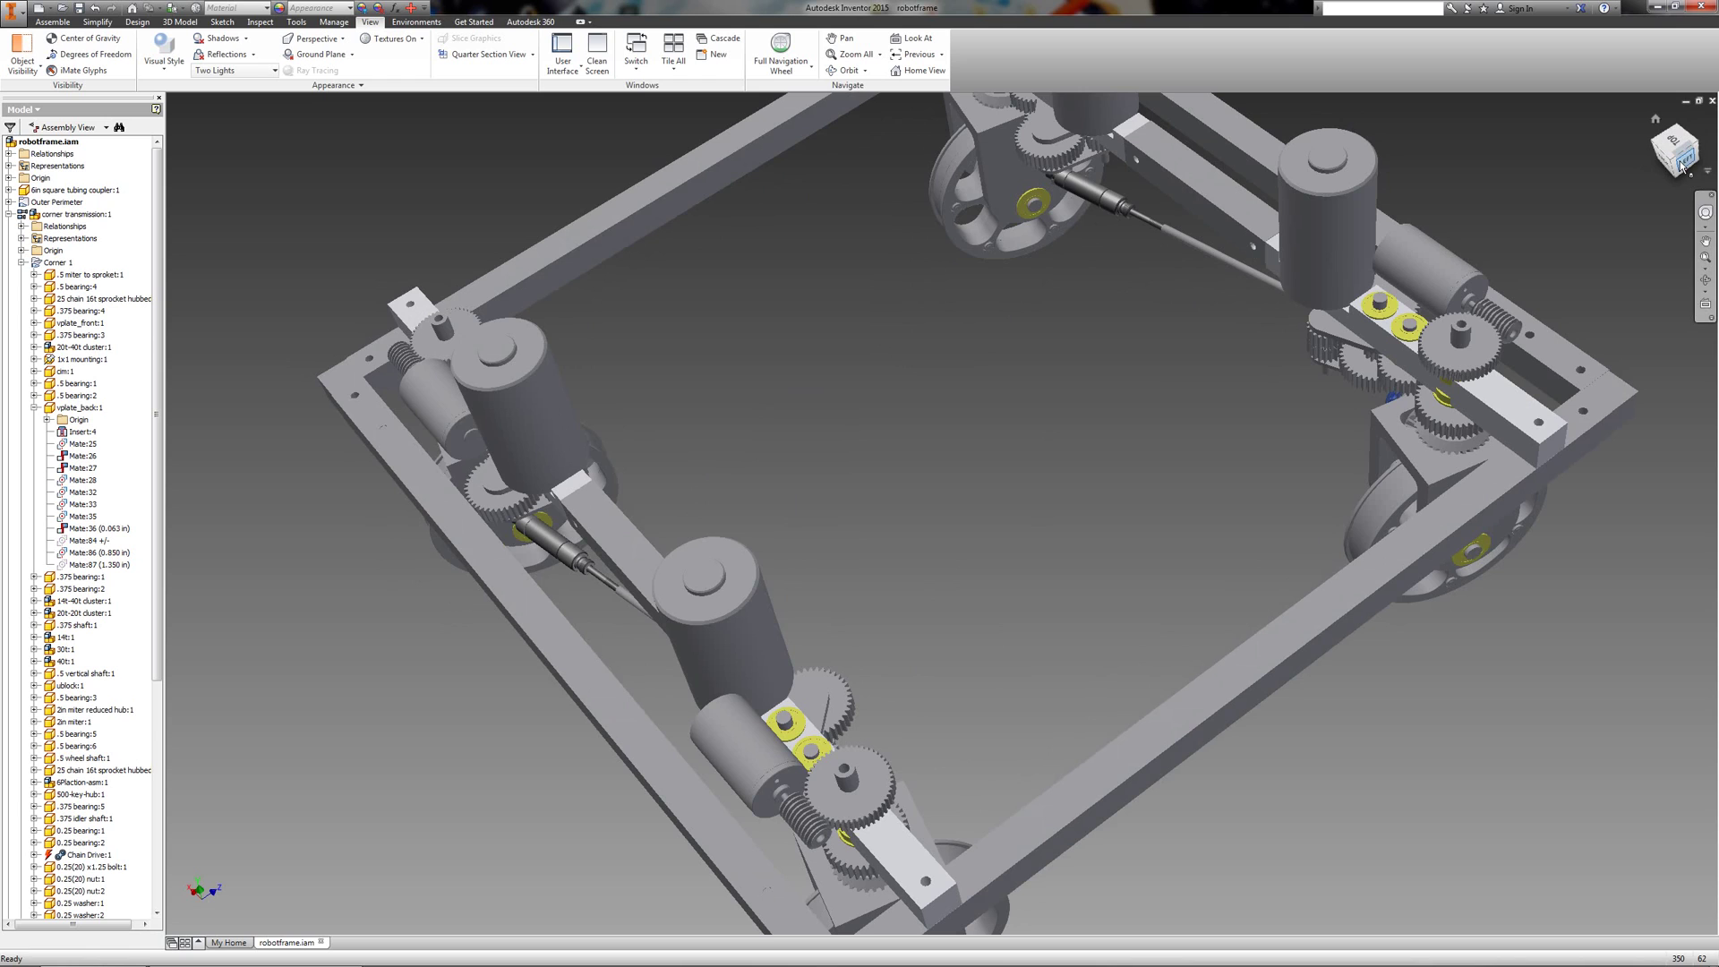
left_click_drag(1684, 161, 1684, 157)
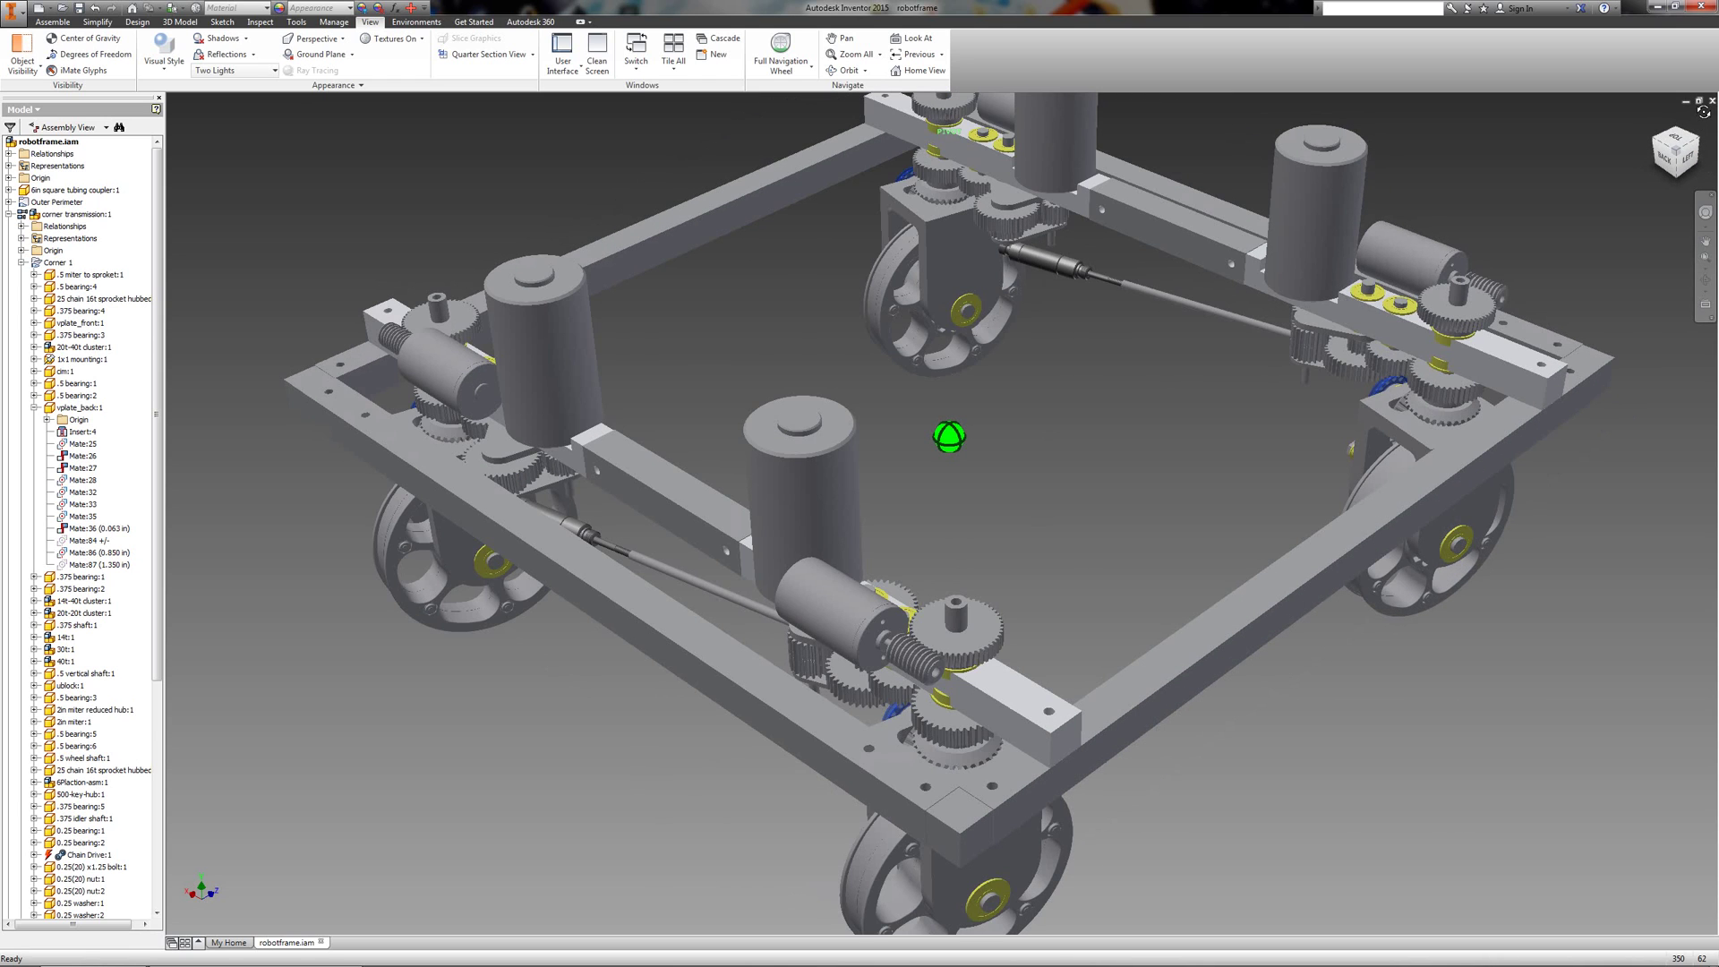
mouse_move(1705, 112)
left_mouse_down()
mouse_move(181, 115)
mouse_move(231, 152)
mouse_move(175, 201)
mouse_move(322, 217)
mouse_move(546, 125)
mouse_move(660, 102)
mouse_move(968, 102)
left_mouse_up()
key("Escape")
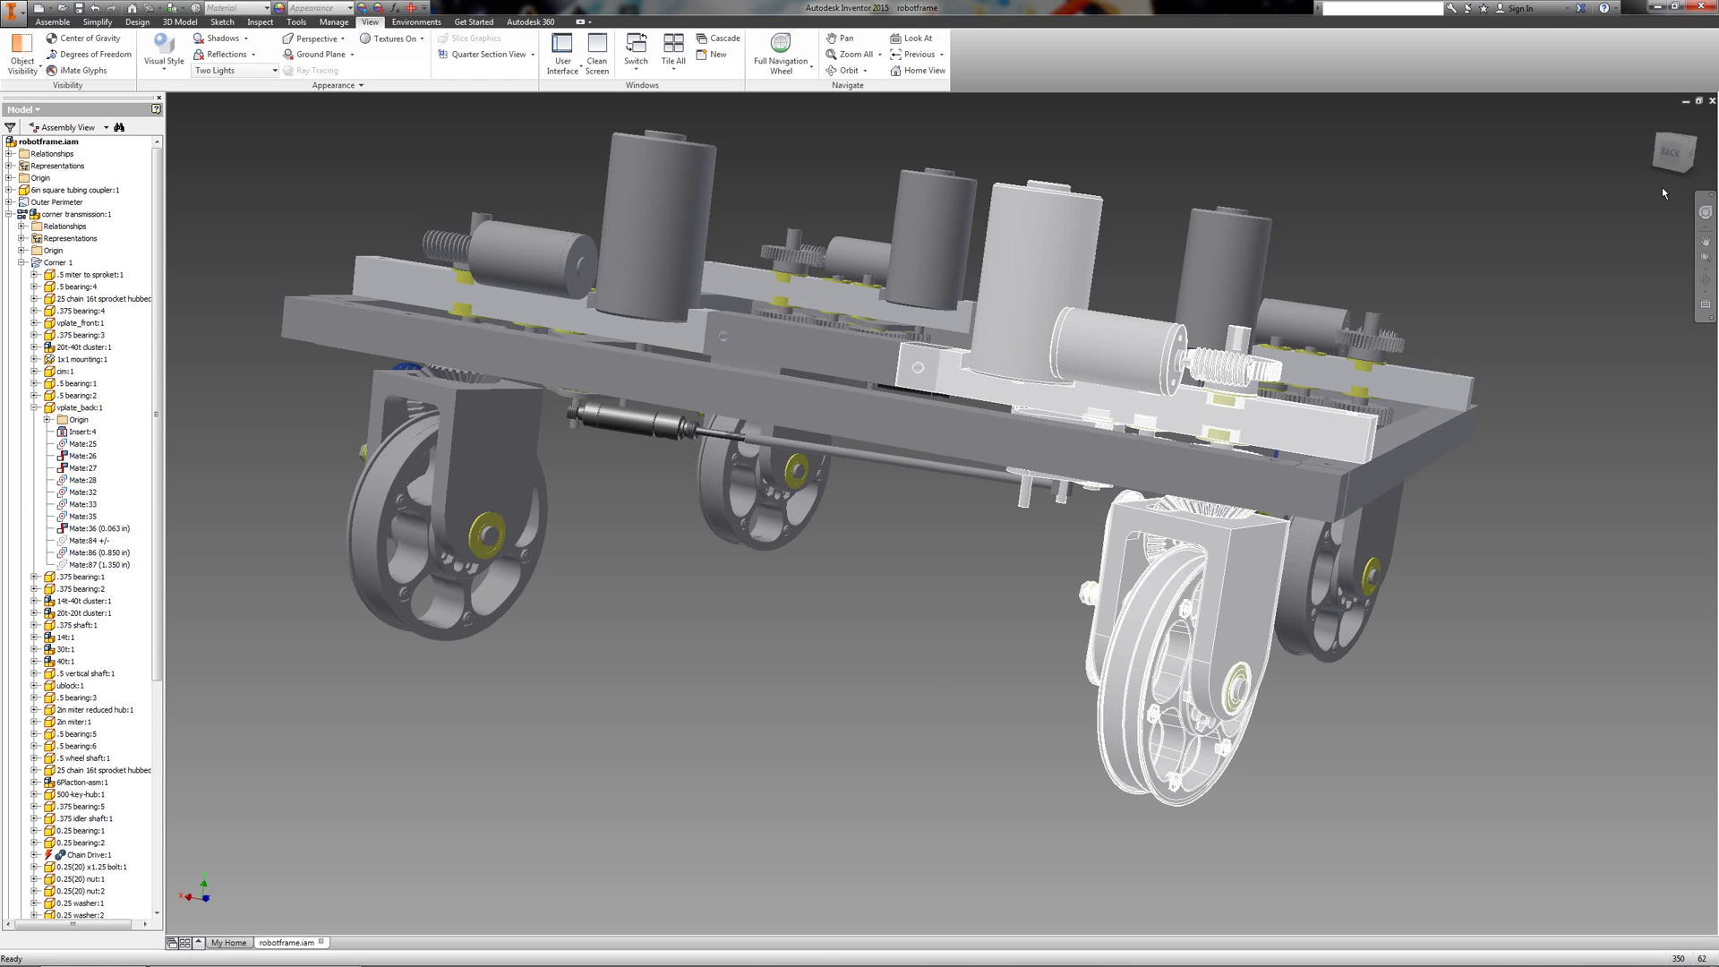
Examine the upright motor, worm gear drive and transmission gears of a corner from the back, slightly above the frame
left_click(1671, 153)
left_click_drag(1673, 159, 1661, 217)
scroll(1171, 535, "up", 5)
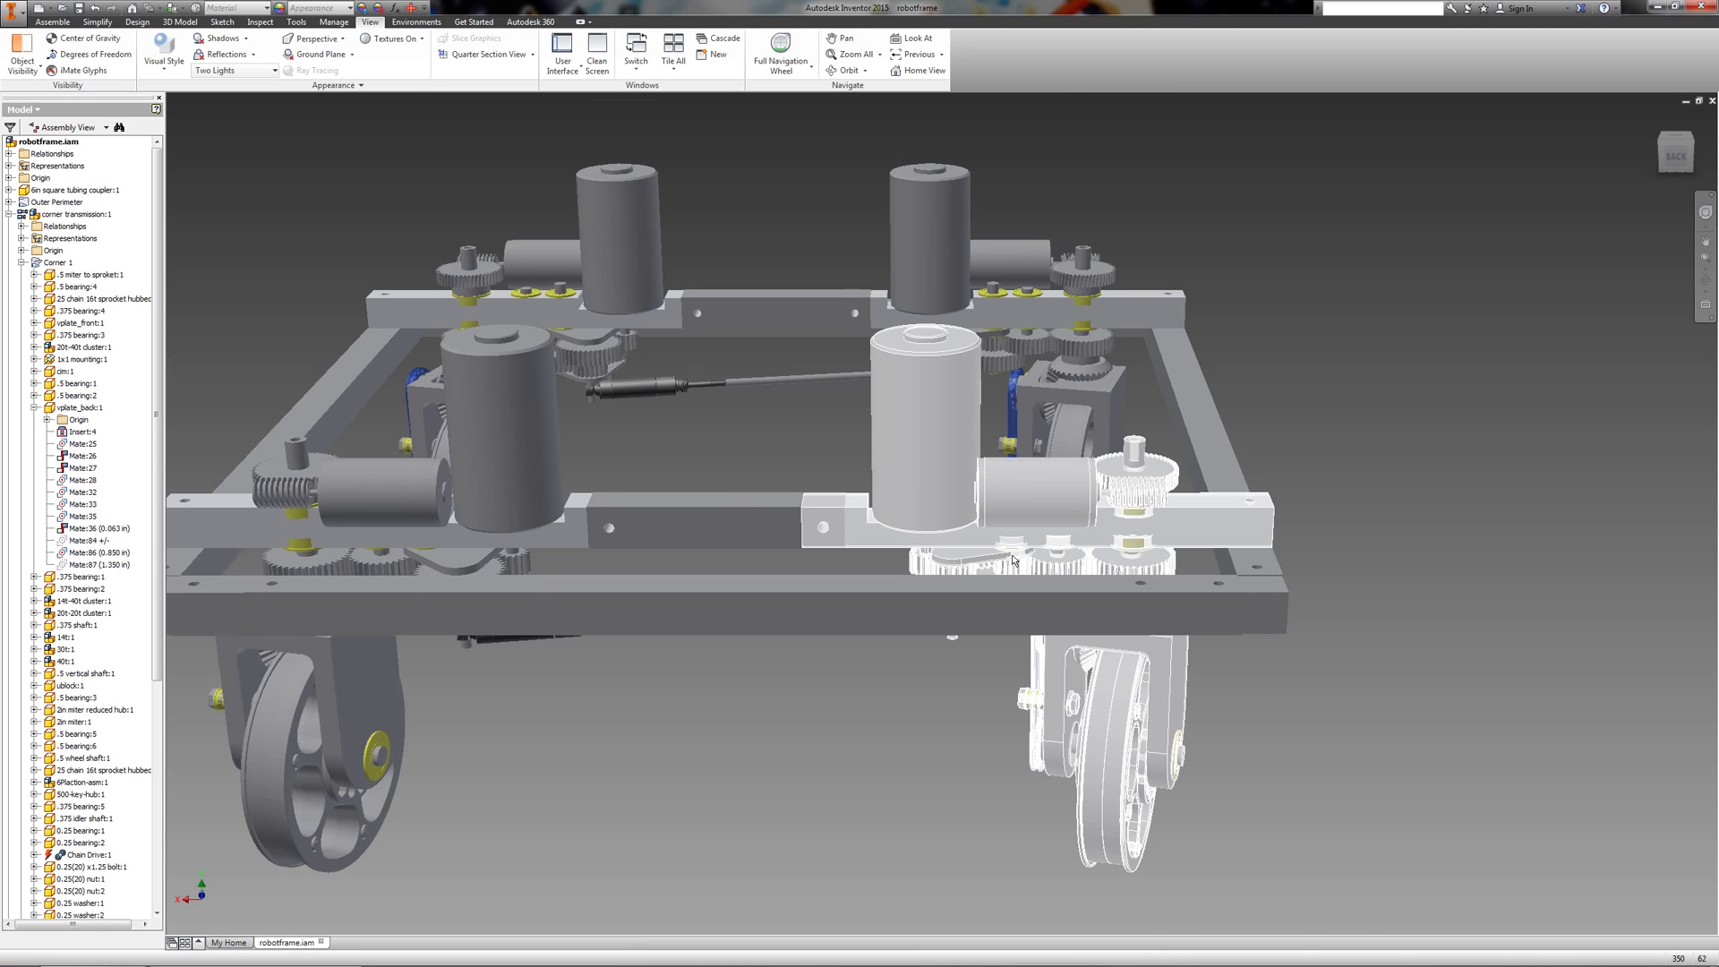
scroll(910, 484, "up", 5)
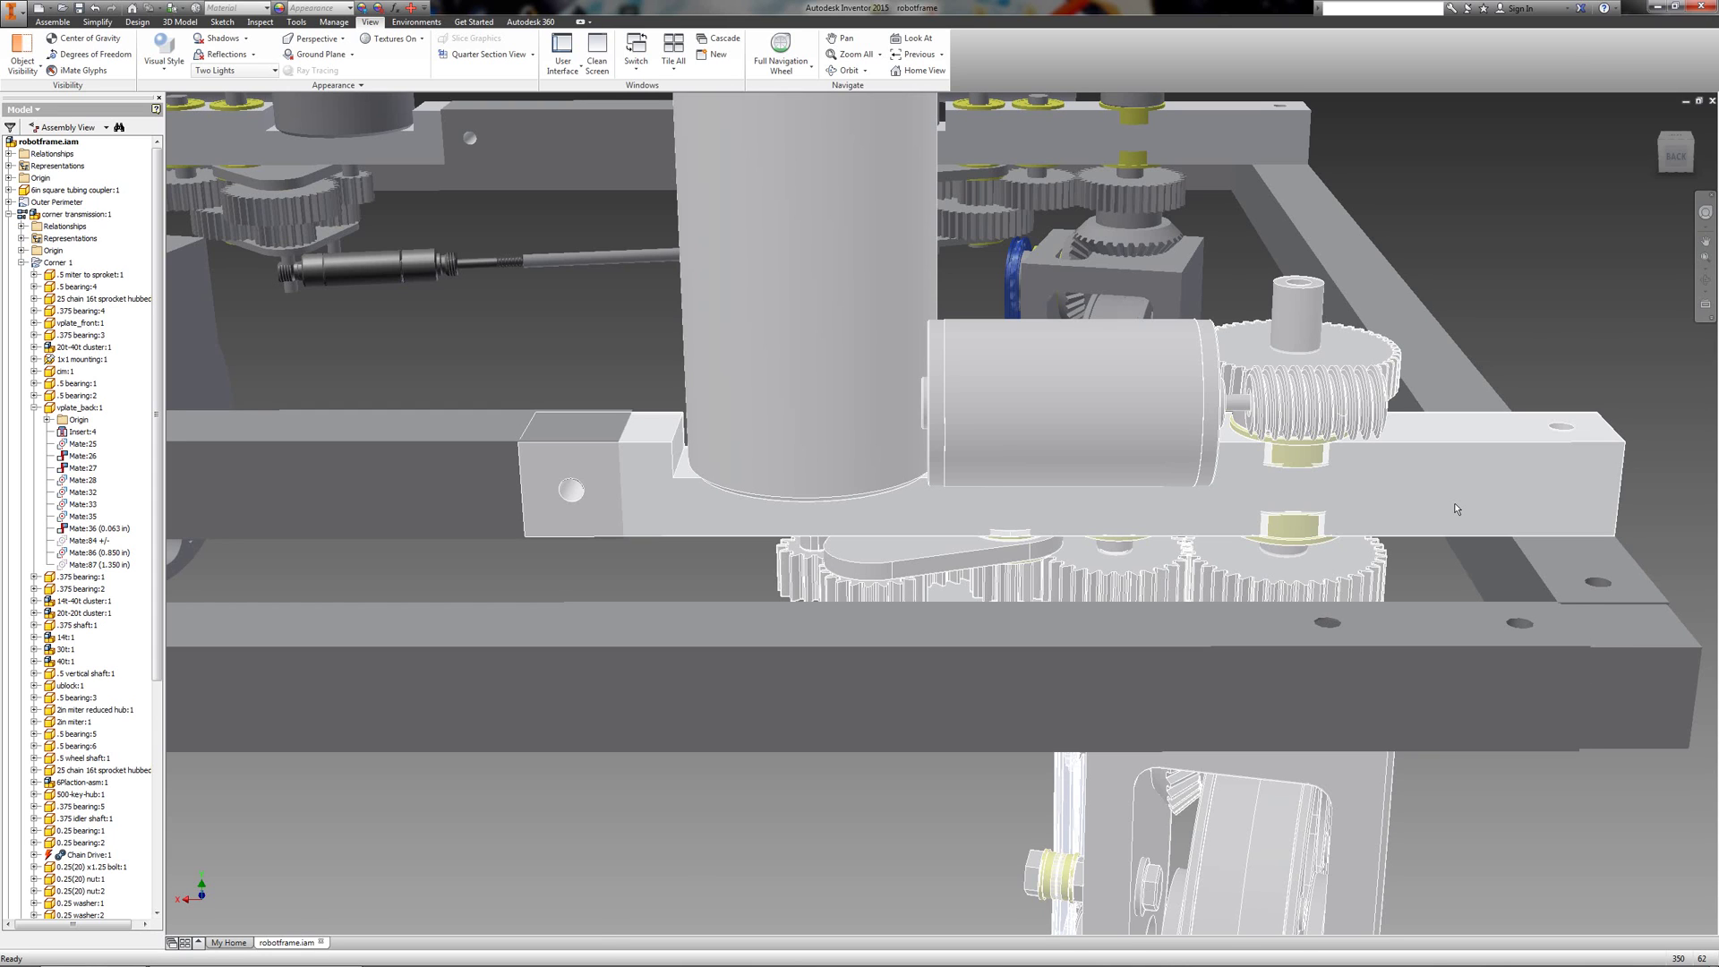
scroll(1161, 589, "up", 3)
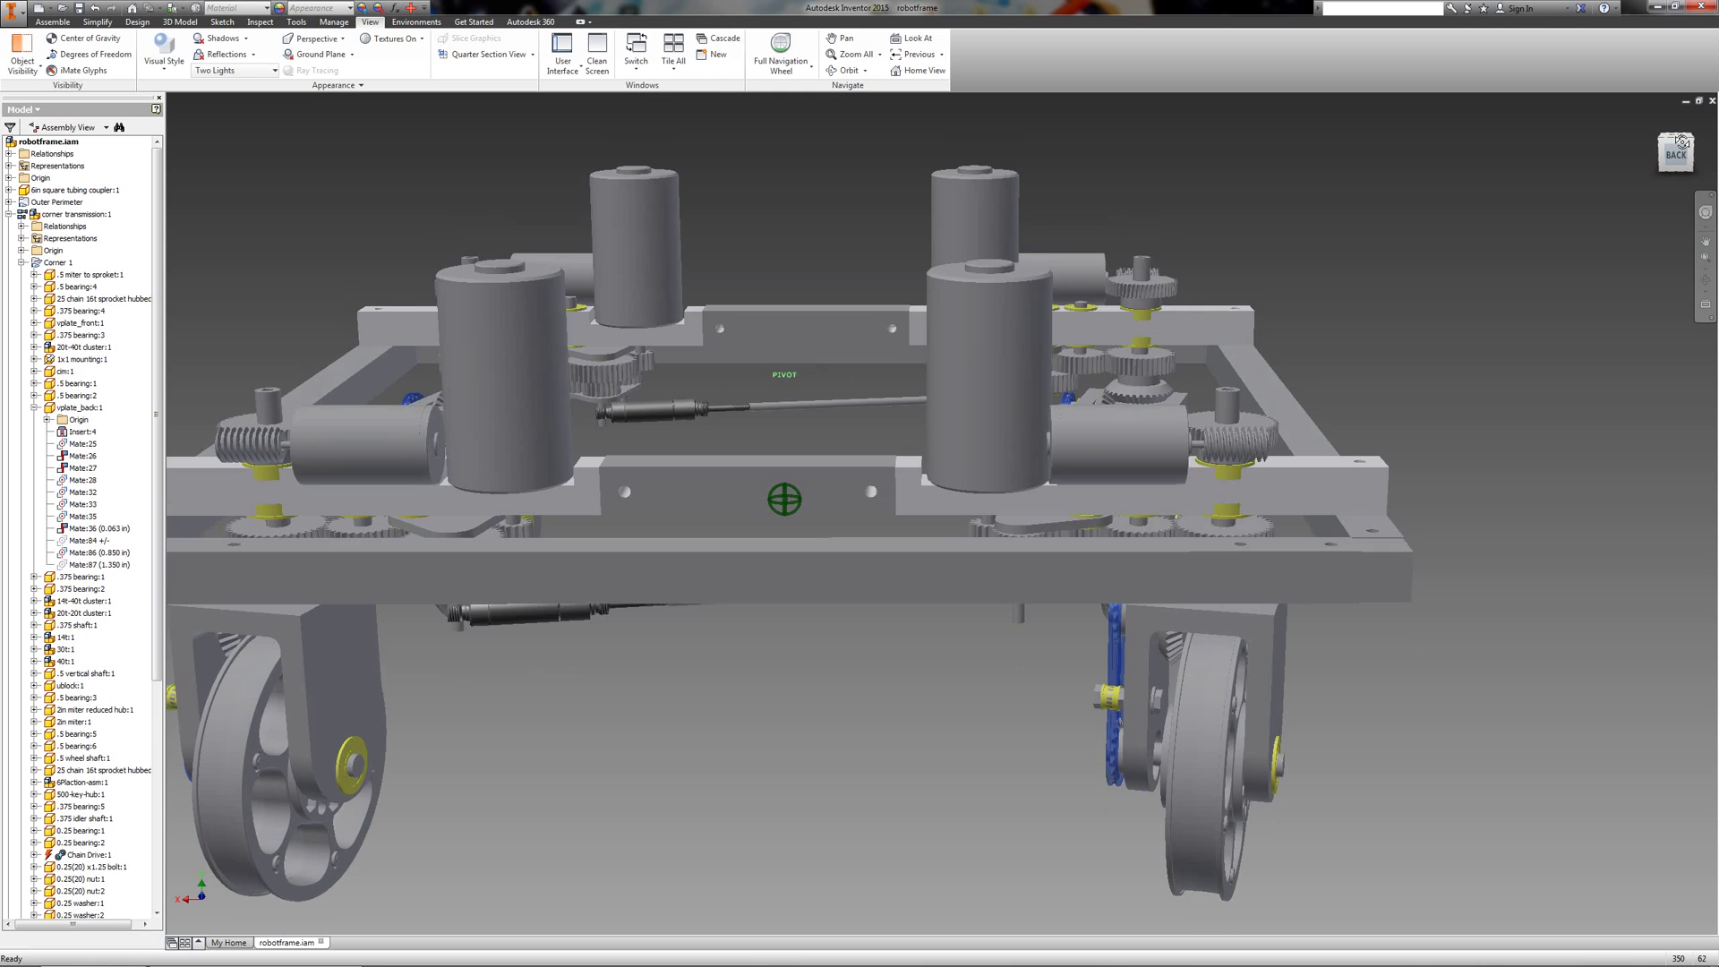
Inspect the shifting linkage and the pivoting gear plate of a corner transmission from beneath the frame
mouse_move(1677, 149)
left_mouse_down()
mouse_move(1556, 230)
mouse_move(1612, 932)
mouse_move(1594, 609)
left_mouse_up()
scroll(919, 658, "up", 4)
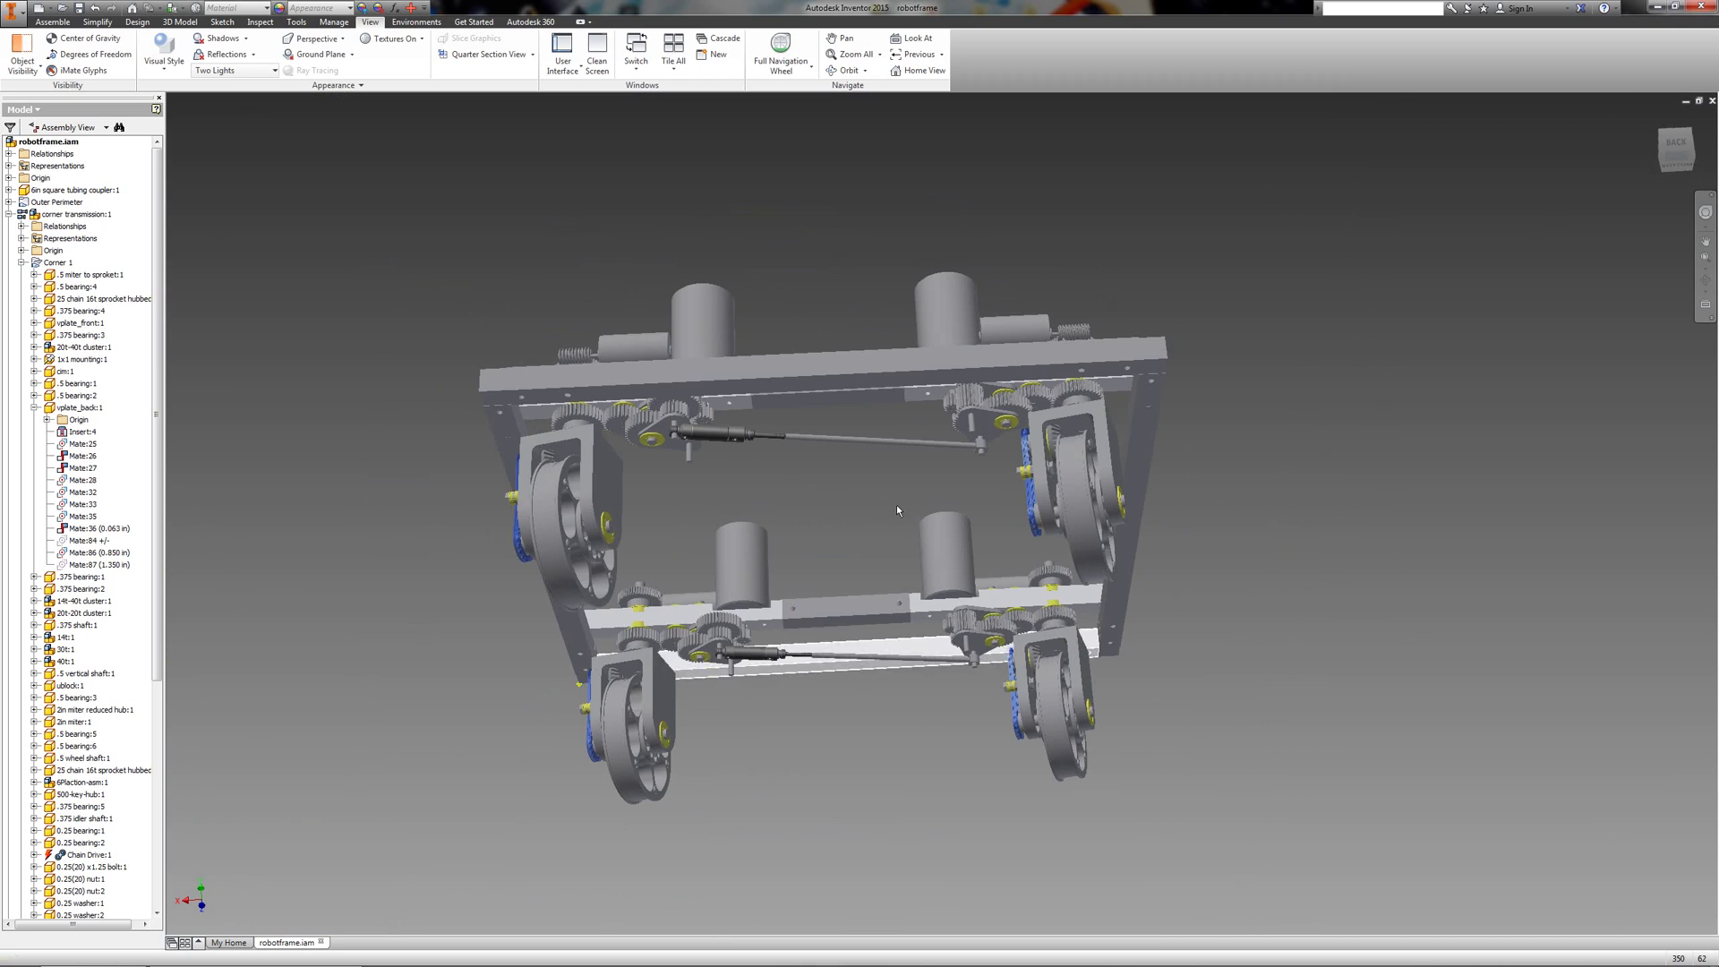
scroll(982, 389, "down", 4)
scroll(983, 394, "up", 4)
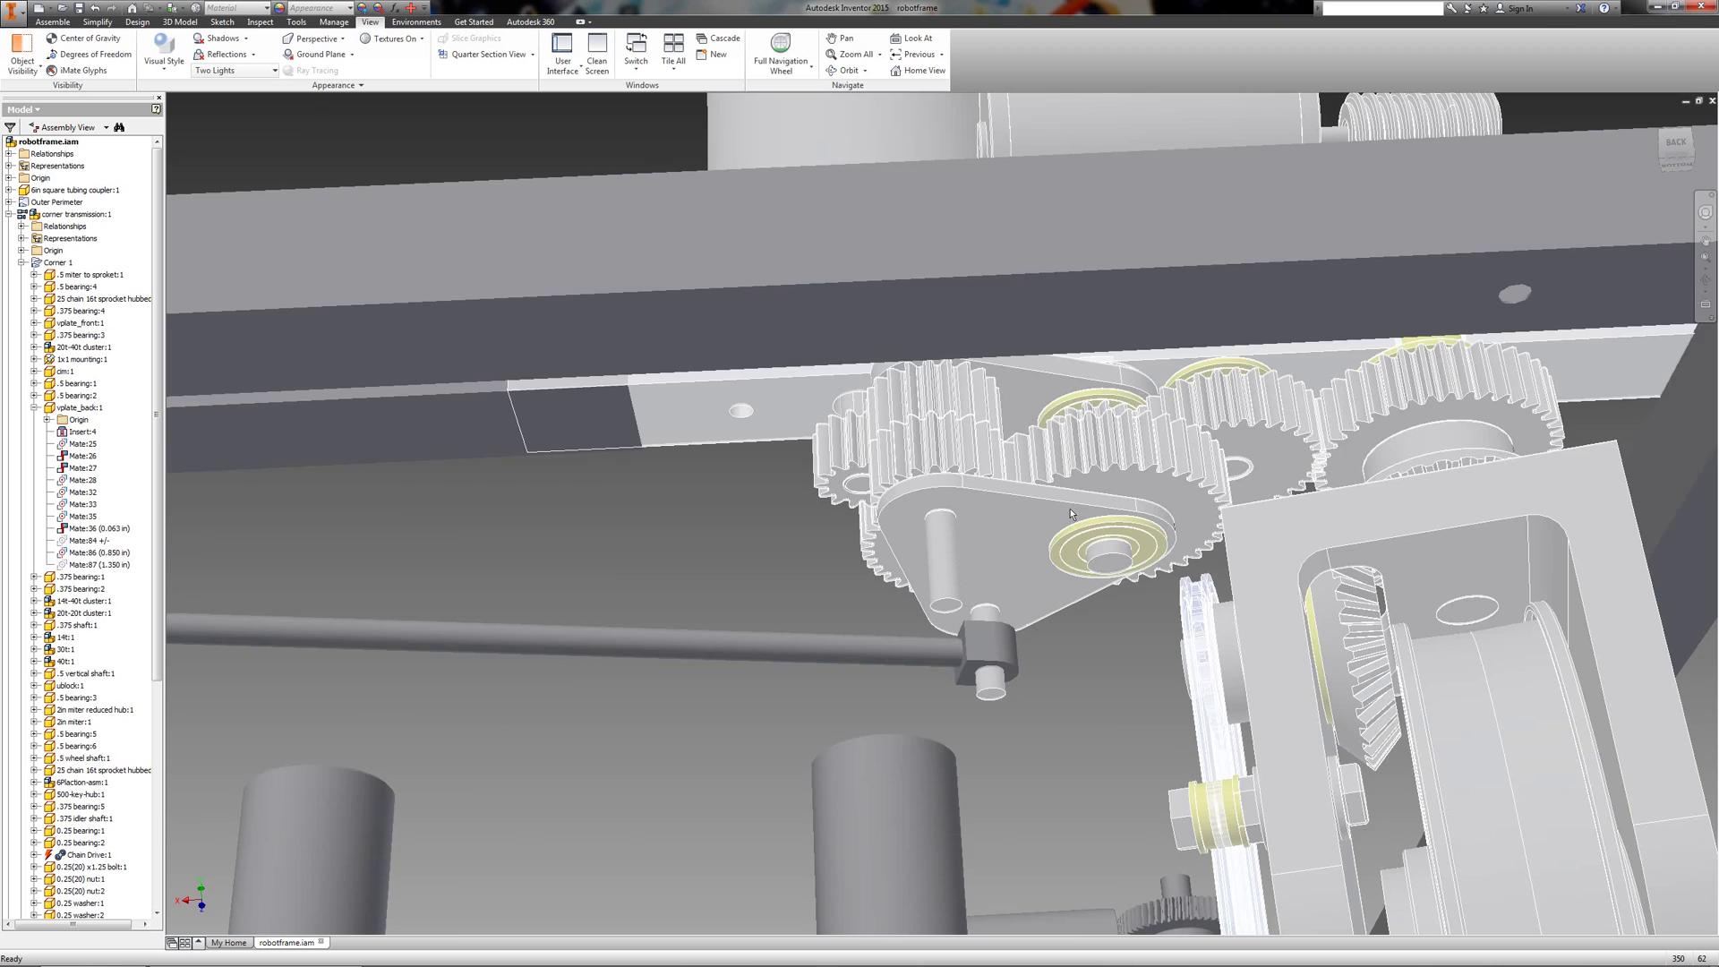
scroll(1071, 500, "down", 4)
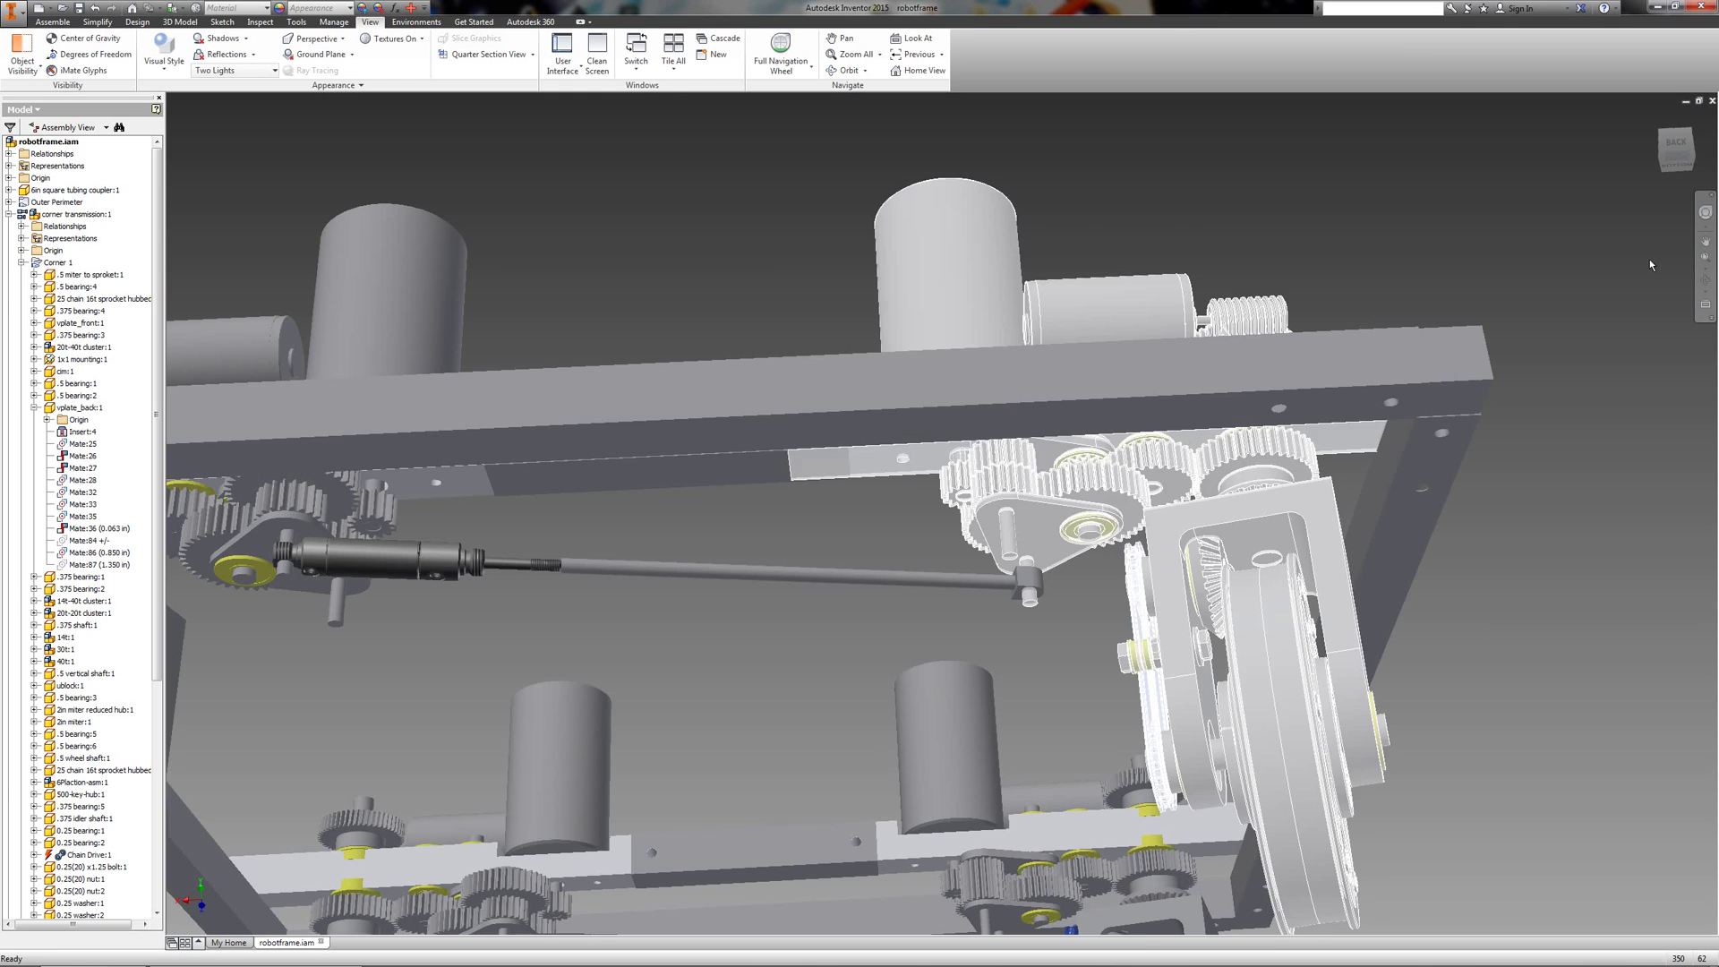
Examine the miter gears between the frame and the wheel fork of a corner module in a low back view
left_click(1685, 148)
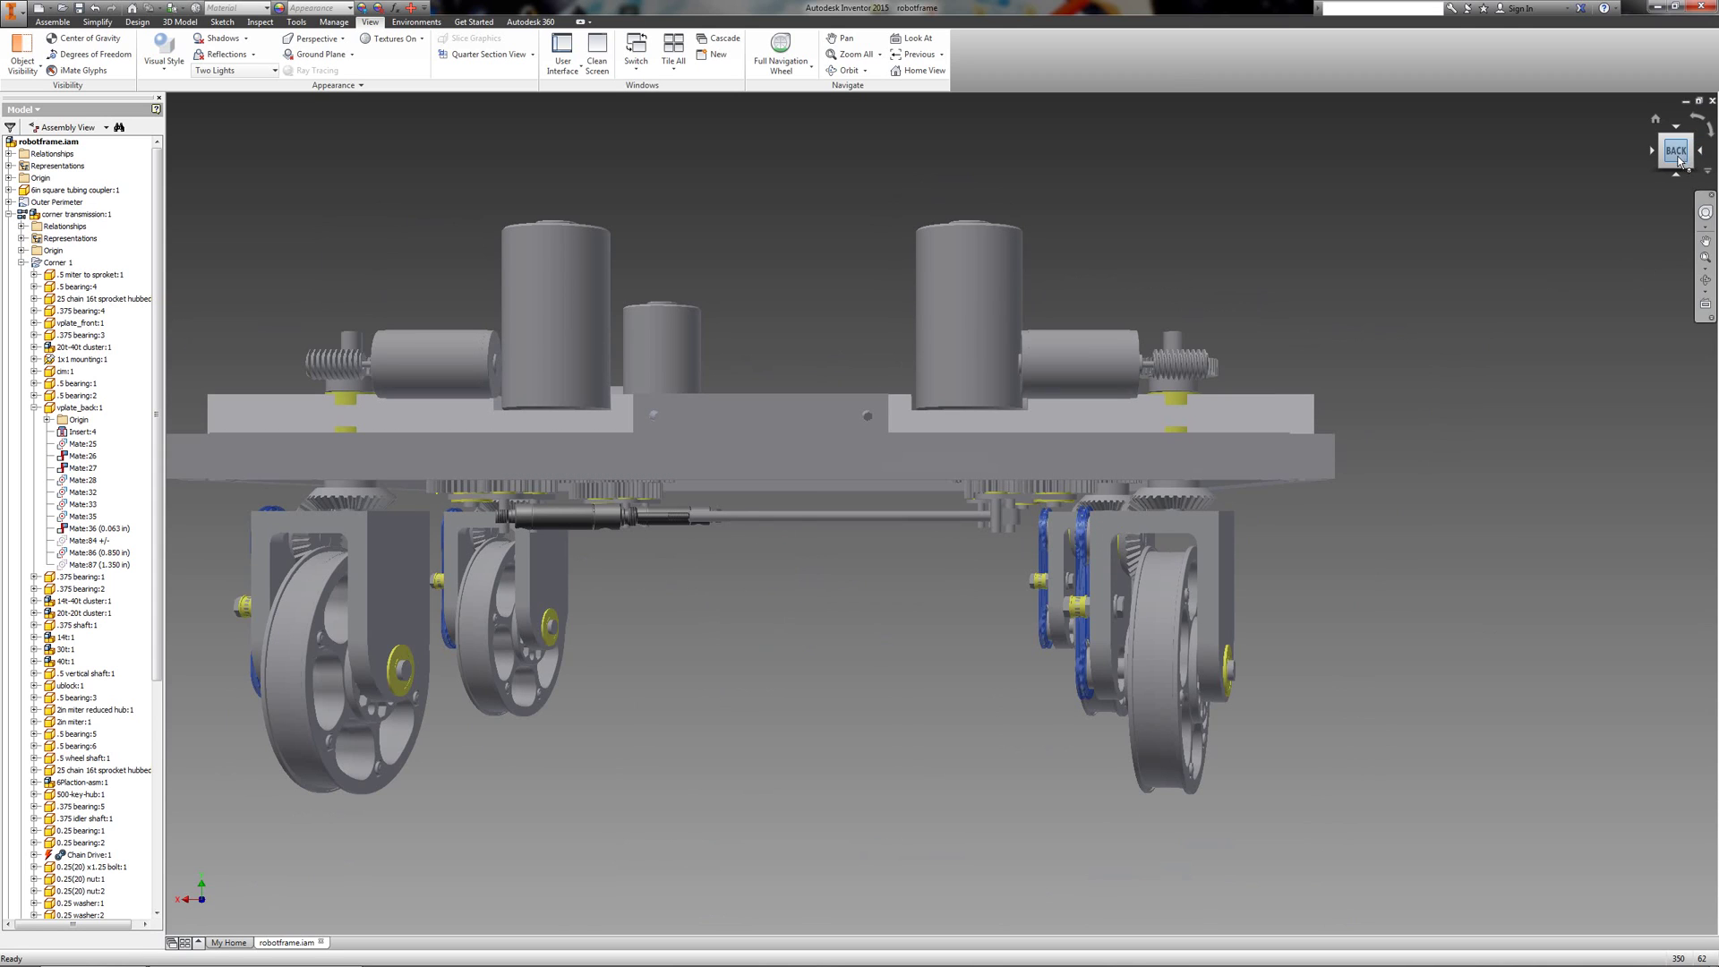
left_click_drag(1685, 150, 1650, 137)
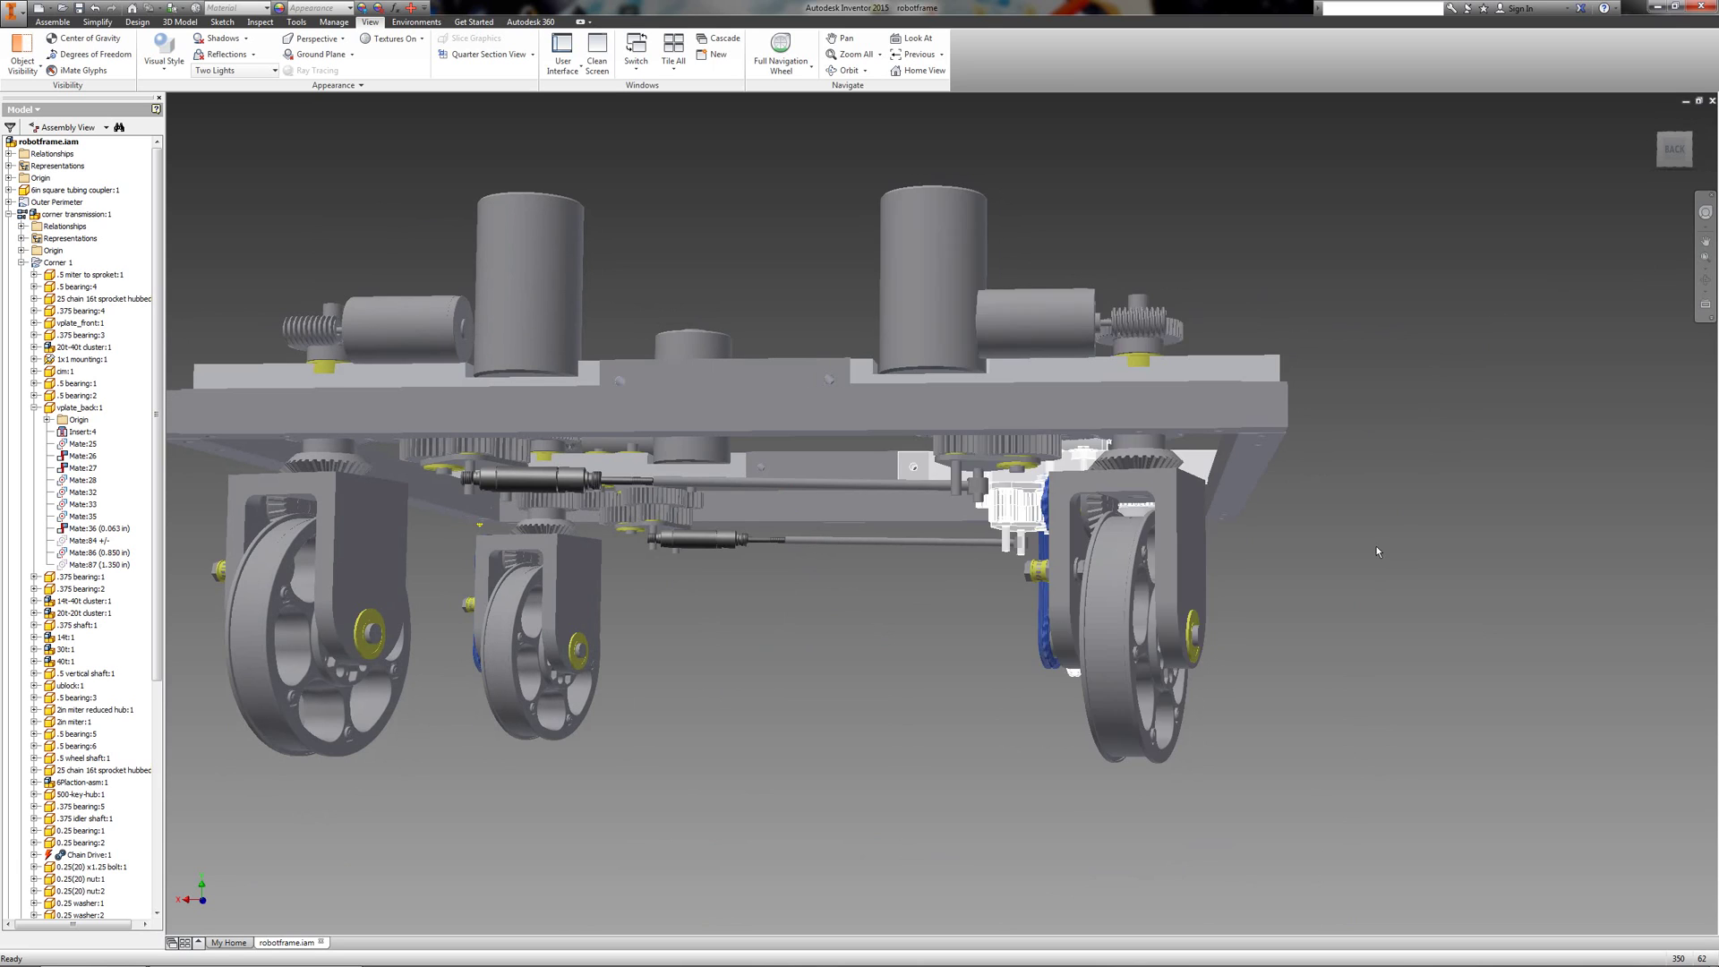
left_click(1352, 550)
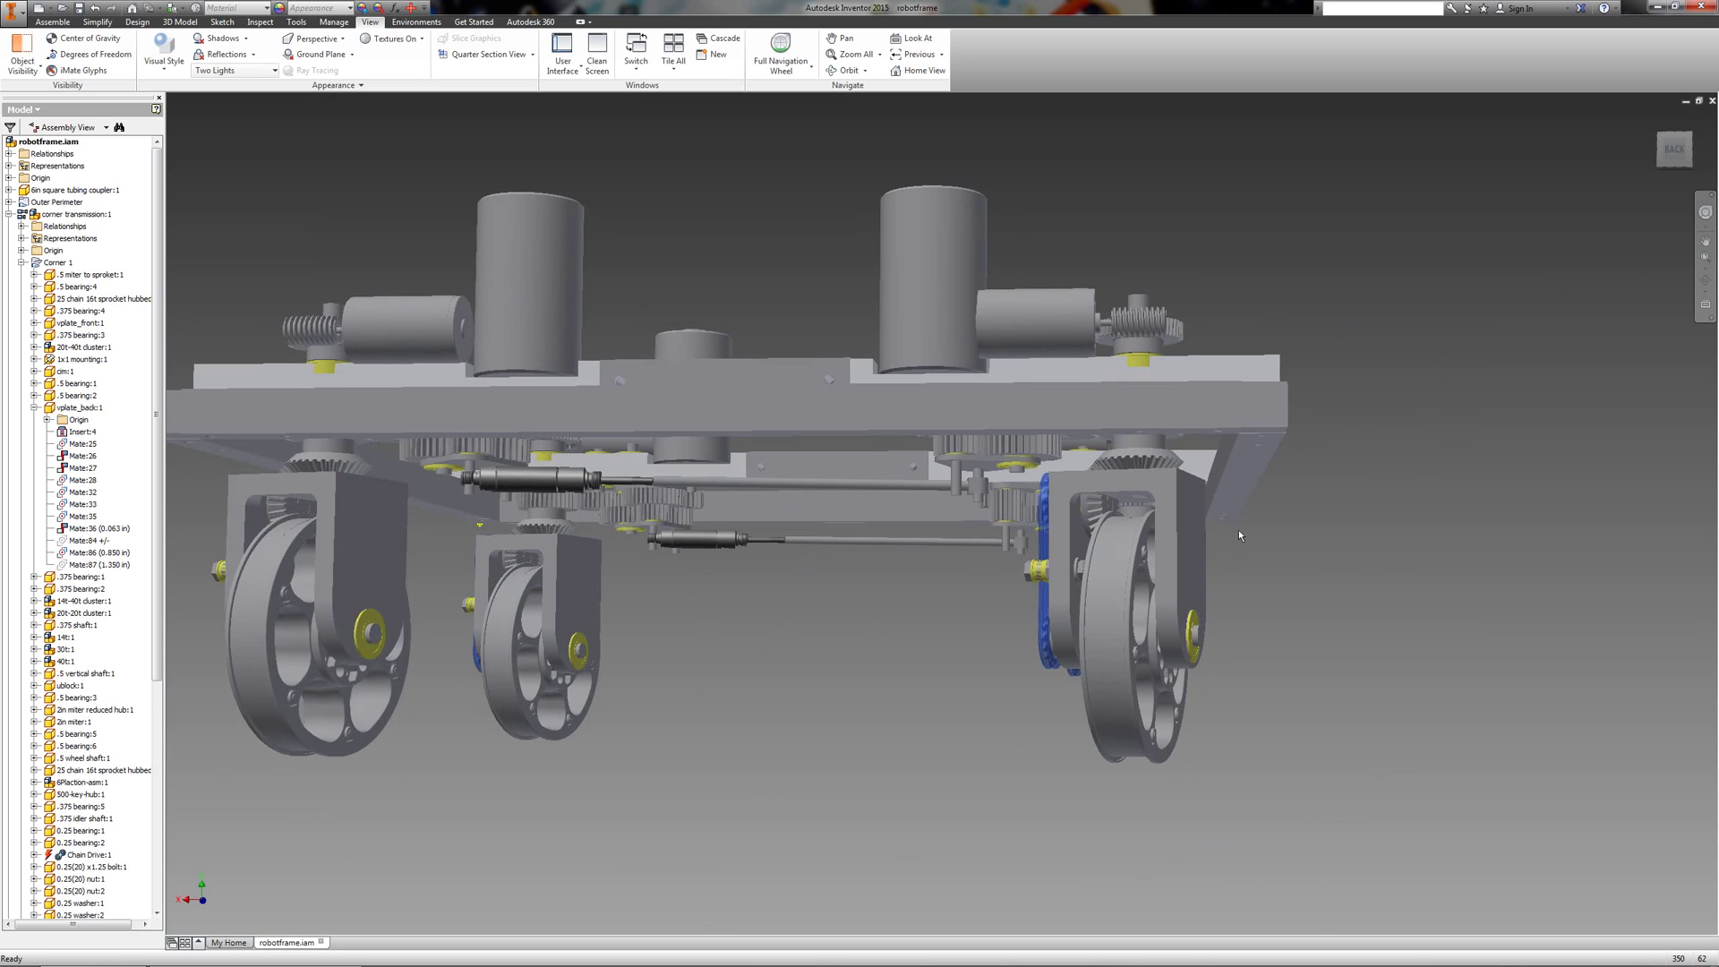
left_click(1137, 464)
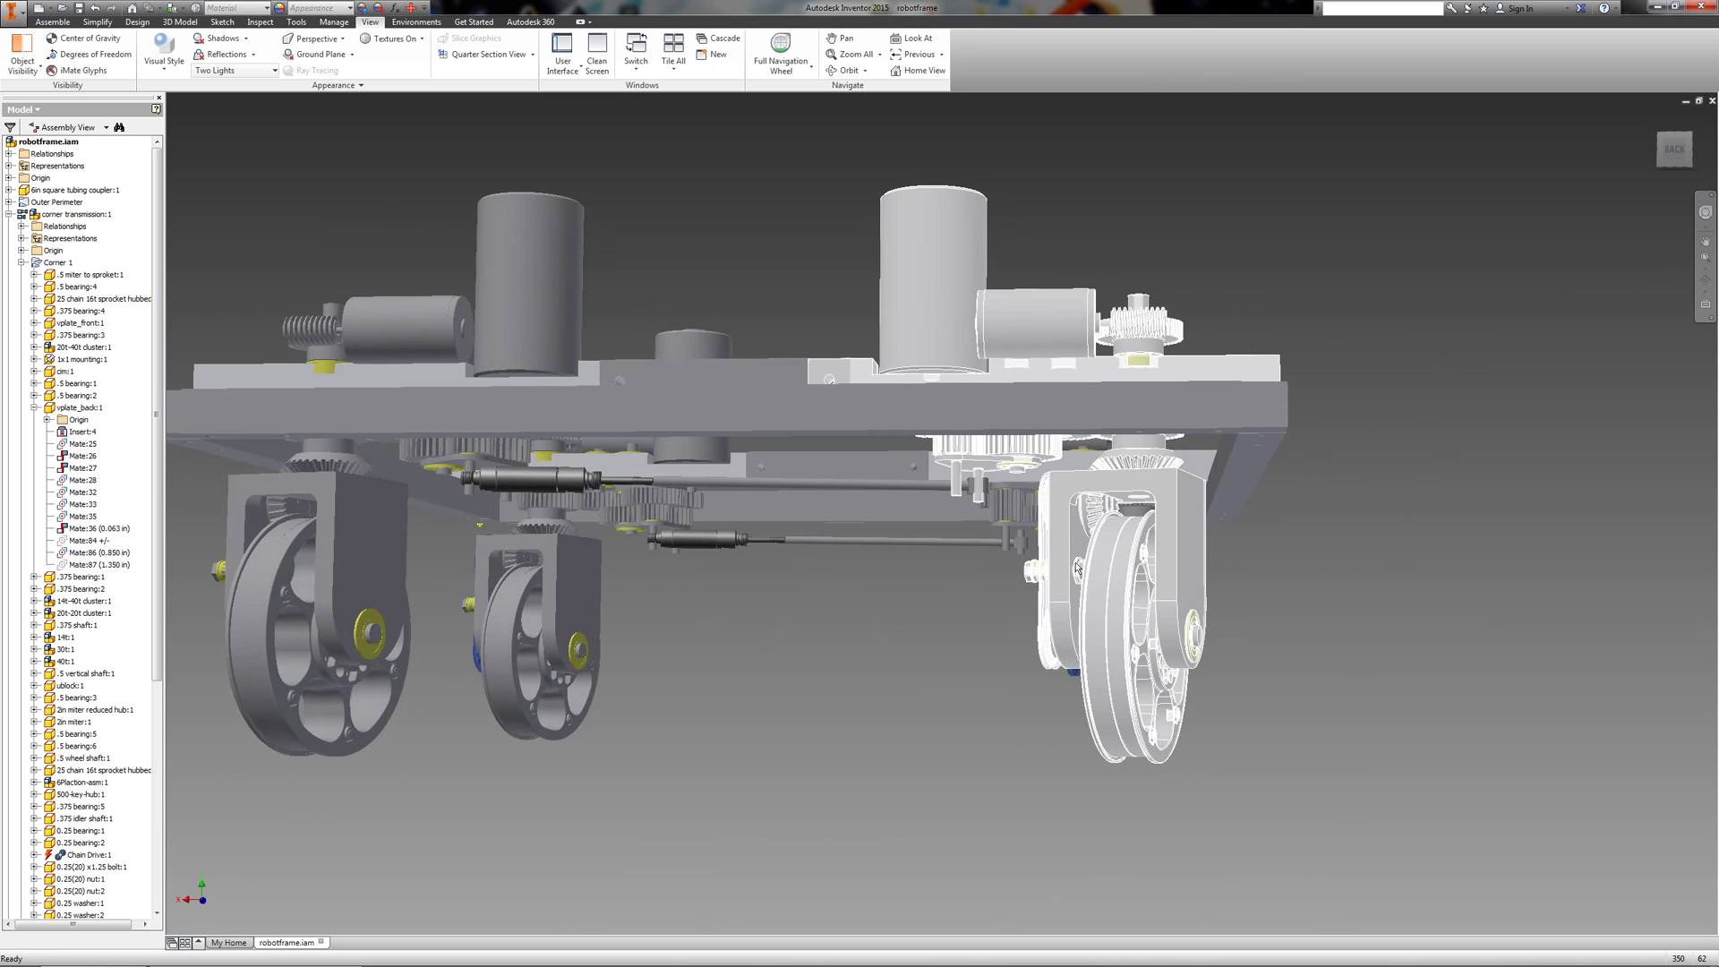
scroll(1281, 572, "up", 3)
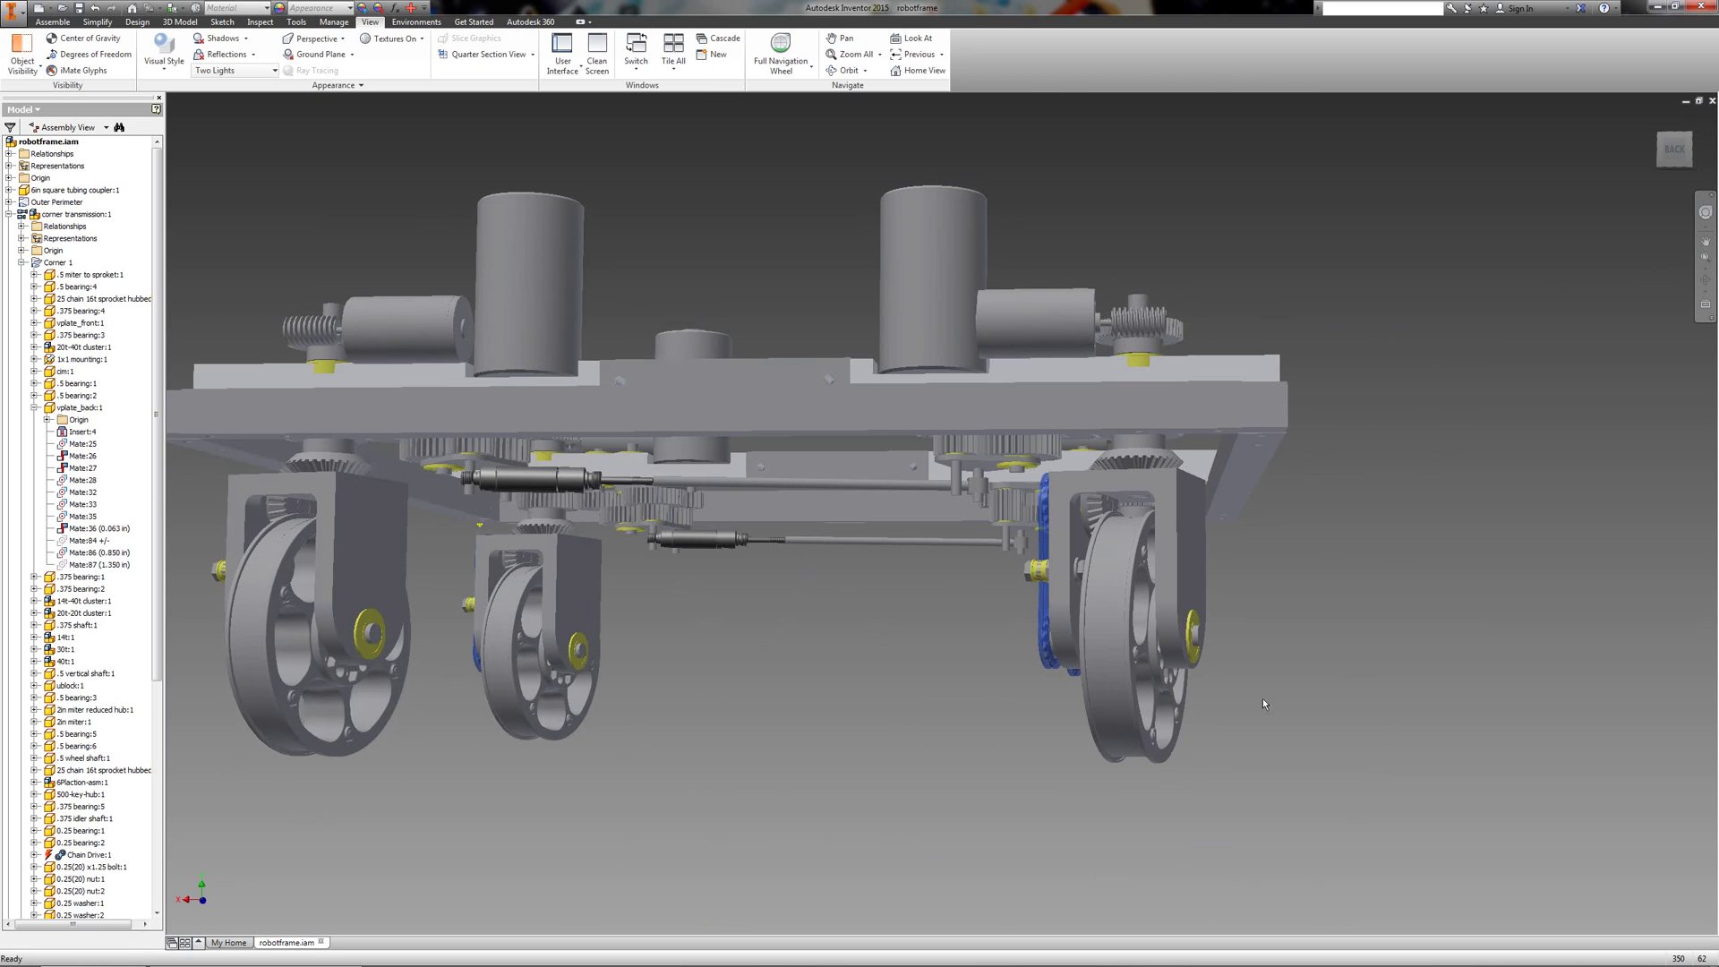
scroll(1275, 716, "up", 3)
scroll(1236, 561, "down", 3)
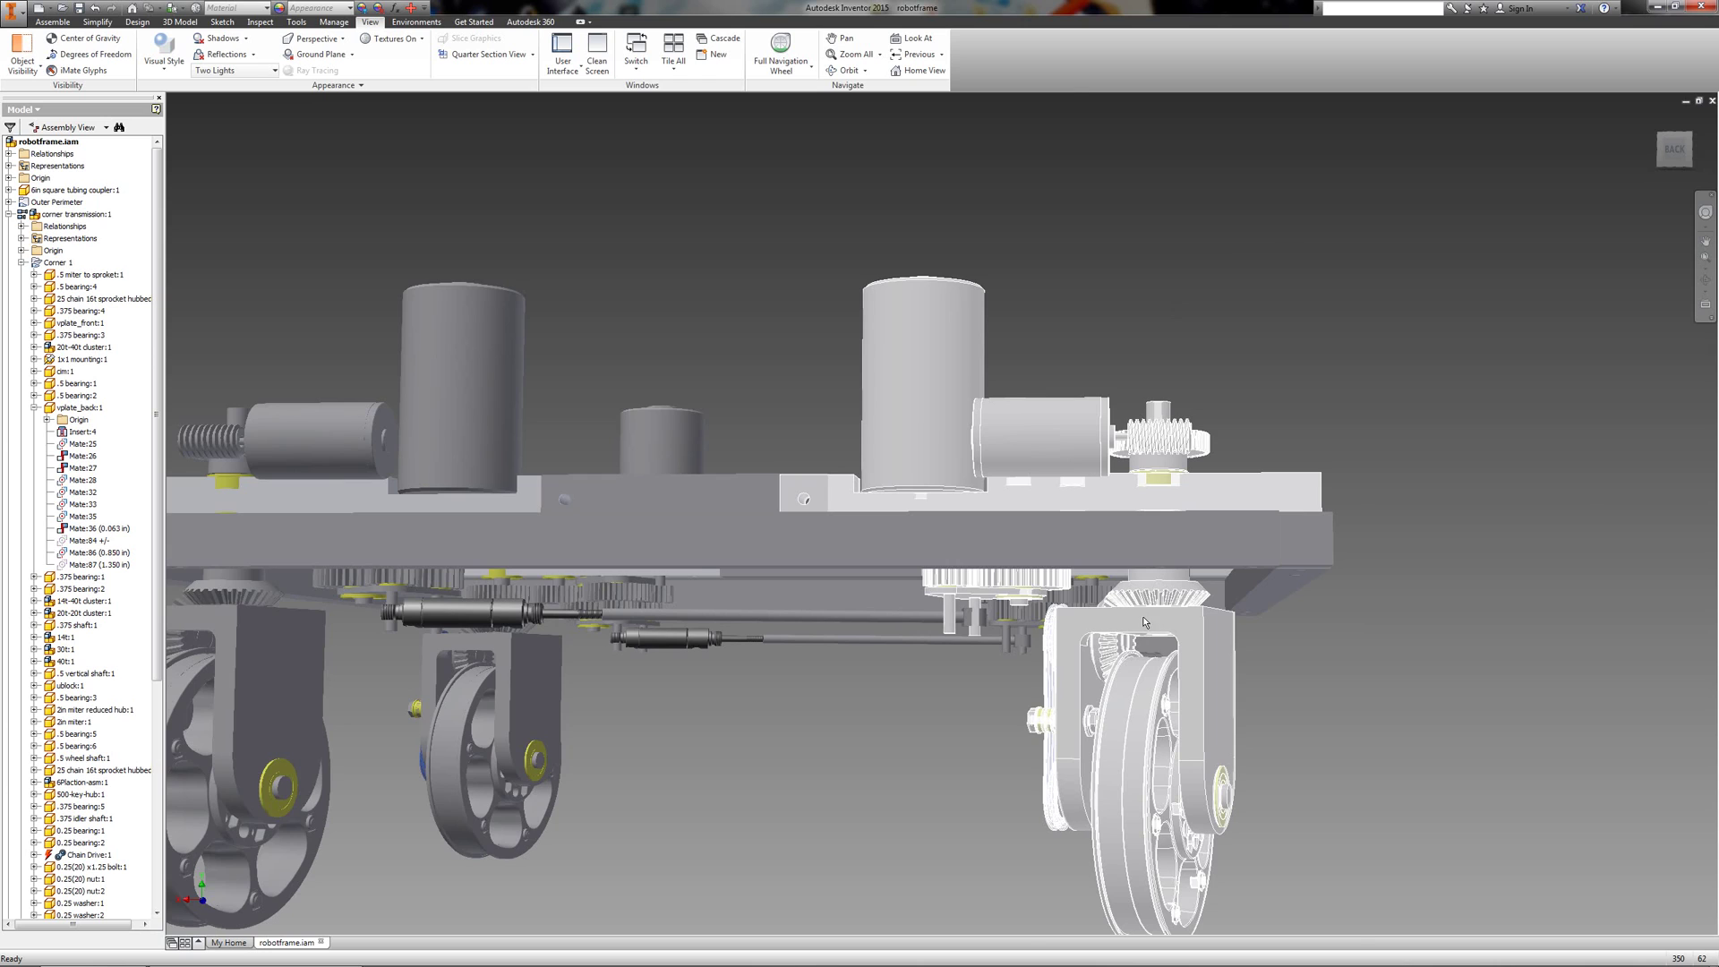
scroll(1142, 616, "up", 3)
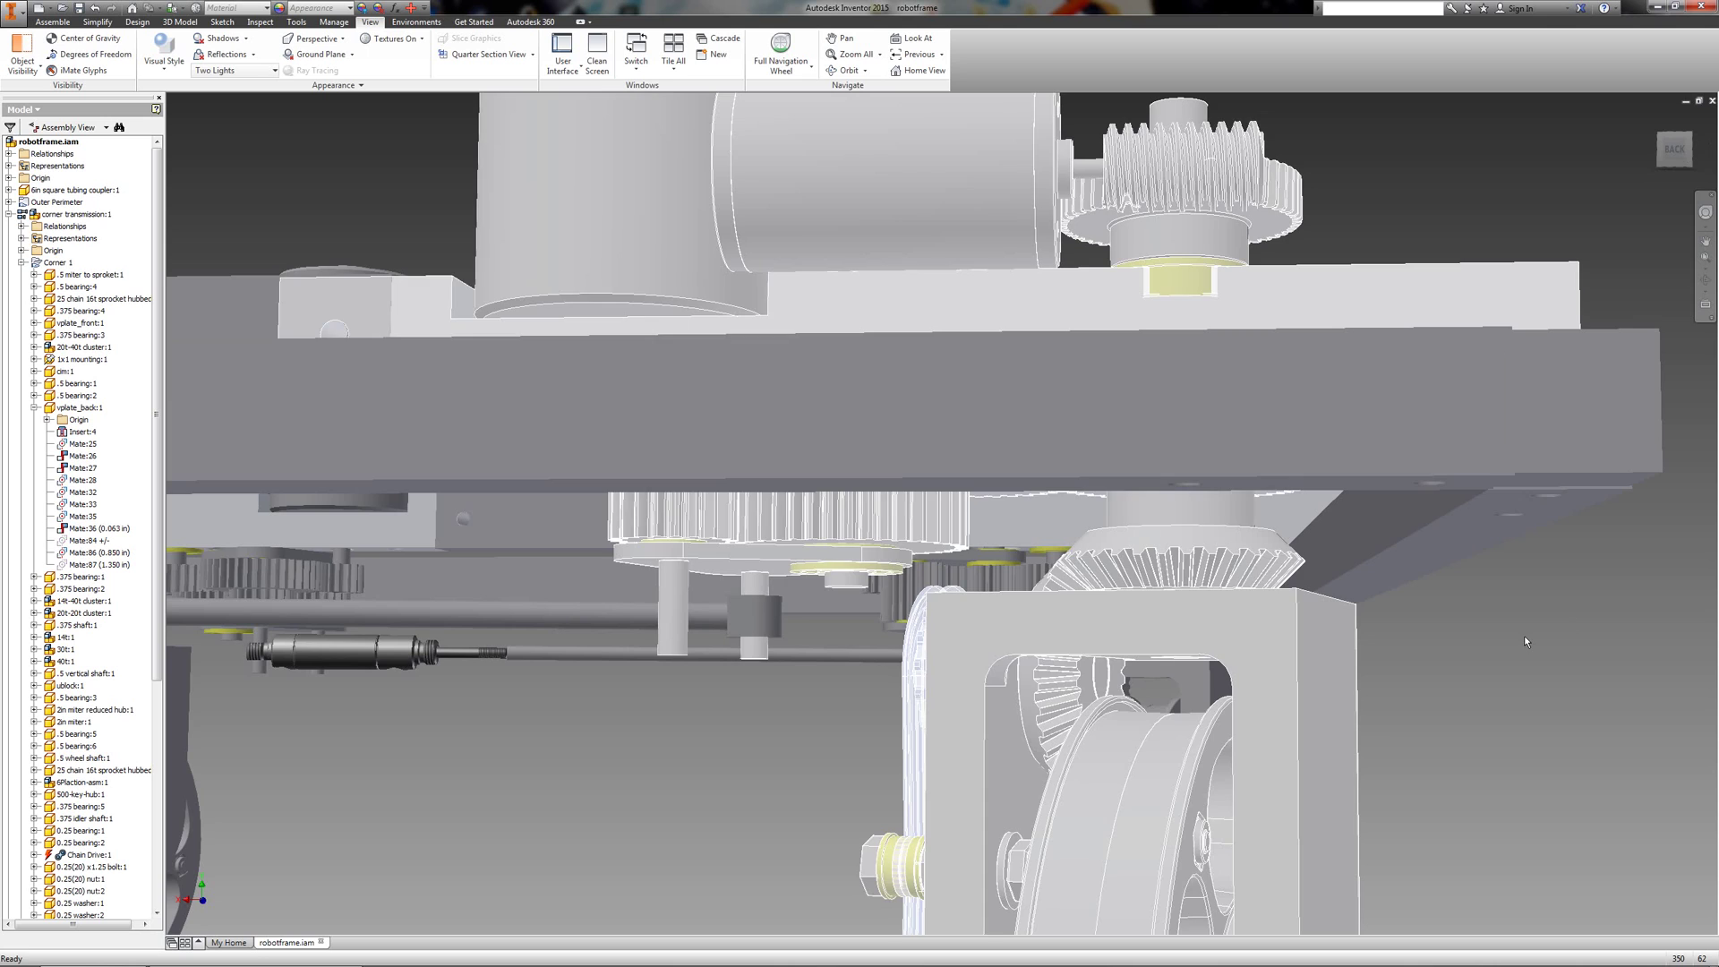
Inspect the chain drives, idler bolts and miter gears of the wheel modules from a low angle at the frame's corner
left_click(1688, 154)
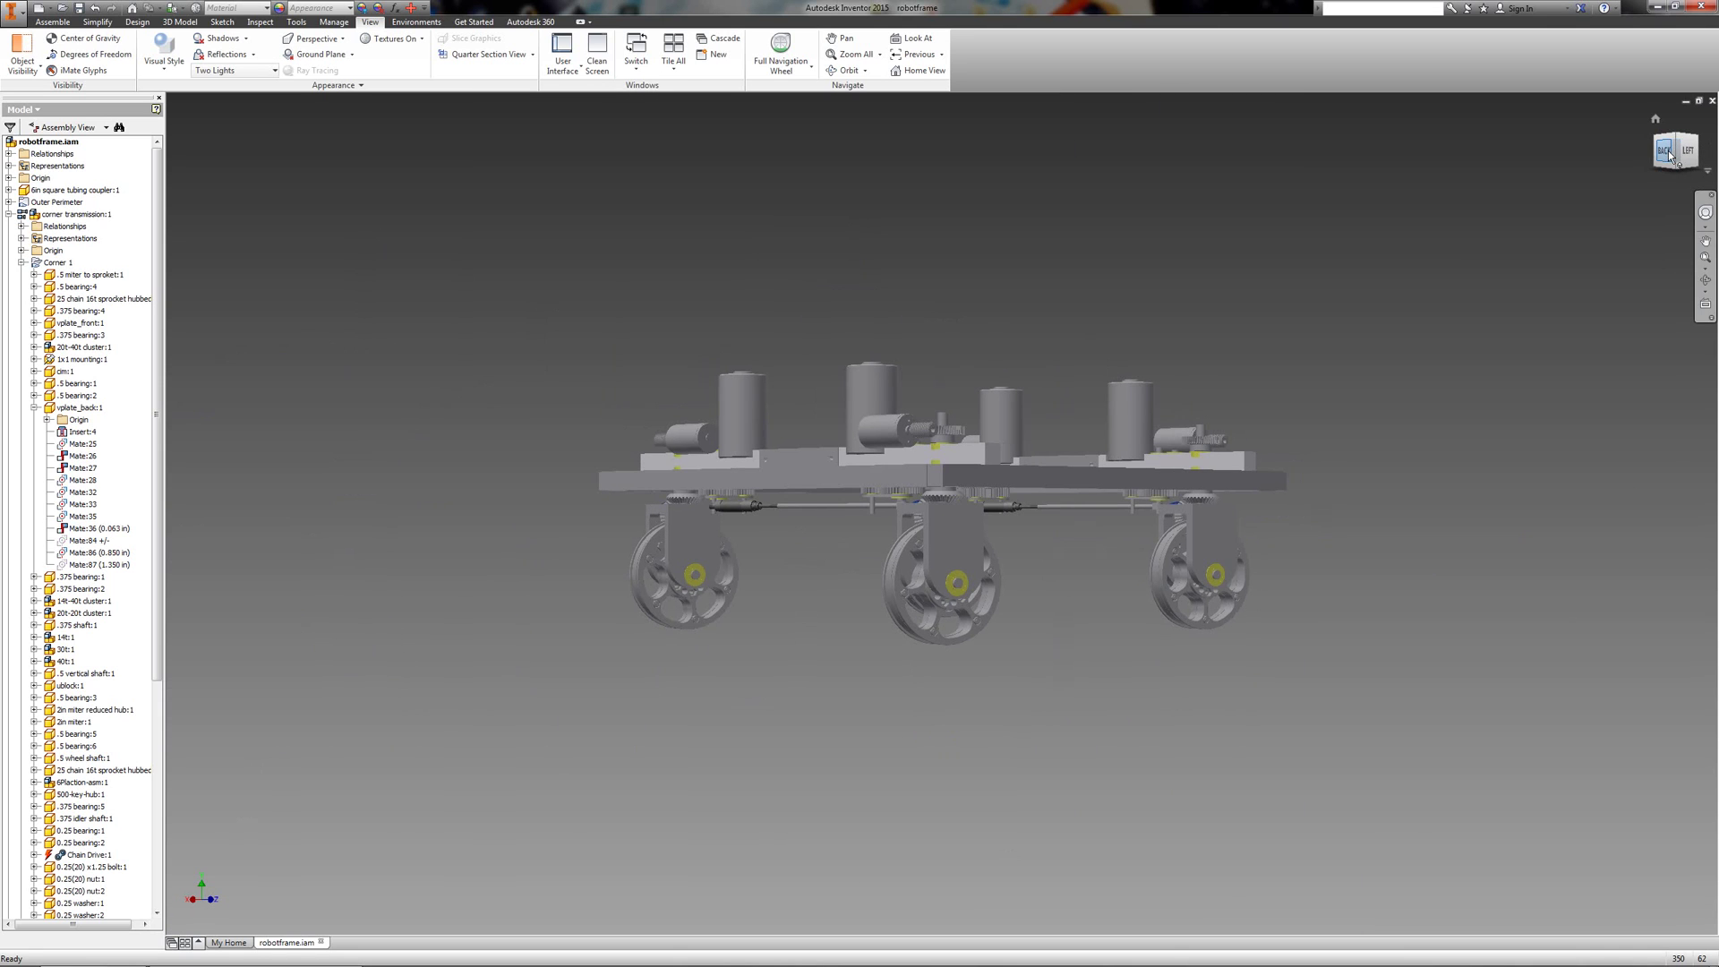
mouse_move(1669, 156)
left_mouse_down()
mouse_move(1682, 166)
mouse_move(169, 185)
left_mouse_up()
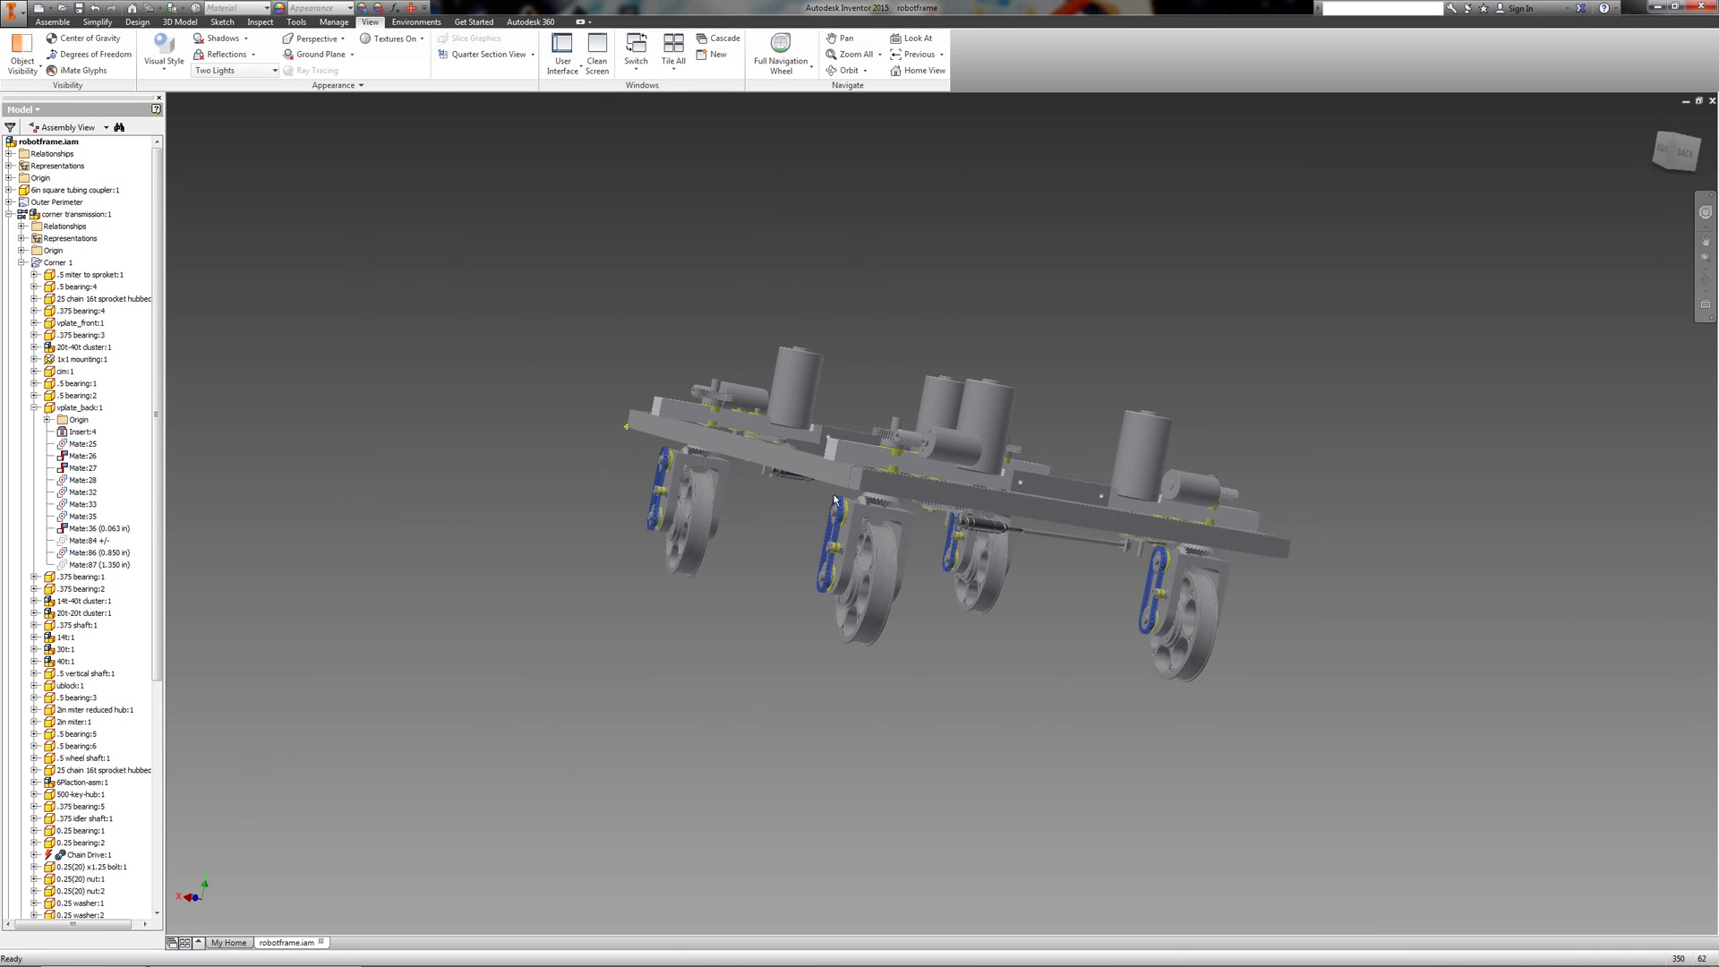
scroll(836, 497, "down", 5)
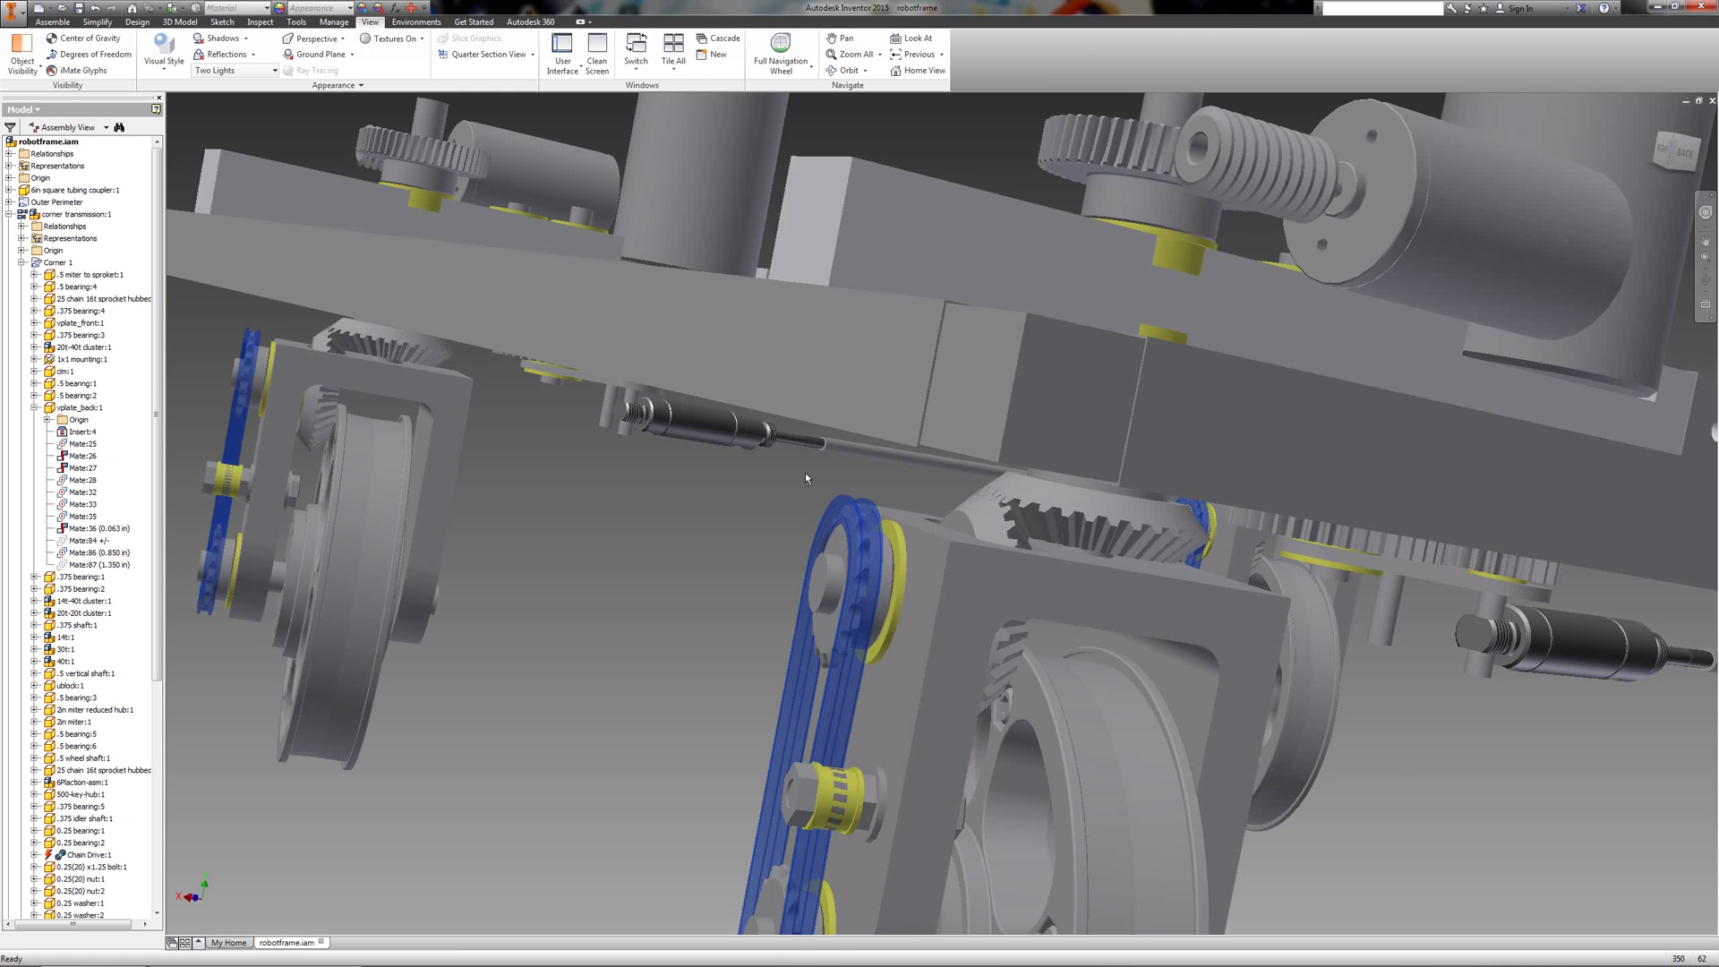
scroll(760, 489, "down", 3)
scroll(863, 489, "up", 5)
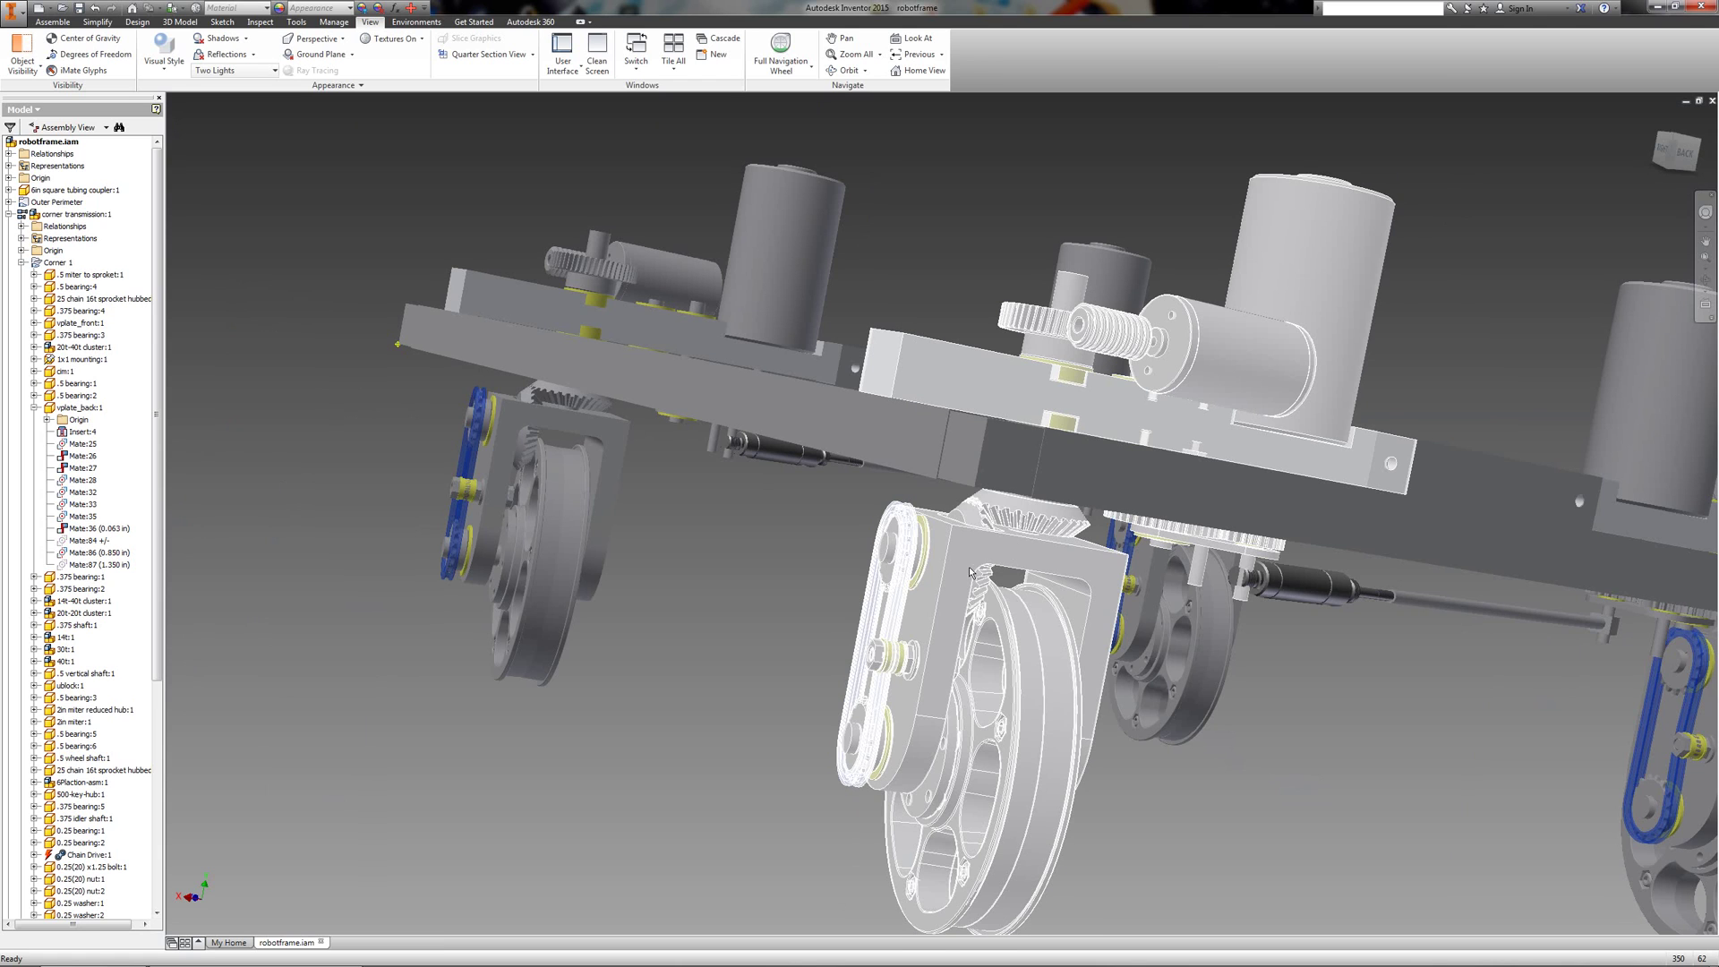
left_click_drag(1688, 160, 177, 158)
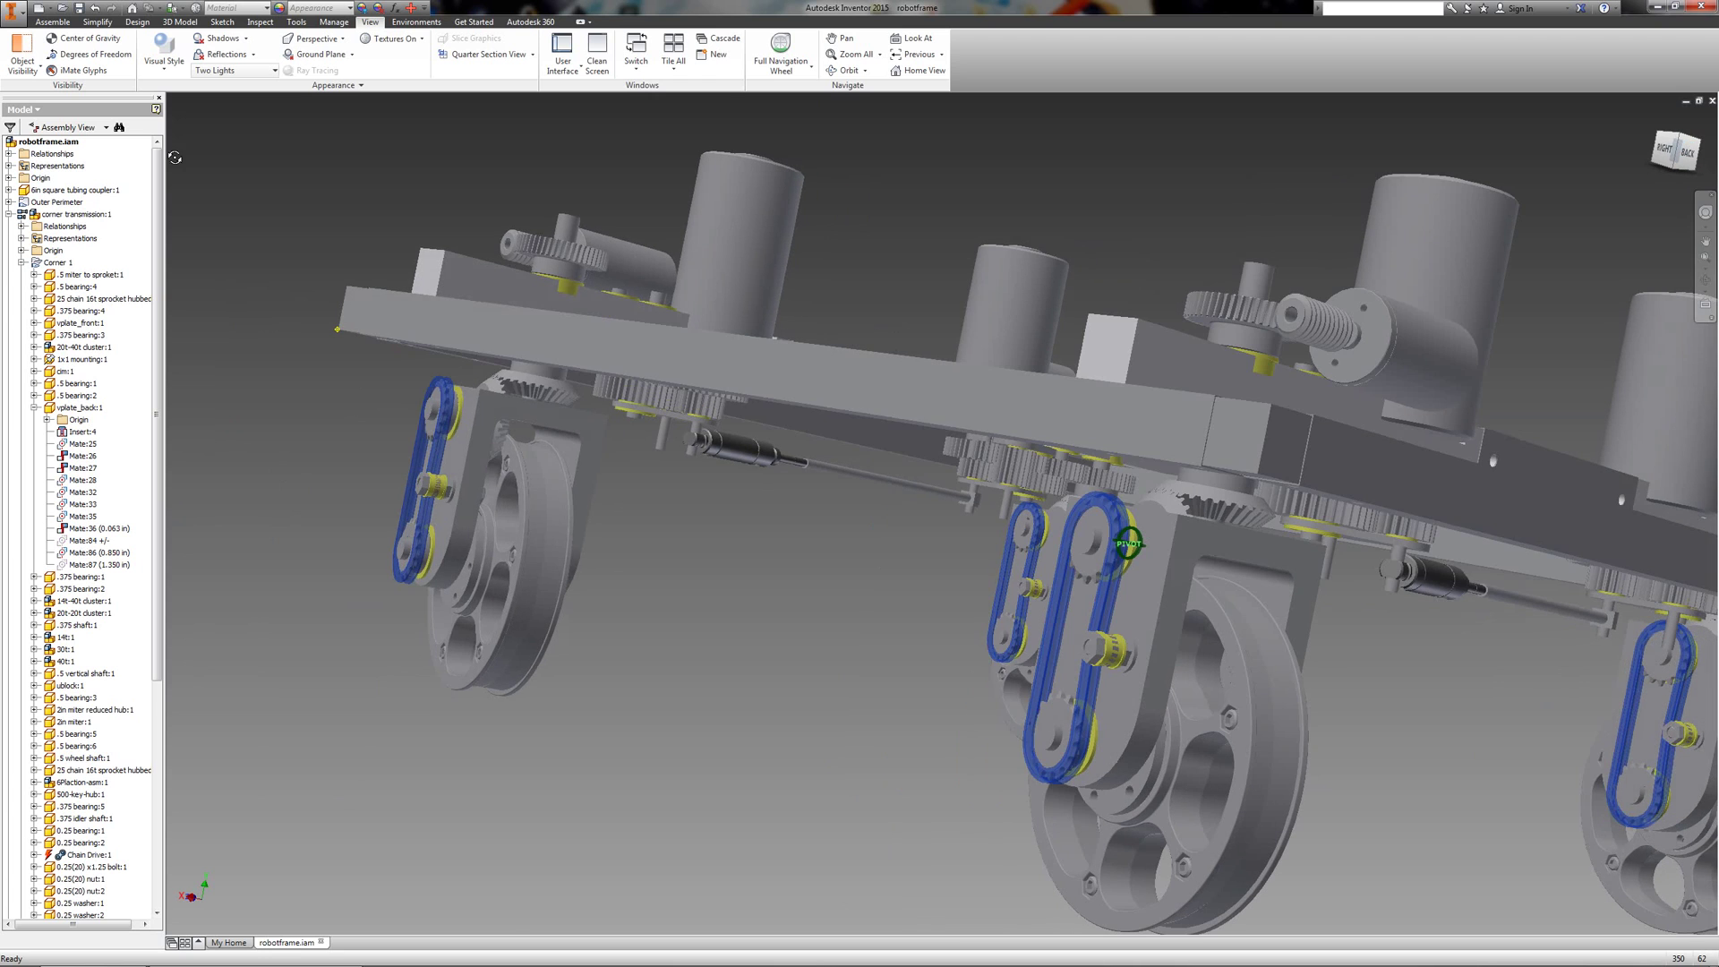
middle_click_drag(207, 185, 263, 230, "shift")
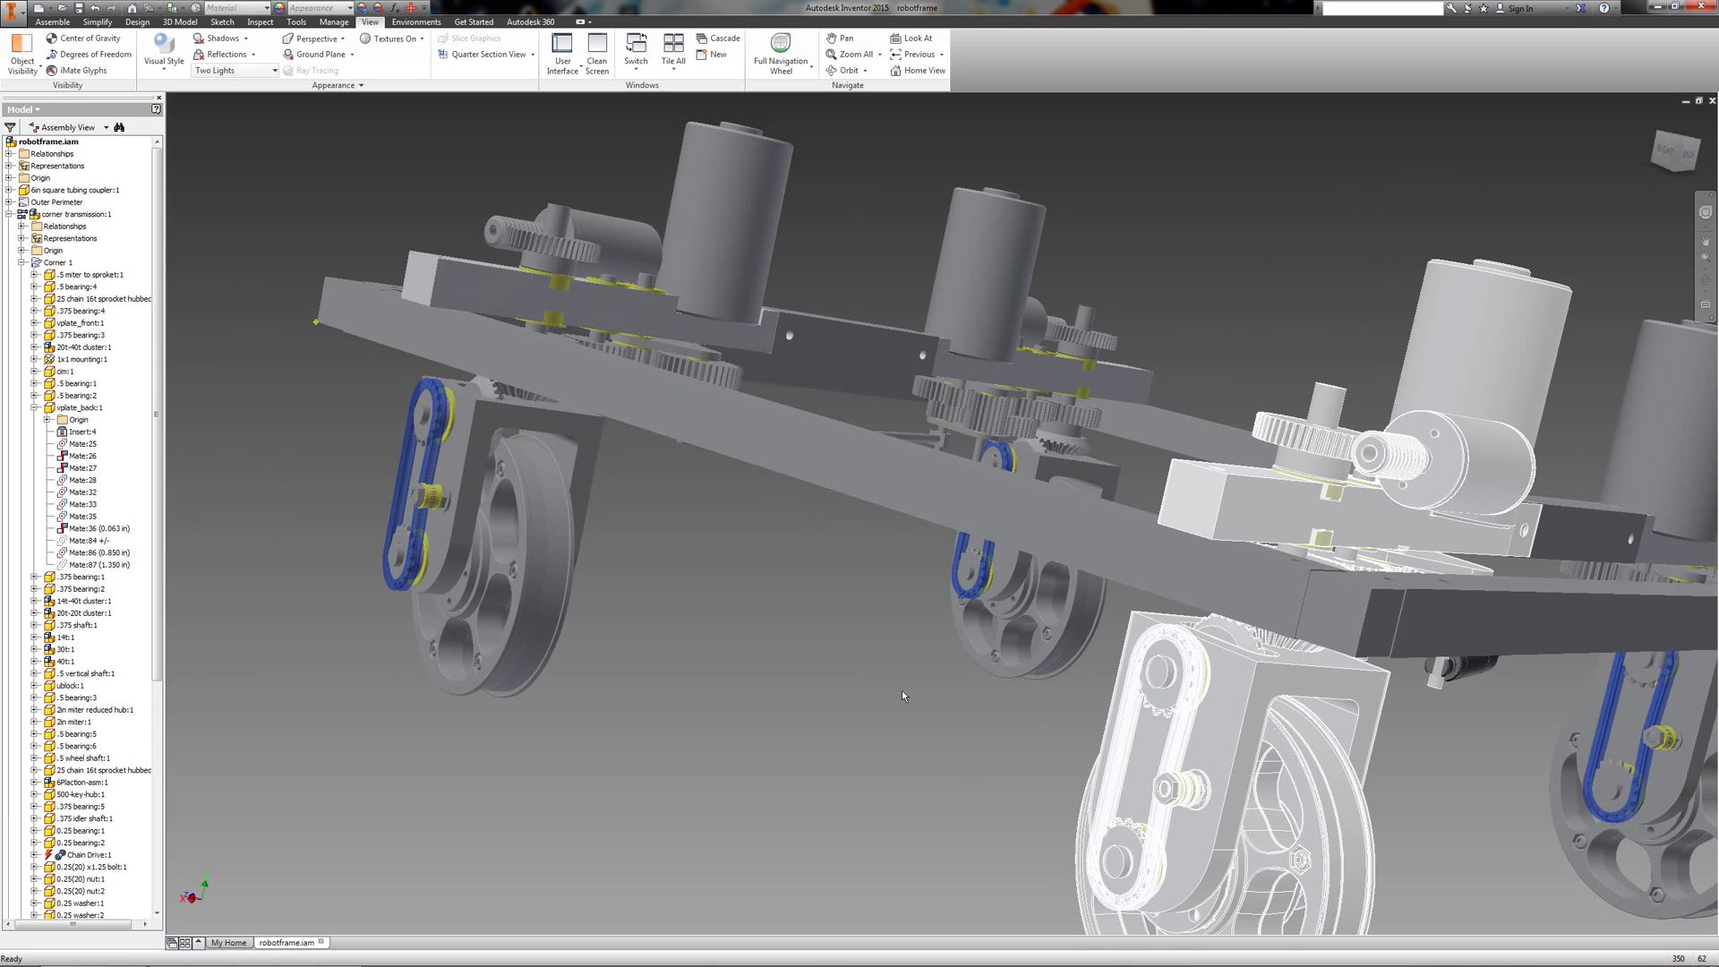
scroll(903, 696, "down", 5)
Review the complete frame with its four corner transmissions and shifting linkages in an isometric view from the right side
left_click(1680, 154)
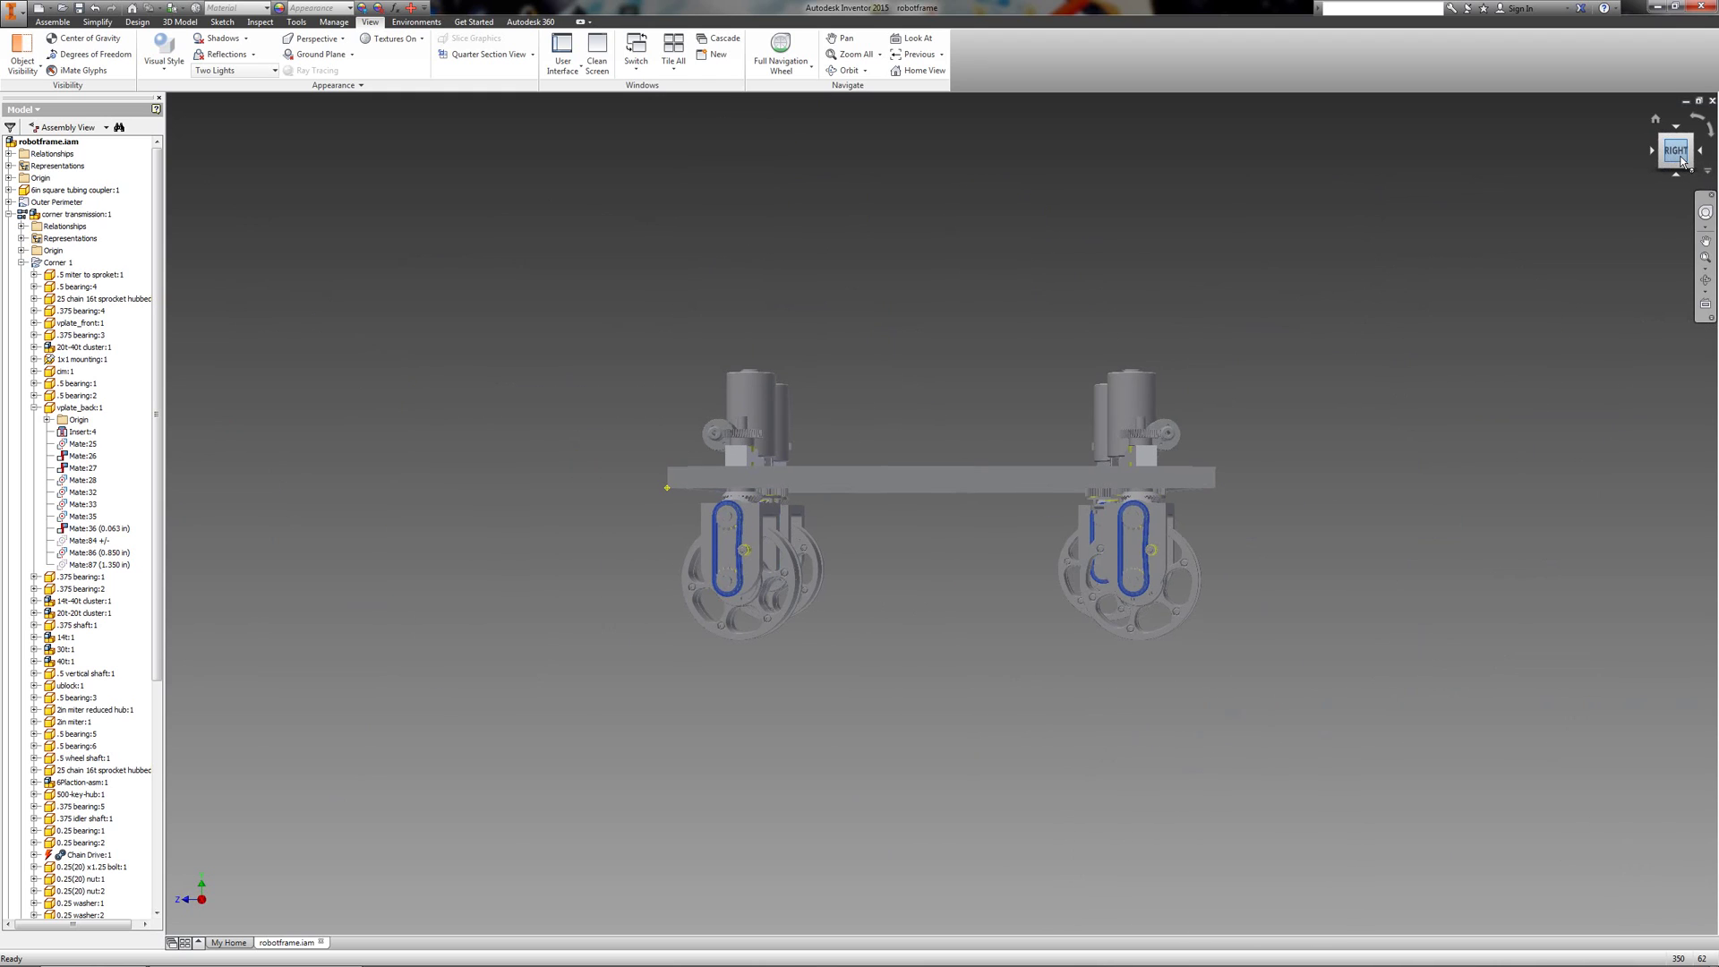
left_click_drag(1680, 154, 1478, 219)
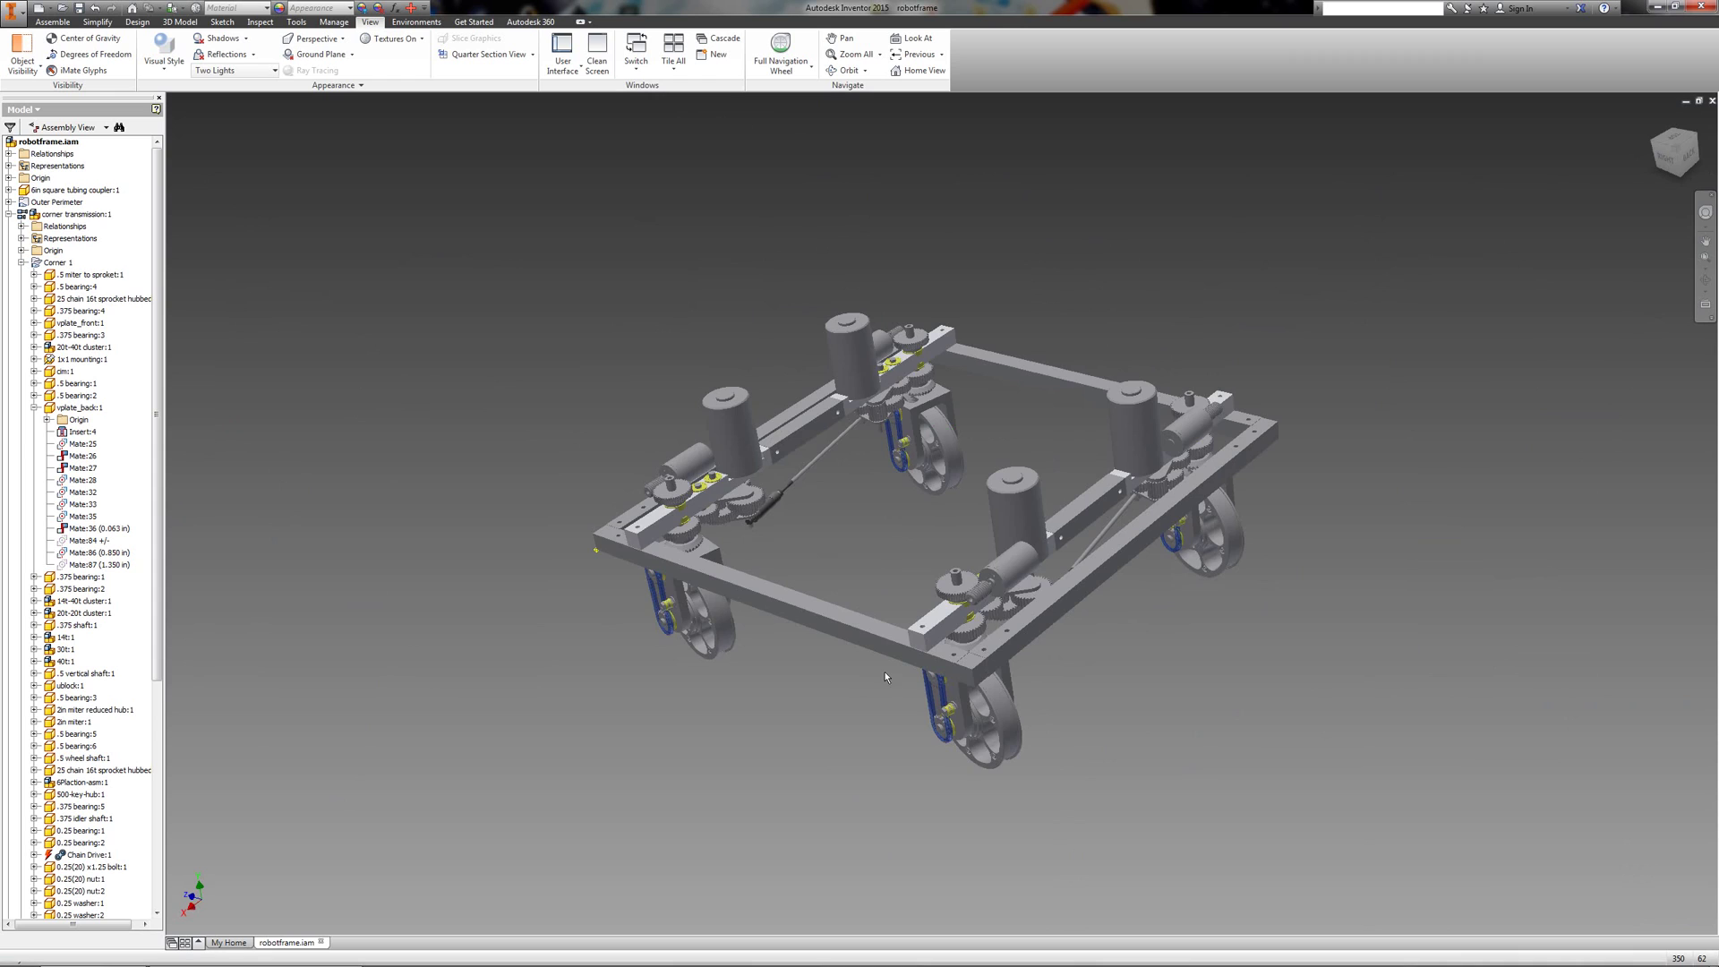
scroll(887, 671, "up", 4)
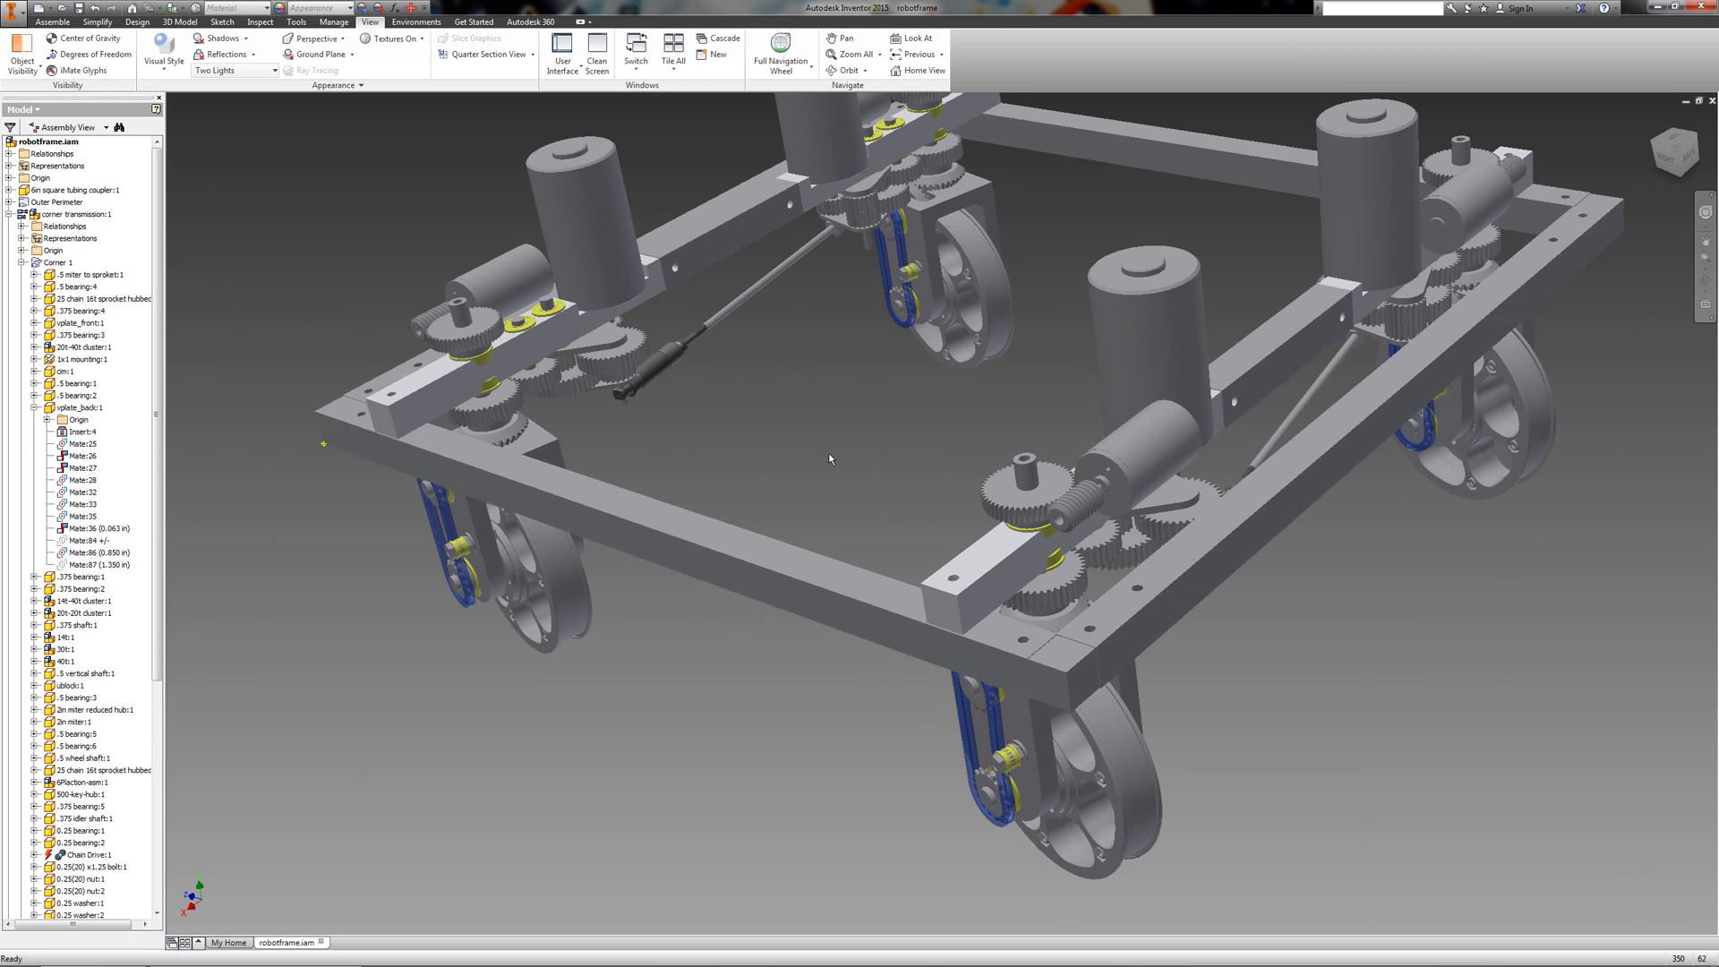
scroll(845, 453, "down", 3)
scroll(857, 385, "up", 5)
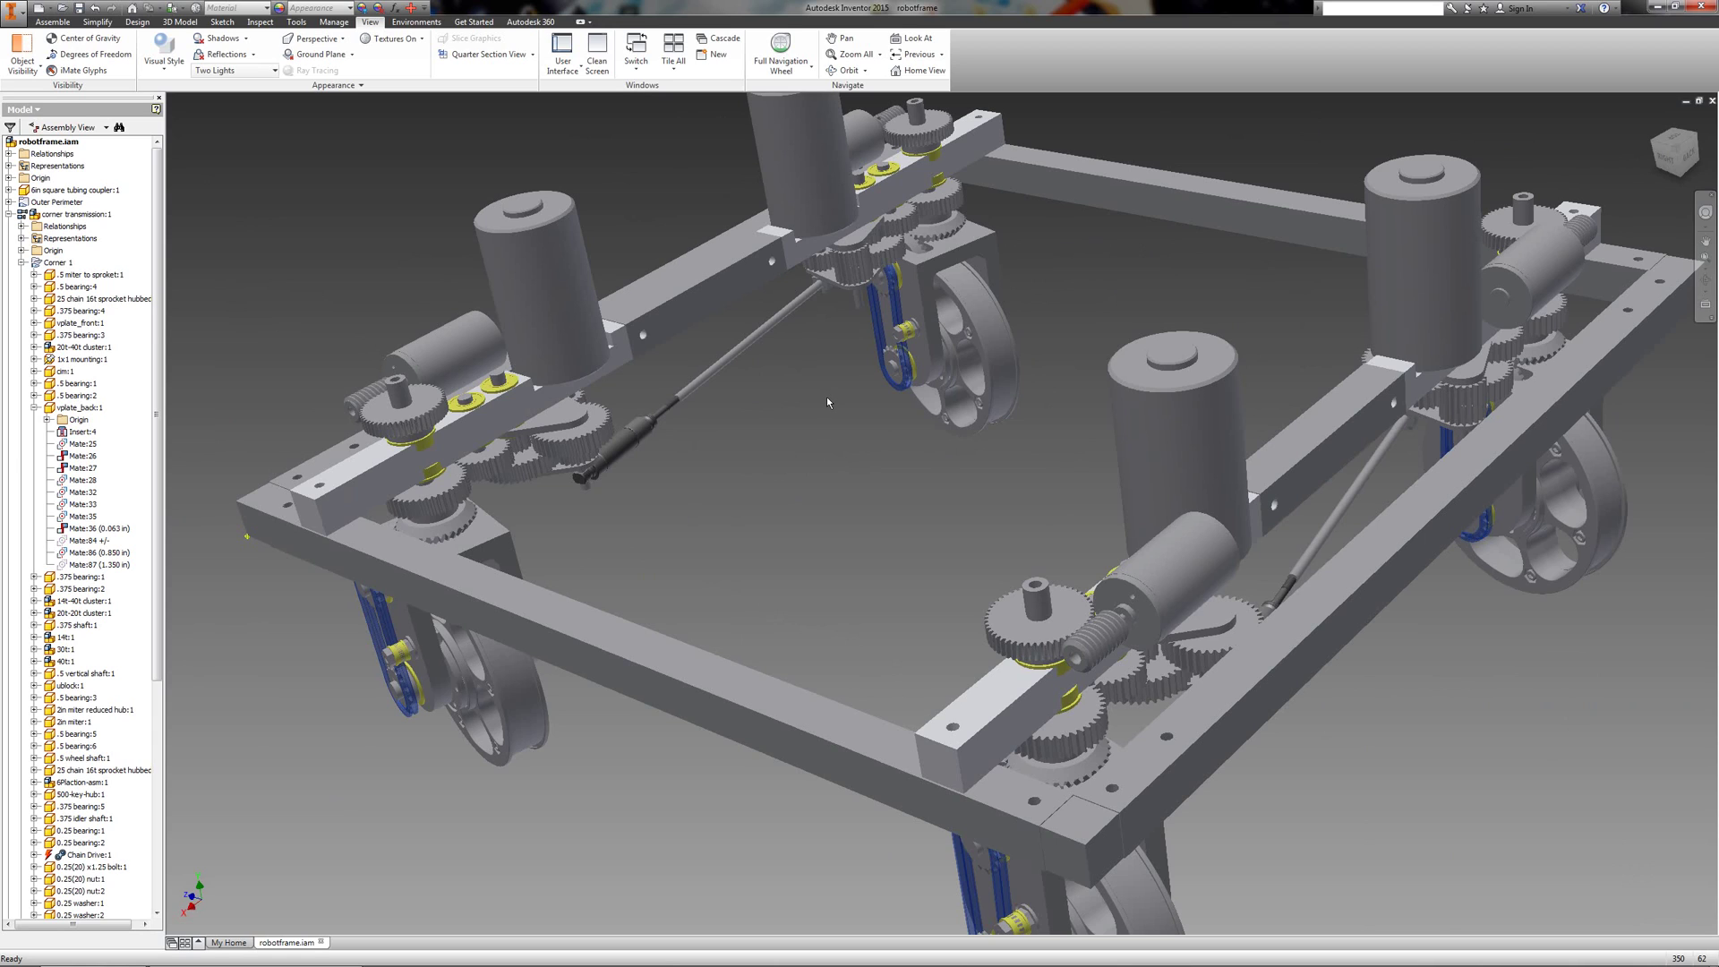
scroll(860, 457, "down", 3)
scroll(824, 547, "up", 3)
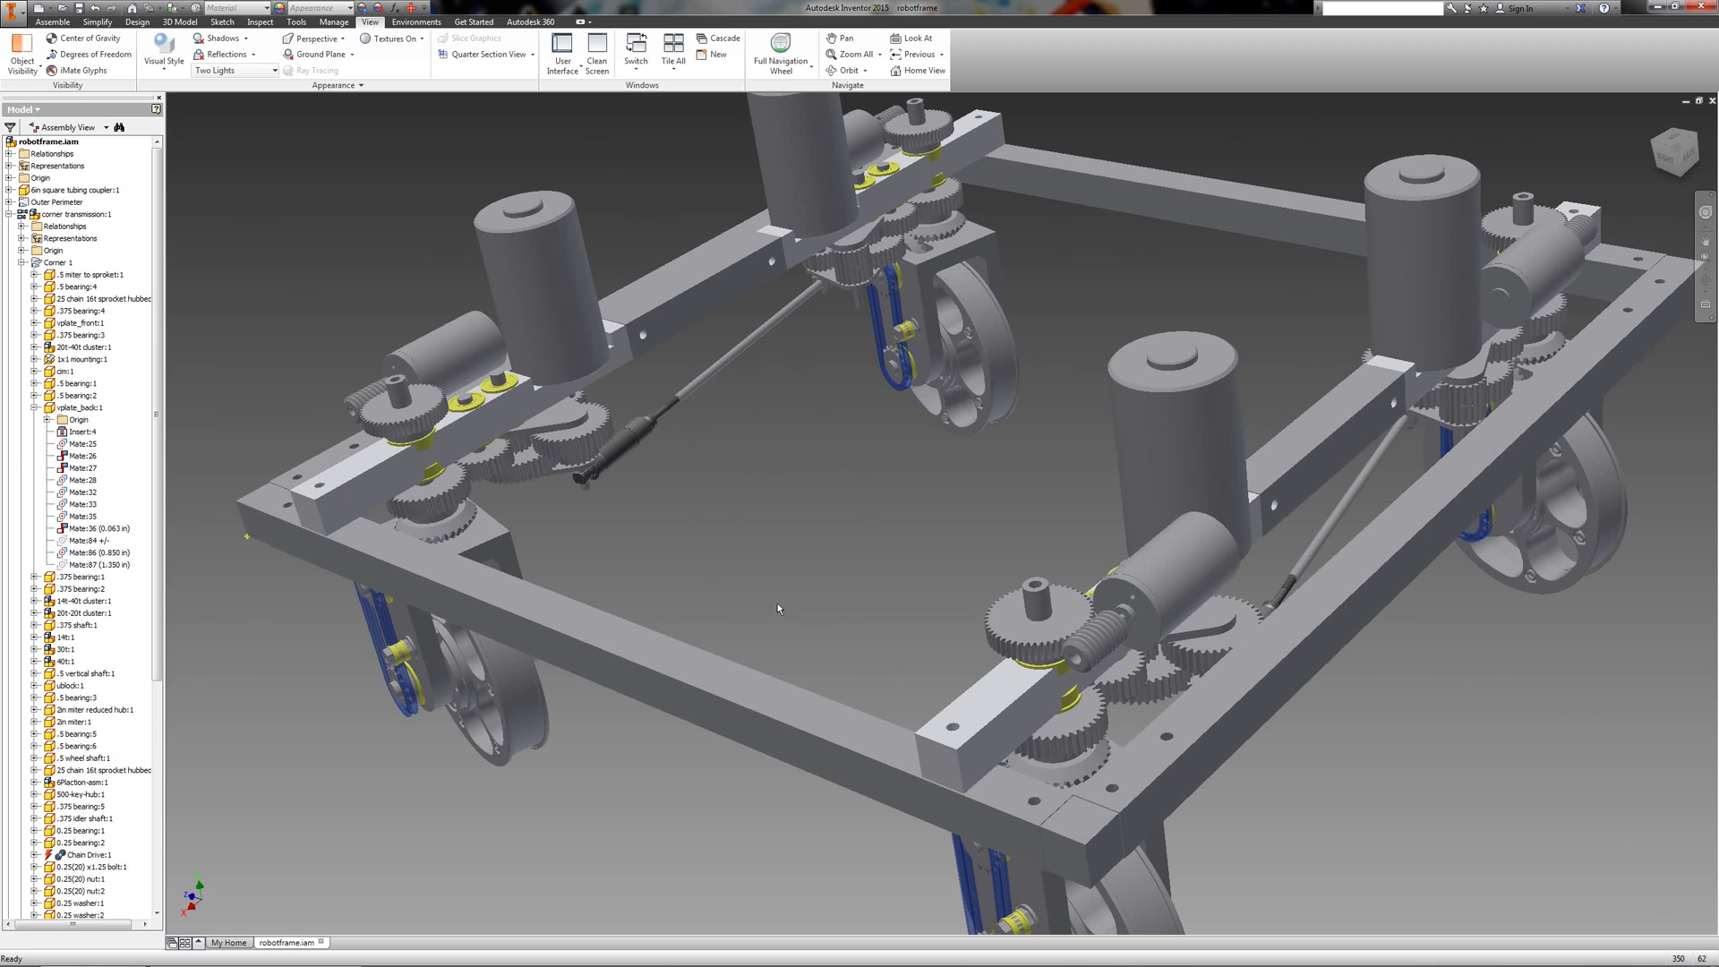